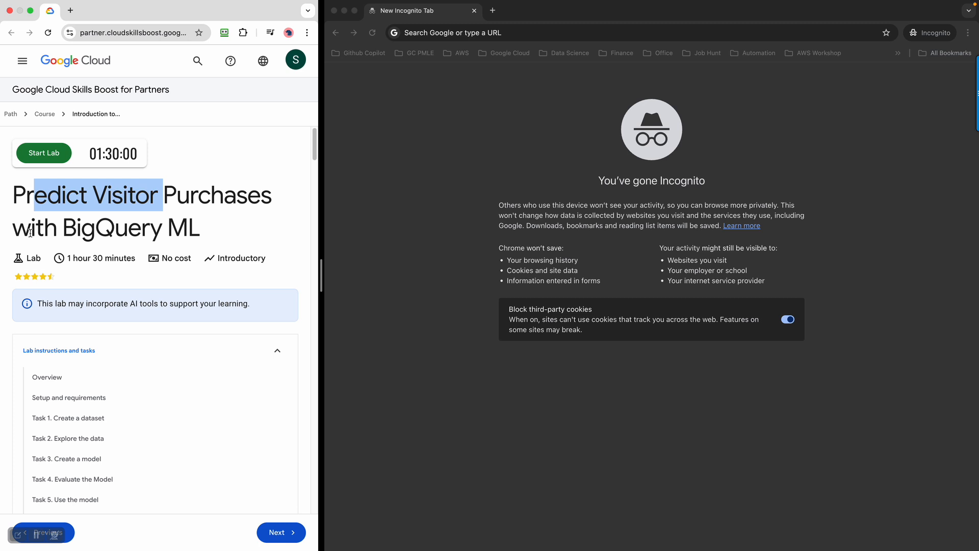
Step: Start the "Predict Visitor Purchases with BigQuery ML" lab and bring up its access credentials
left_click_drag(30, 233, 196, 233)
left_click(218, 239)
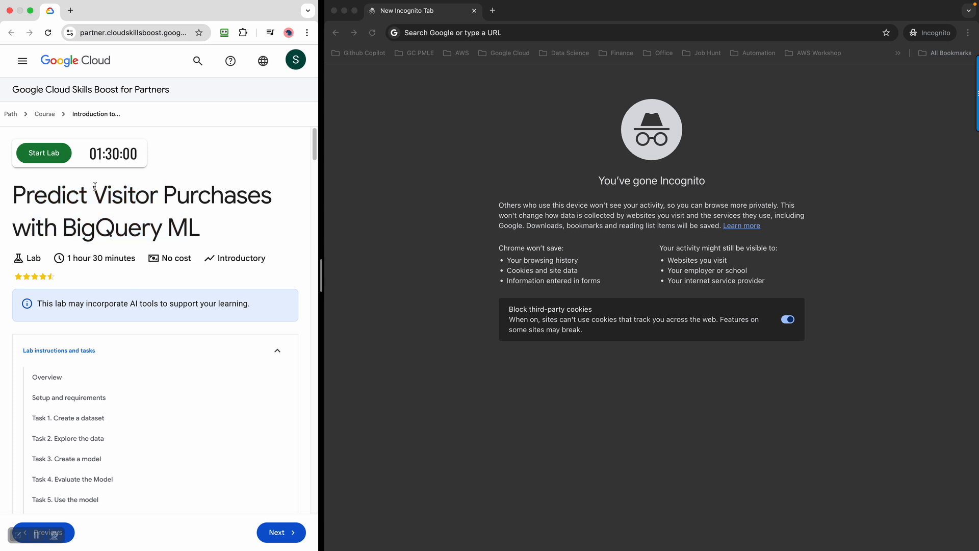
left_click(44, 162)
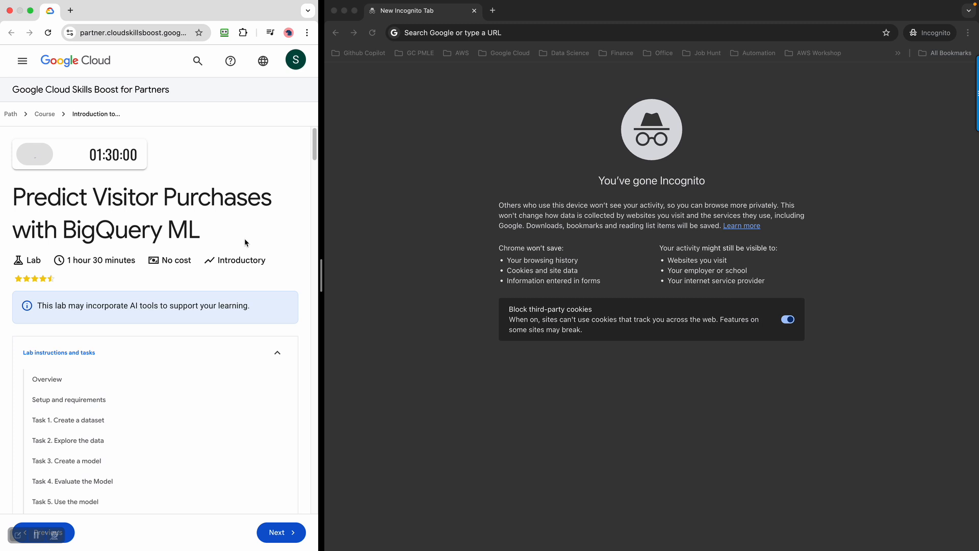
scroll(245, 248, "down", 2)
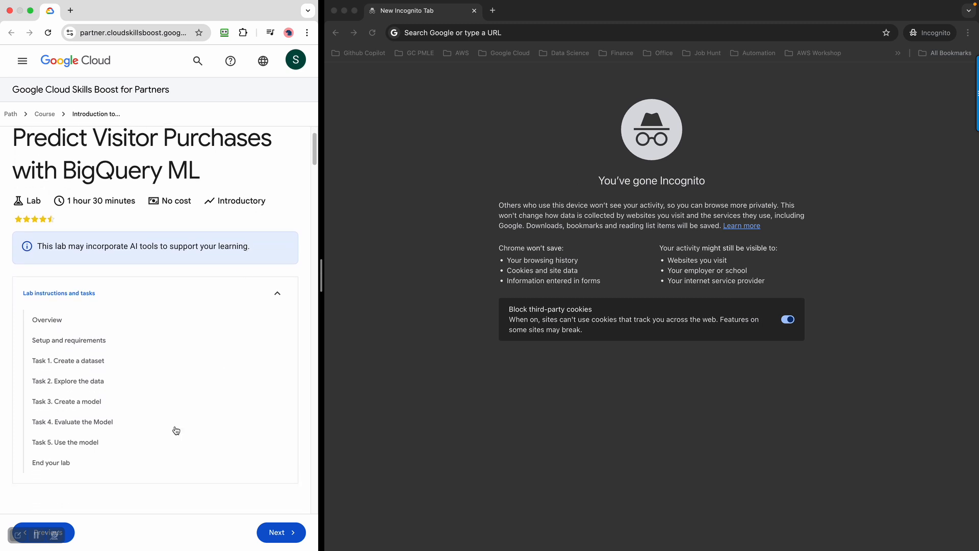
scroll(184, 372, "up", 2)
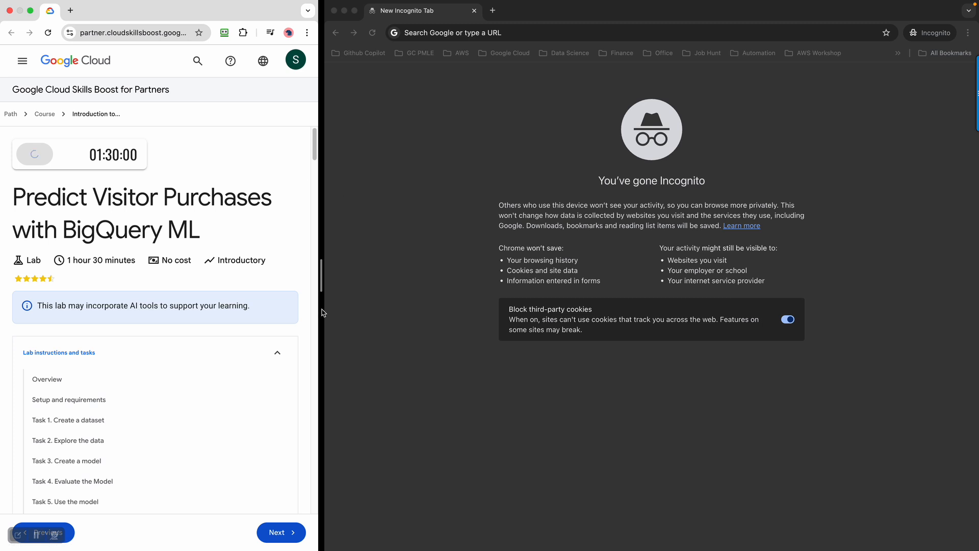
scroll(240, 352, "down", 3)
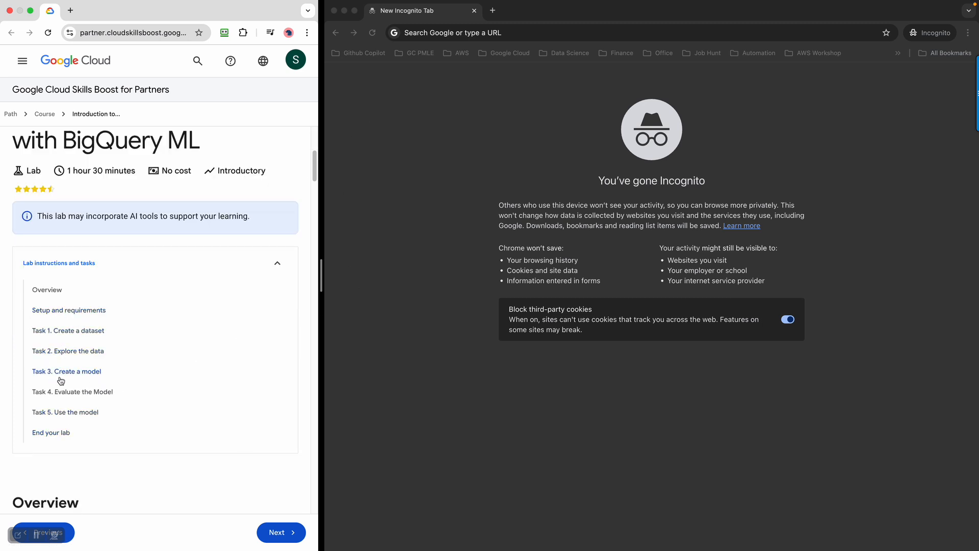
scroll(184, 399, "up", 9)
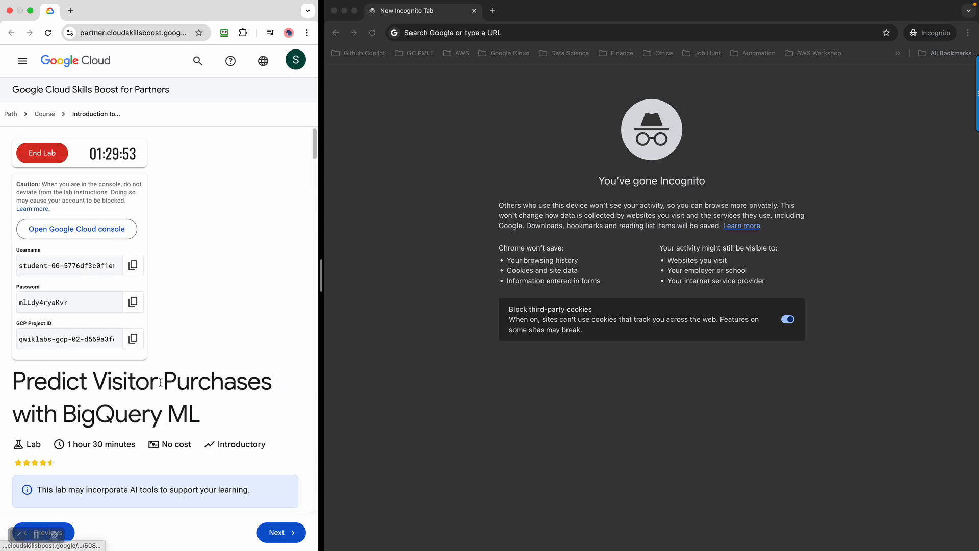
Step: Copy the lab's Google Cloud console link and open it in the incognito window
right_click(64, 233)
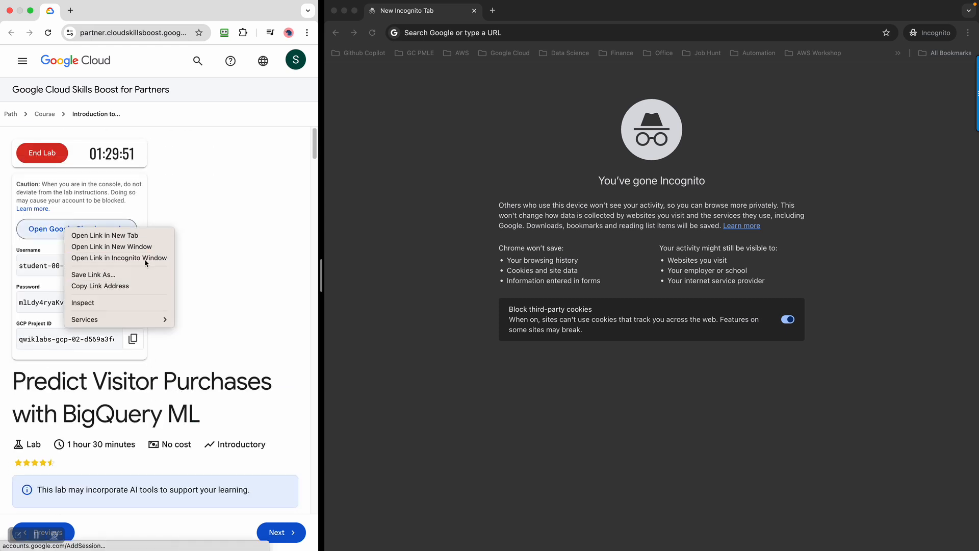
left_click(209, 195)
right_click(72, 227)
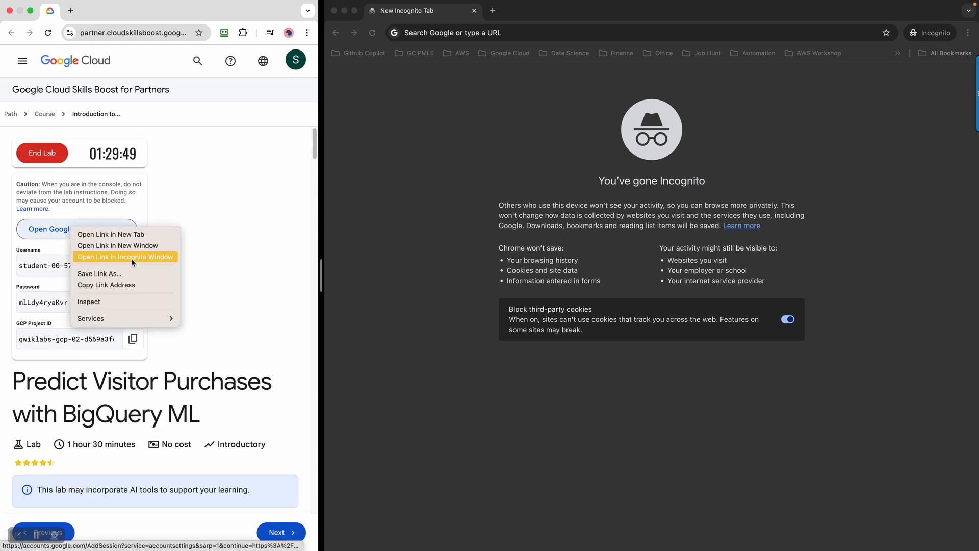
left_click(119, 285)
left_click(447, 32)
right_click(447, 32)
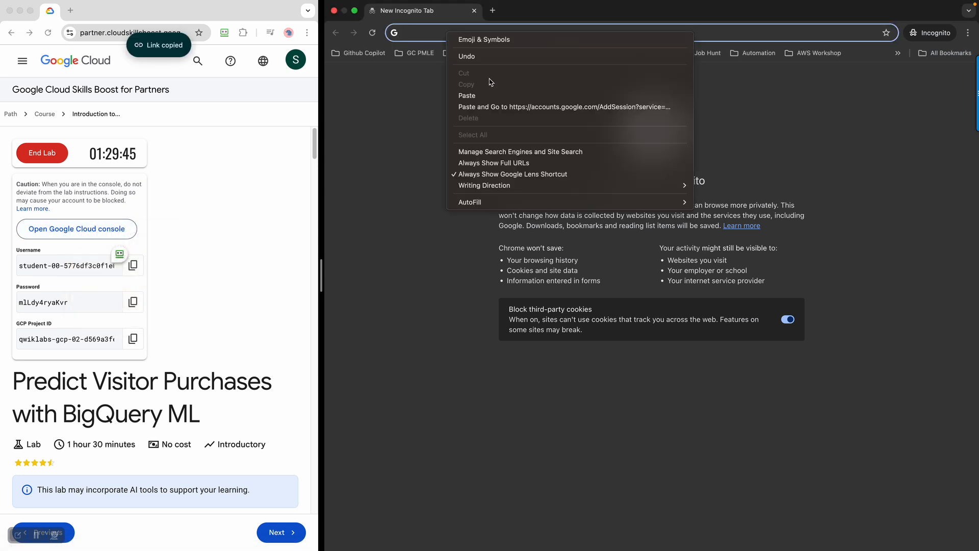
left_click(499, 97)
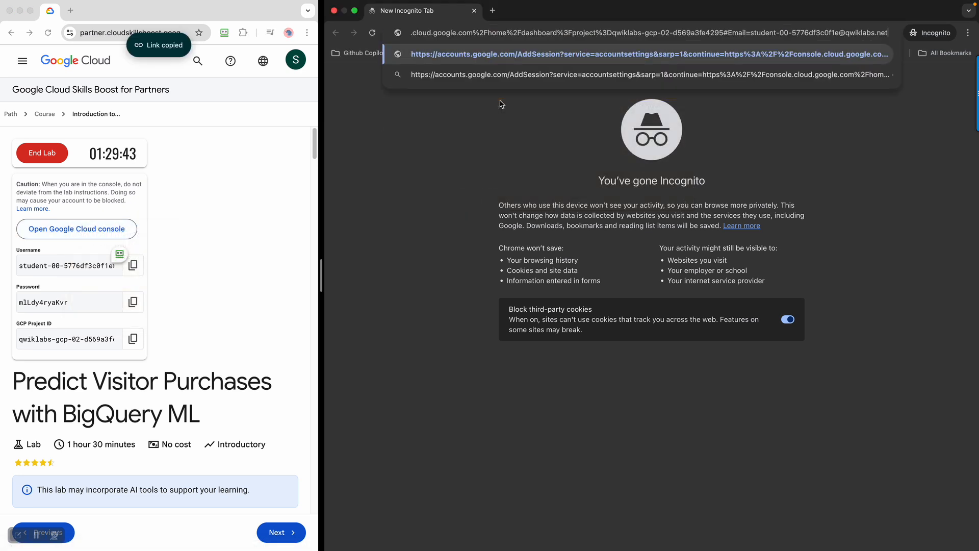
key("Return")
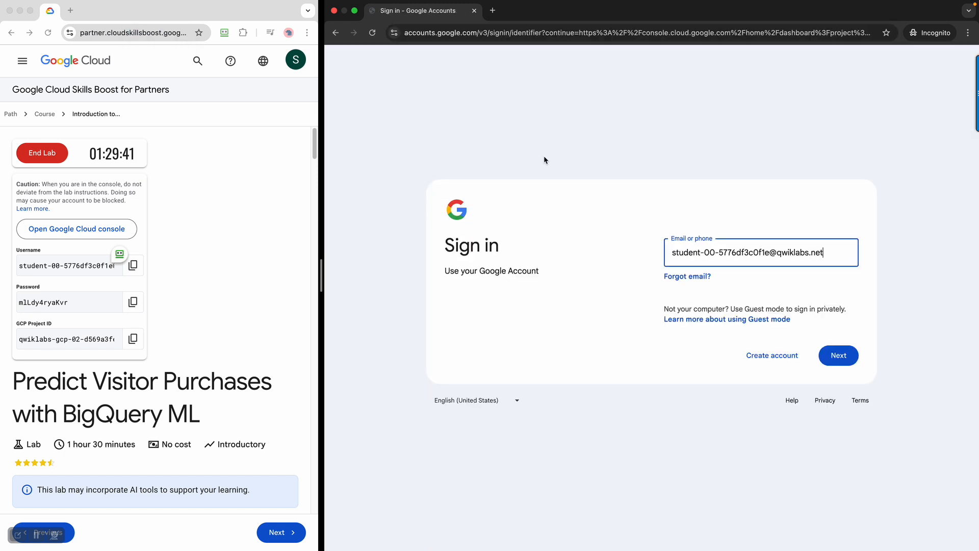
Step: Sign in with the prefilled lab account, pasting the account password from the lab credentials
left_click(839, 356)
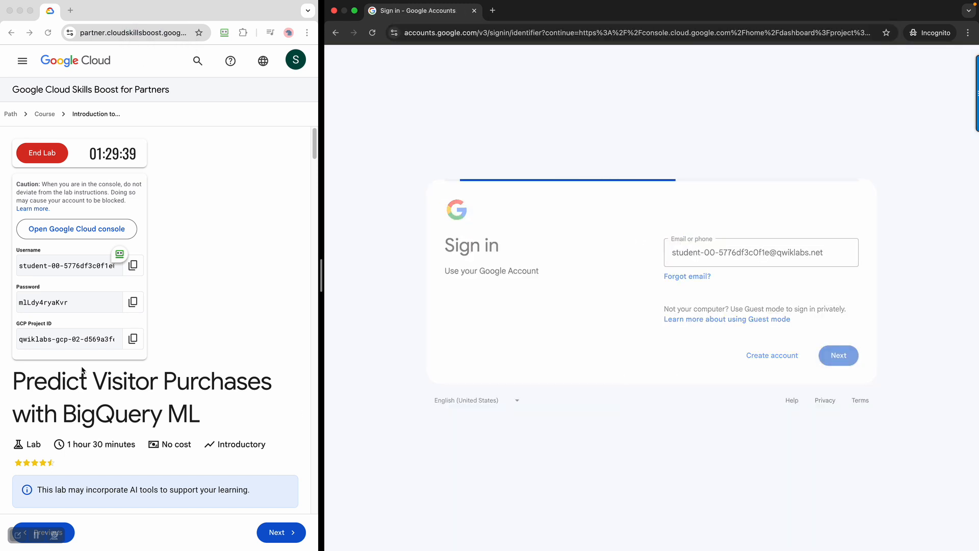
left_click(136, 307)
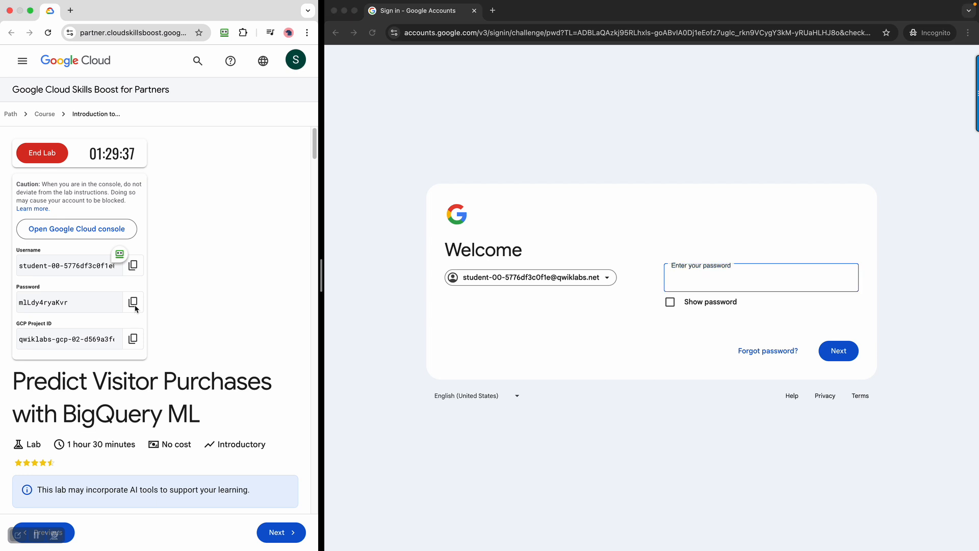
left_click(684, 274)
key("super+v")
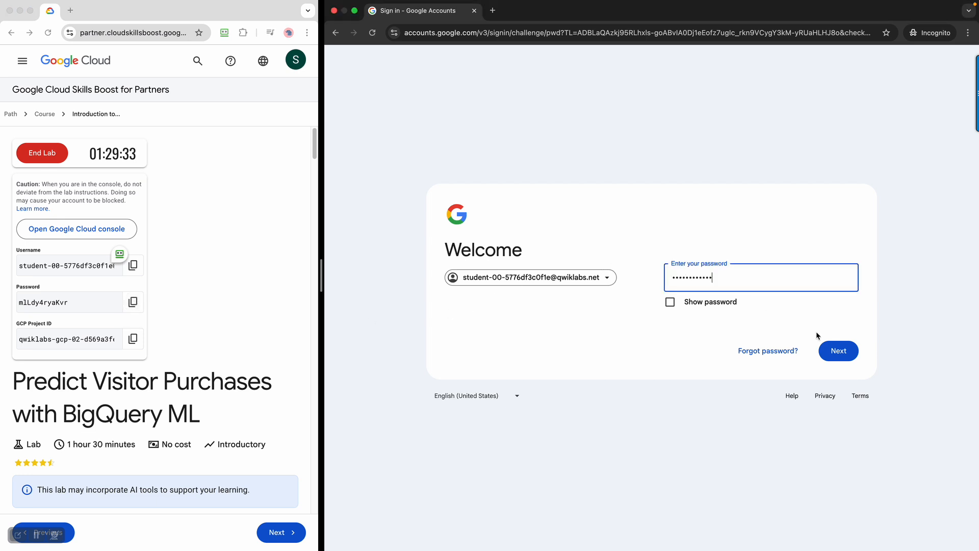
left_click(836, 349)
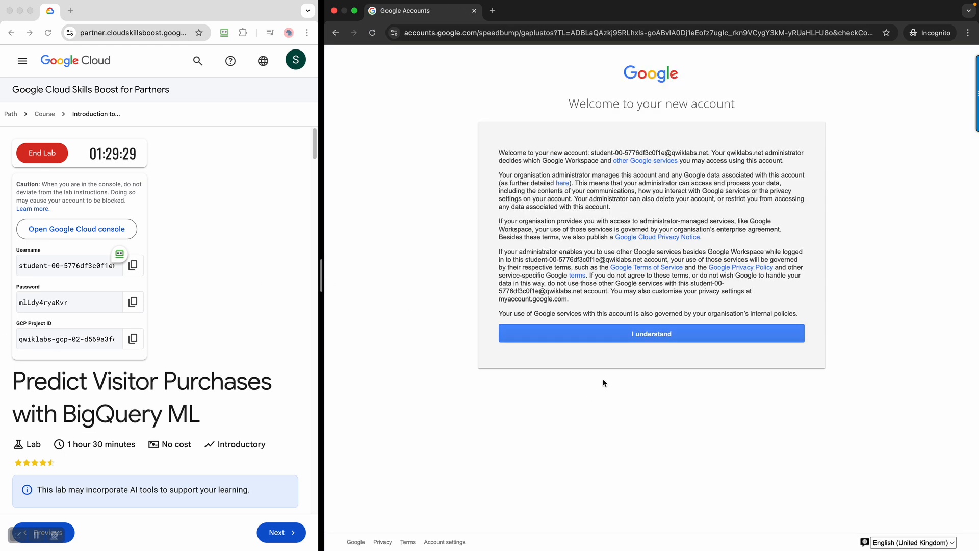
Step: Acknowledge the new account notice and agree to the Google Cloud Platform Terms of Service
left_click(657, 334)
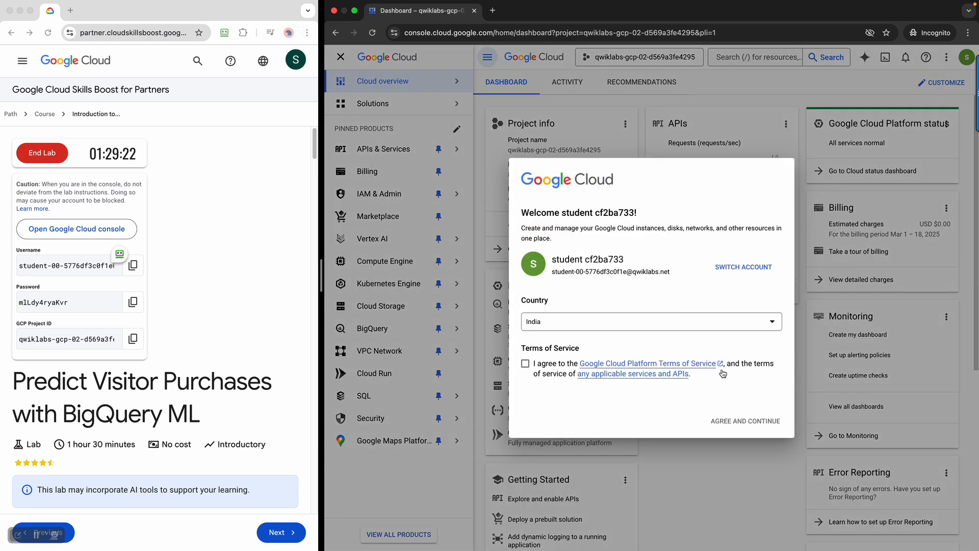
left_click(526, 363)
left_click(763, 433)
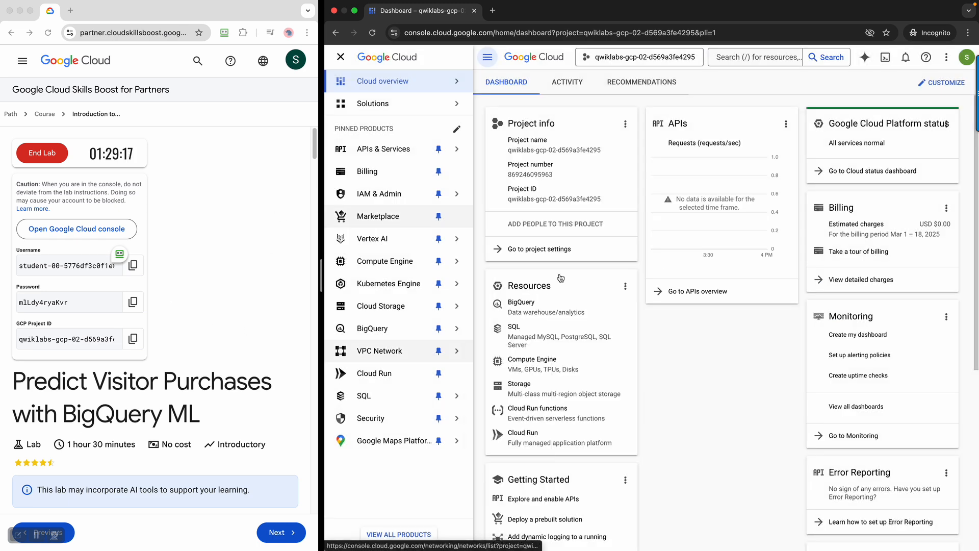
Step: Read the lab's overview, learning goals, prerequisites and setup requirements
scroll(231, 325, "down", 5)
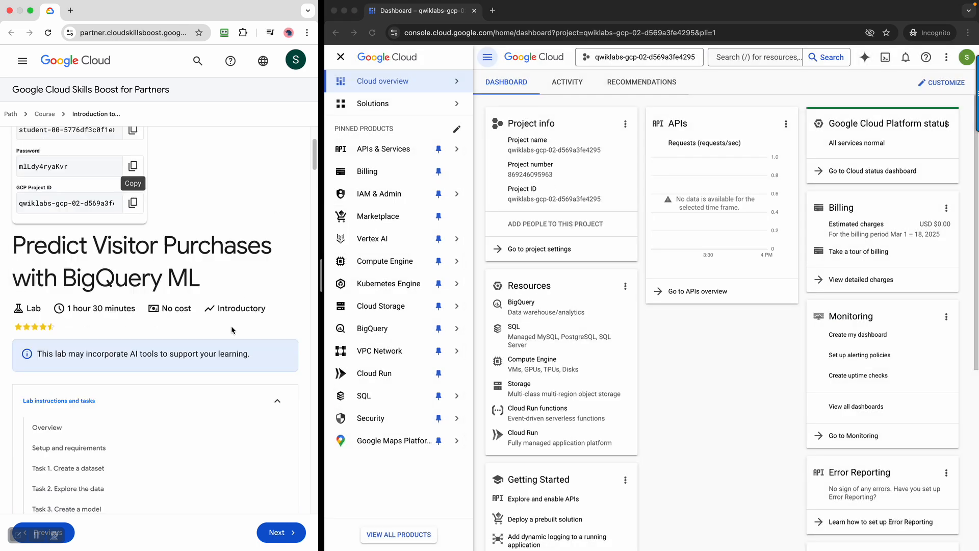
scroll(225, 322, "down", 10)
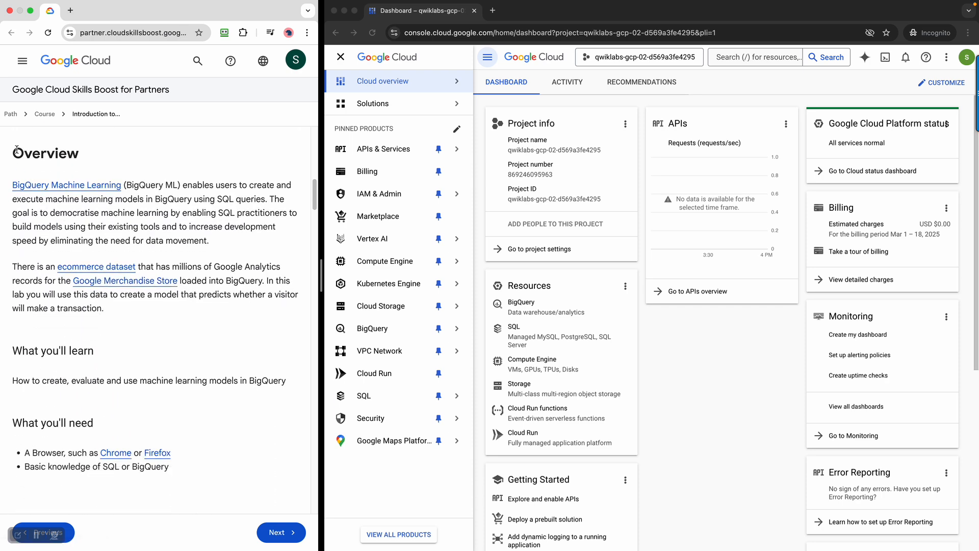
left_click_drag(15, 151, 271, 327)
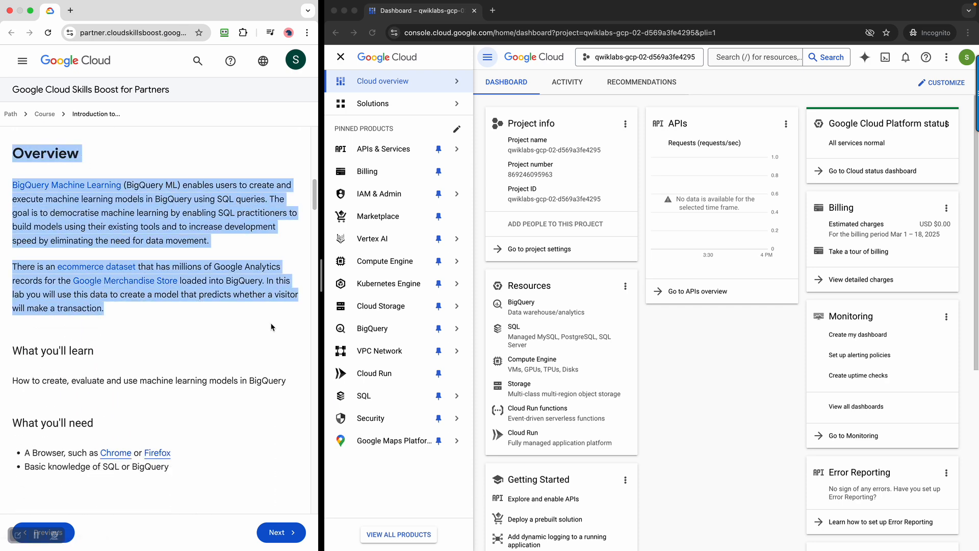
left_click(222, 341)
scroll(222, 340, "down", 1)
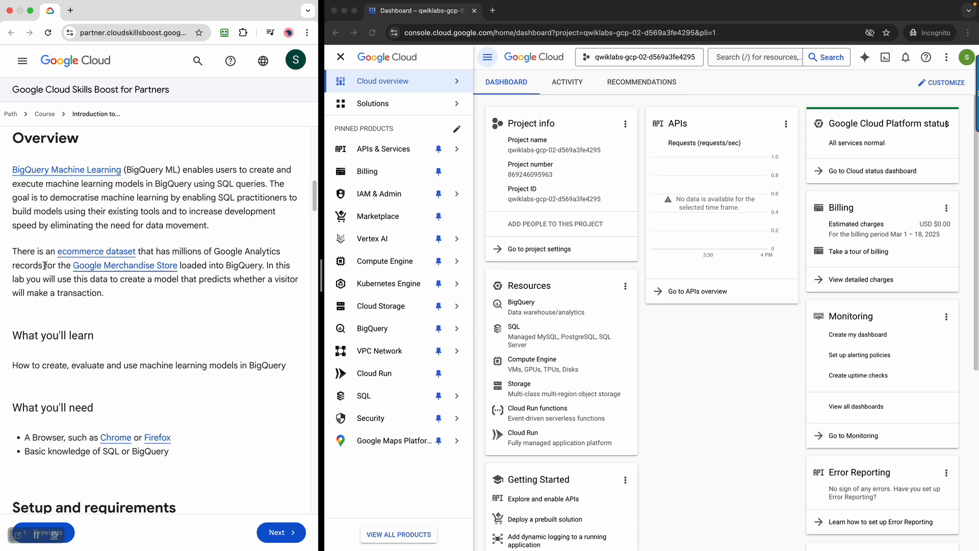
scroll(178, 332, "down", 5)
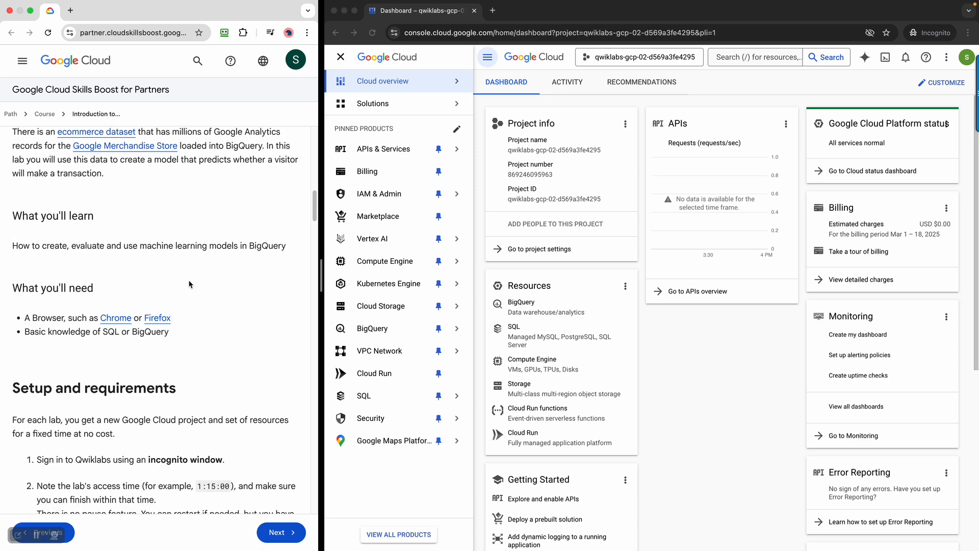
left_click_drag(28, 220, 201, 283)
left_click(257, 277)
scroll(192, 366, "down", 2)
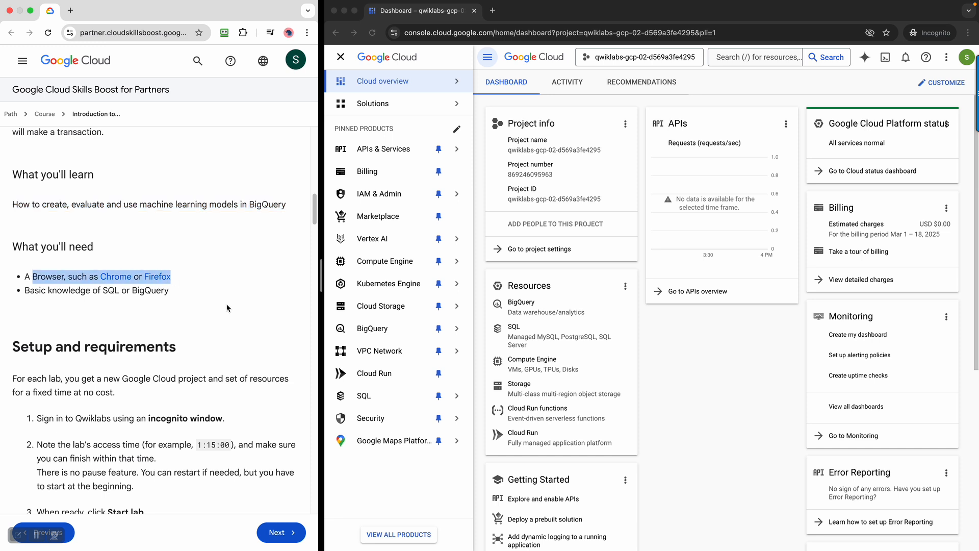
left_click_drag(36, 295, 169, 302)
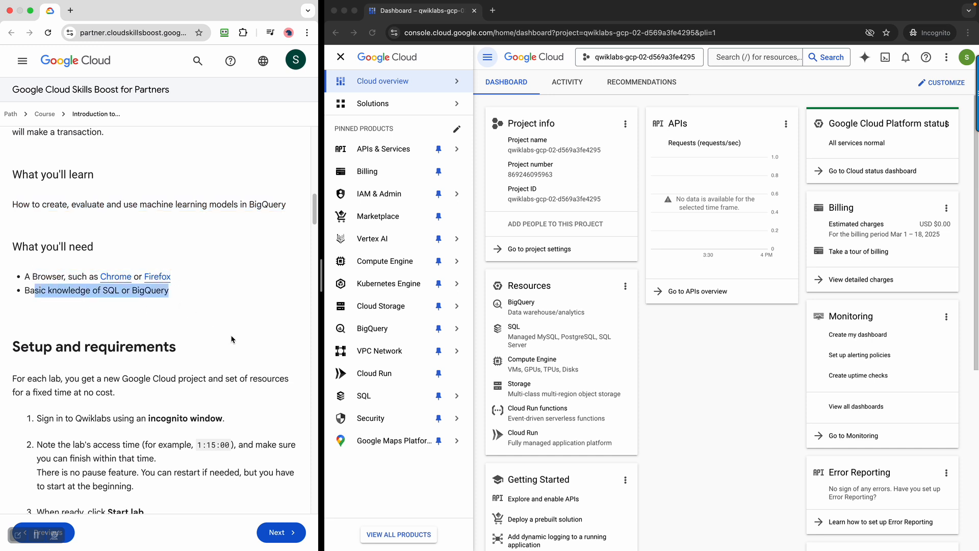
left_click_drag(97, 276, 69, 277)
scroll(250, 347, "down", 5)
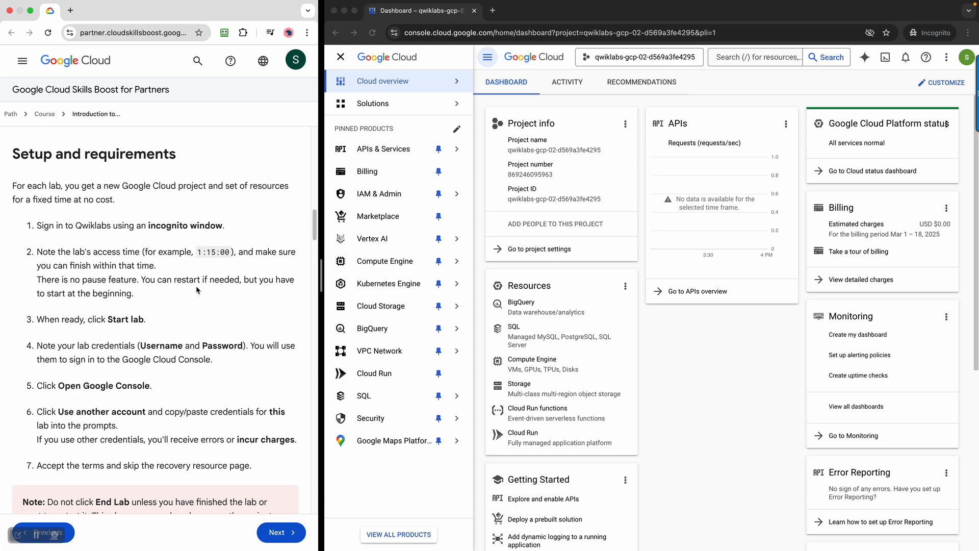
Step: Open BigQuery Studio in the Google Cloud console and dismiss its welcome message
scroll(184, 412, "down", 6)
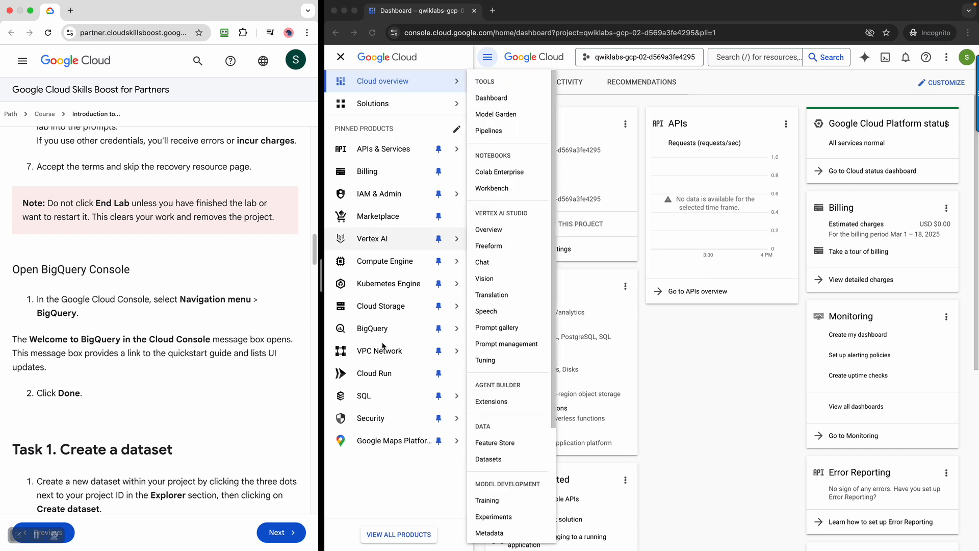
mouse_move(417, 336)
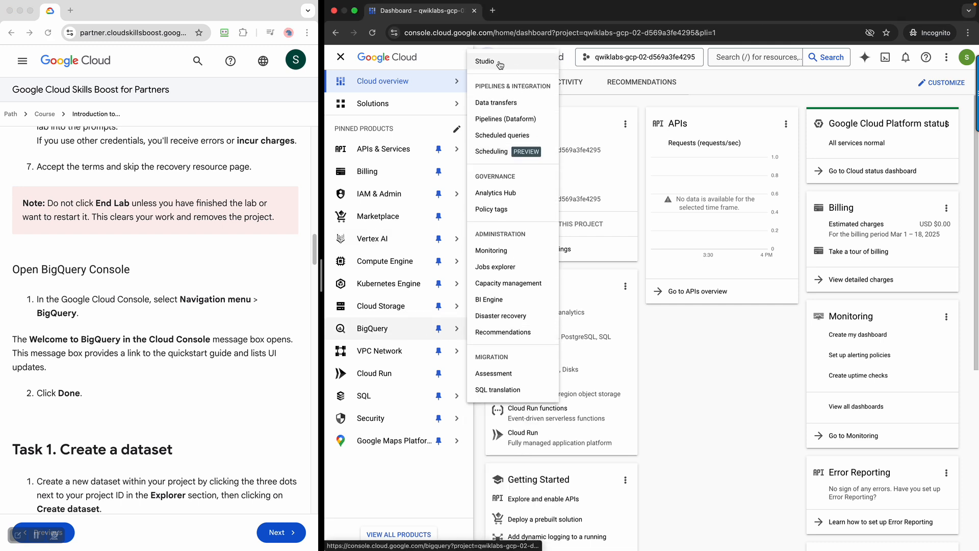
left_click(388, 333)
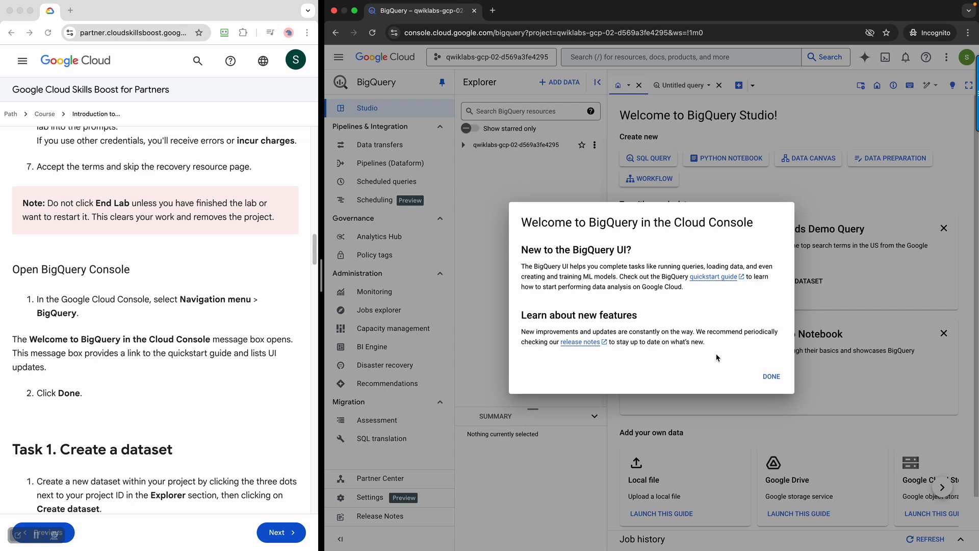
left_click(771, 378)
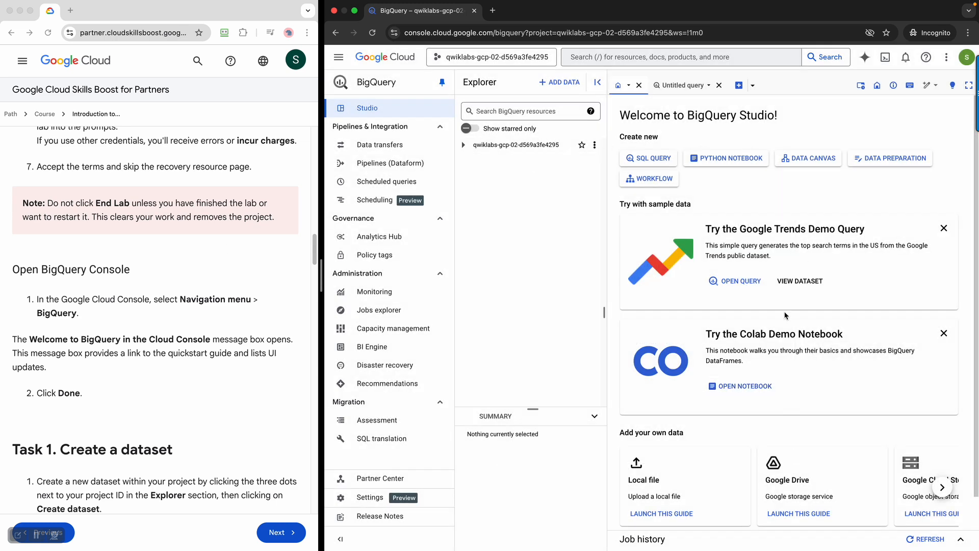
Step: Start a new dataset in the lab project and set its dataset ID to bqml_lab
scroll(214, 309, "down", 3)
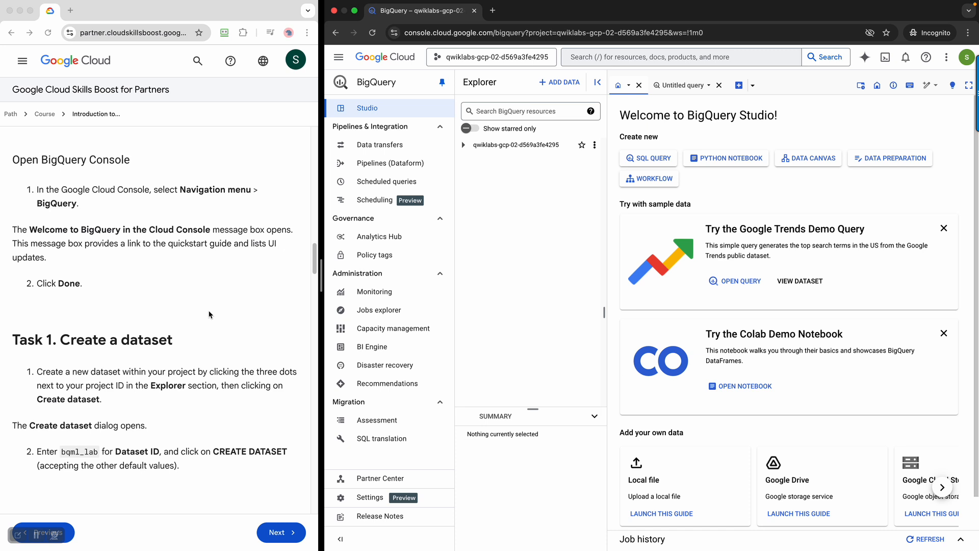
scroll(209, 314, "down", 2)
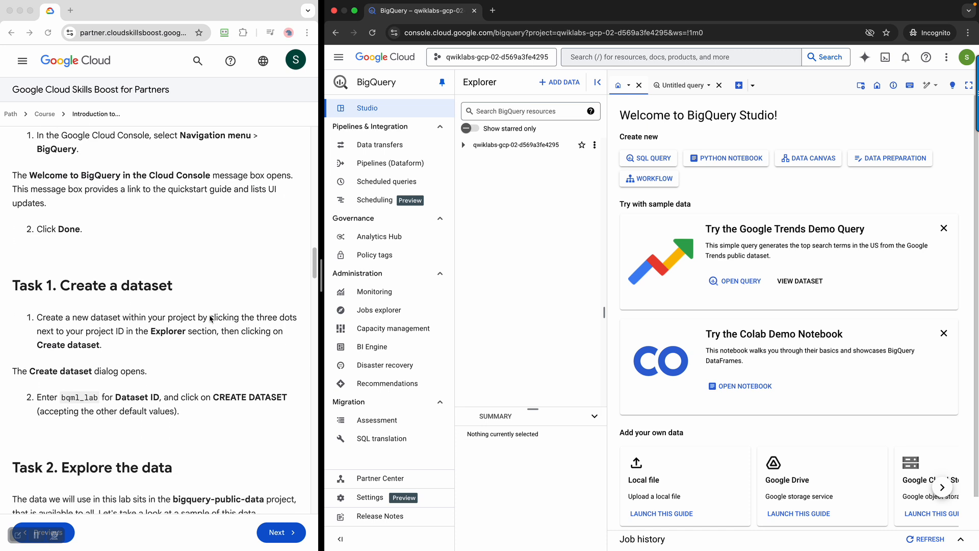
scroll(210, 318, "down", 2)
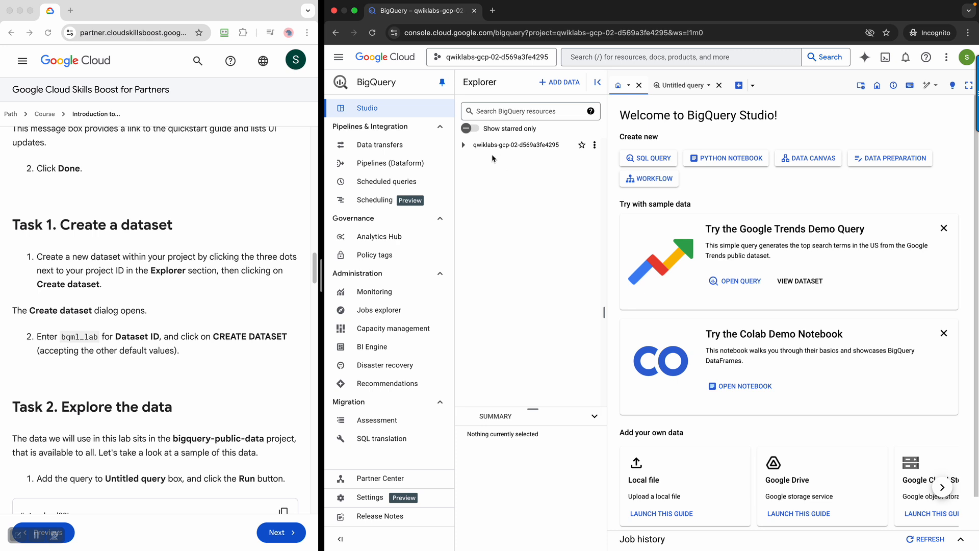
left_click(465, 145)
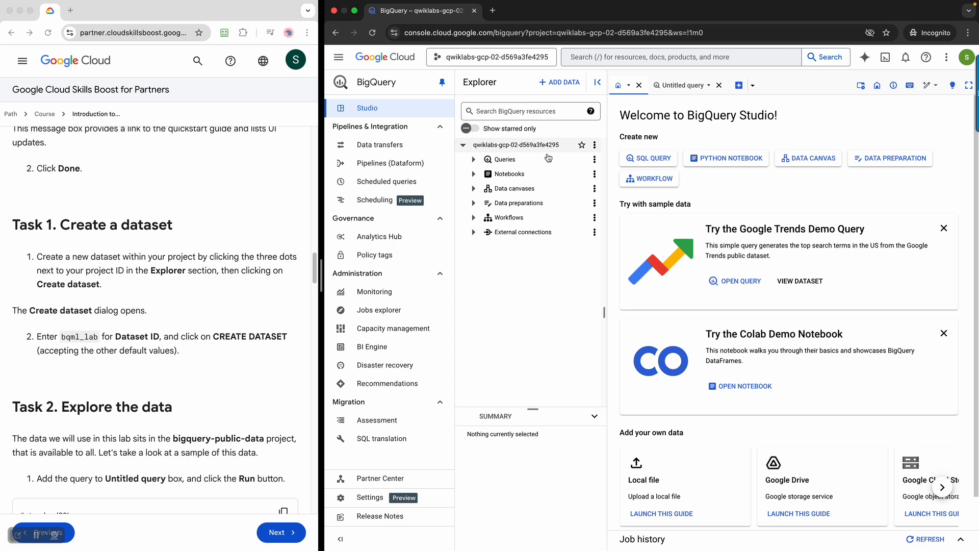
left_click(594, 145)
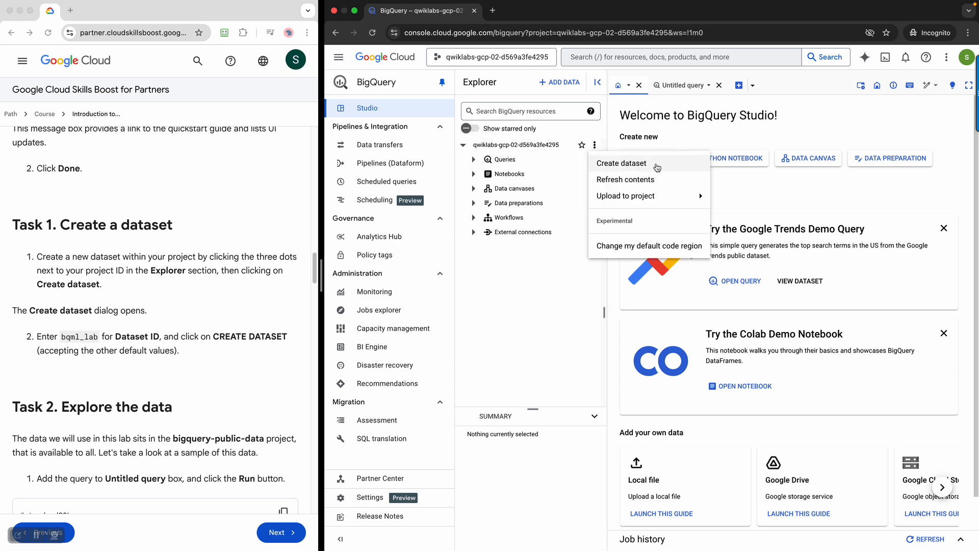
left_click(657, 165)
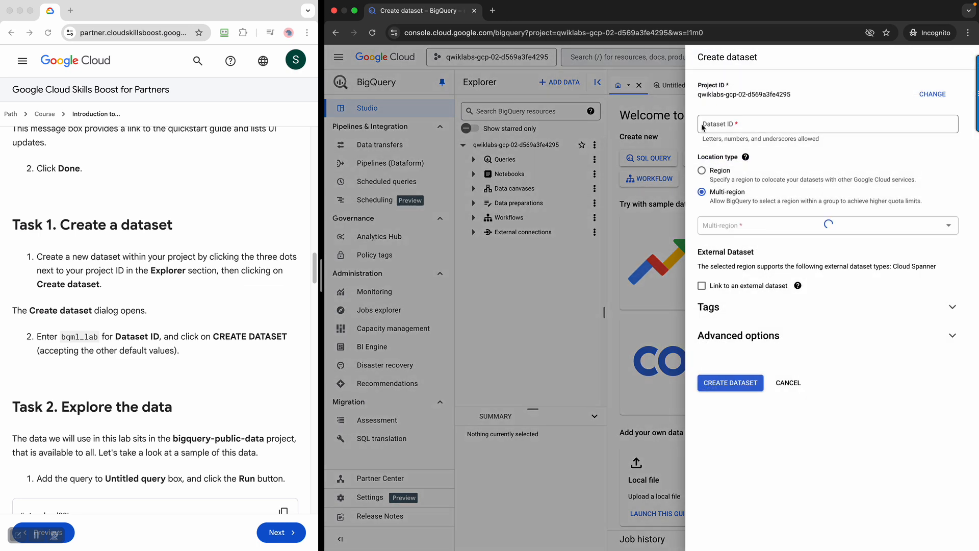
left_click(715, 126)
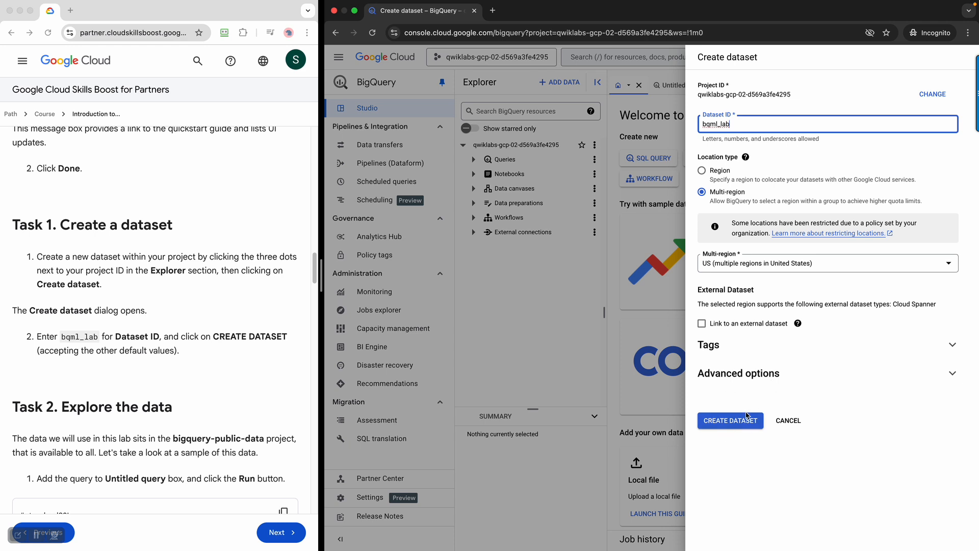
Step: Review the new dataset's advanced options and create the dataset with the default settings
left_click(955, 347)
left_click(952, 346)
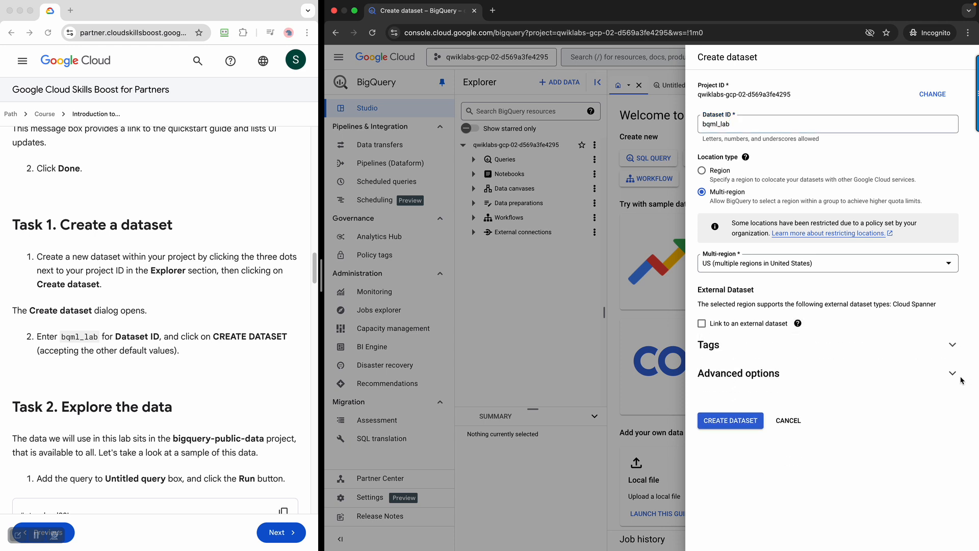
left_click(956, 376)
scroll(810, 280, "down", 5)
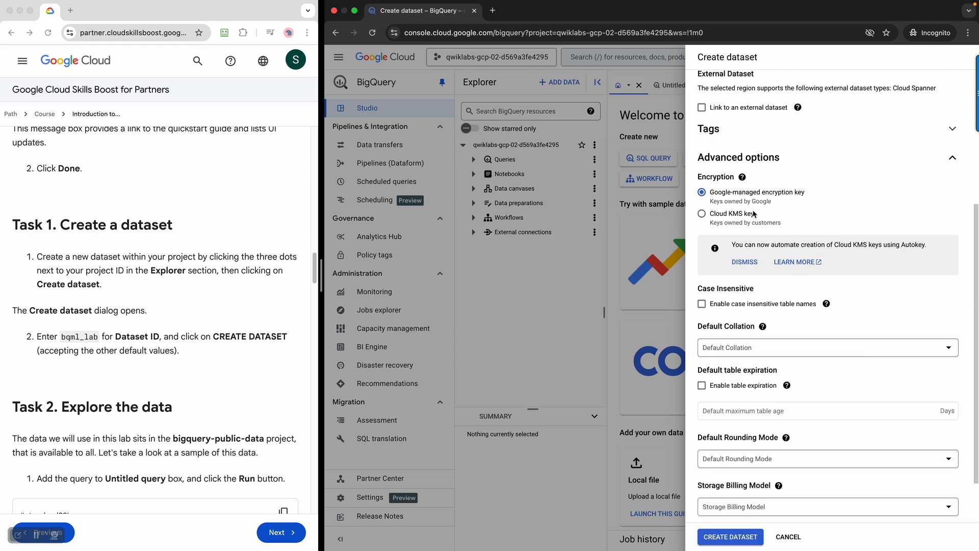
scroll(804, 382, "down", 1)
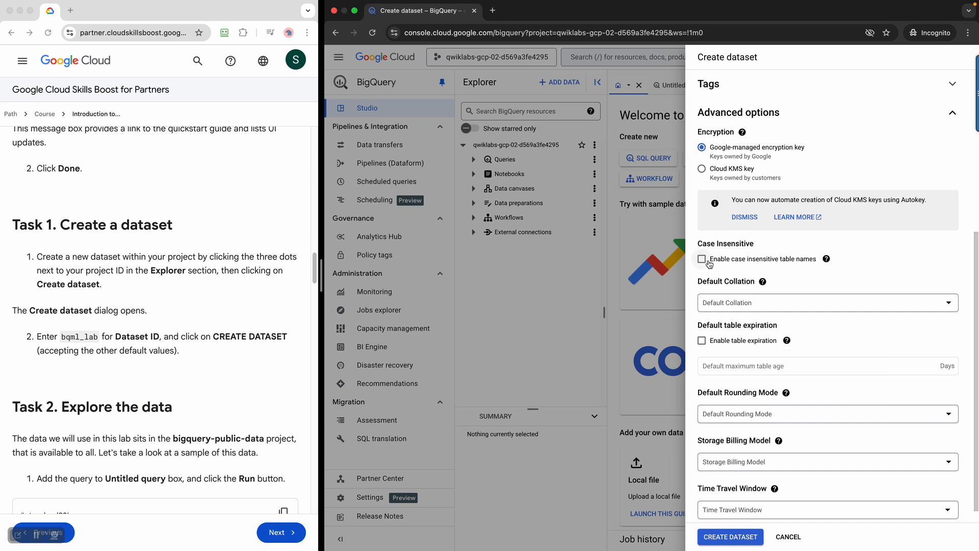
scroll(855, 391, "down", 1)
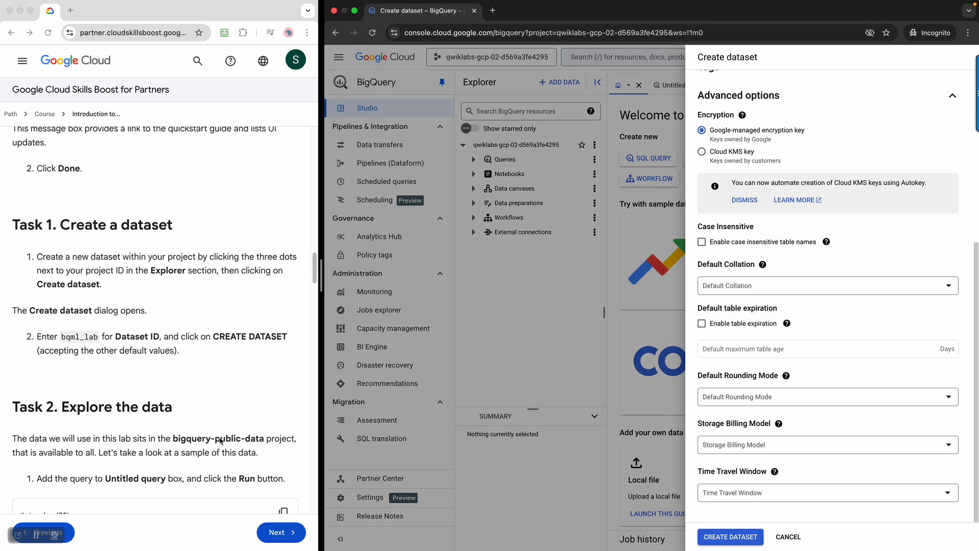
left_click(731, 537)
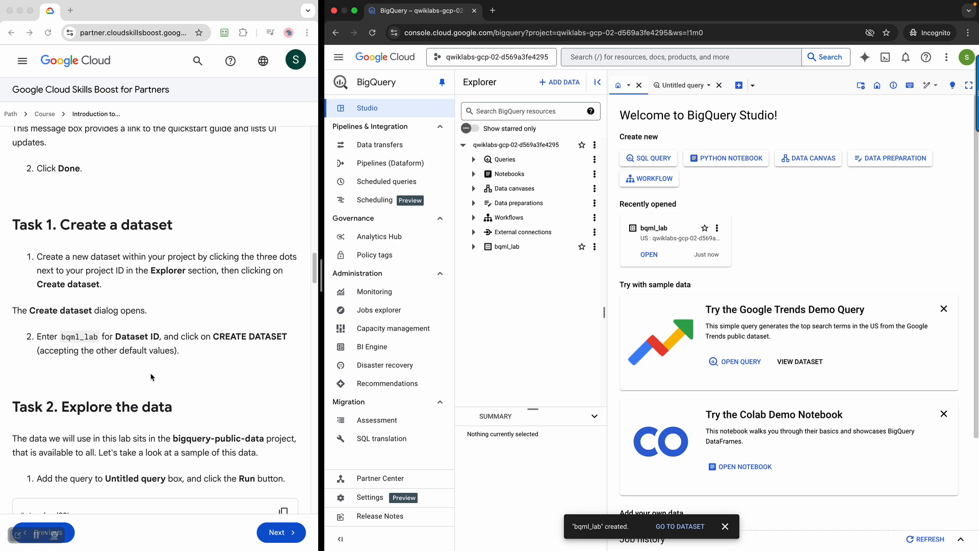
Step: Copy the Task 2 sample query on google_analytics_sample.ga_sessions_* from the lab instructions and paste it into the untitled query
scroll(151, 377, "down", 5)
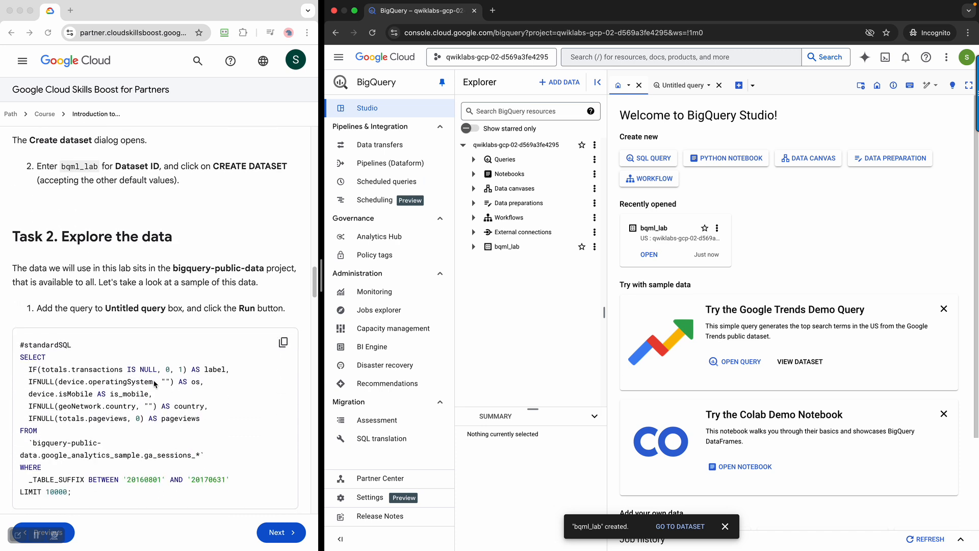
scroll(154, 384, "down", 3)
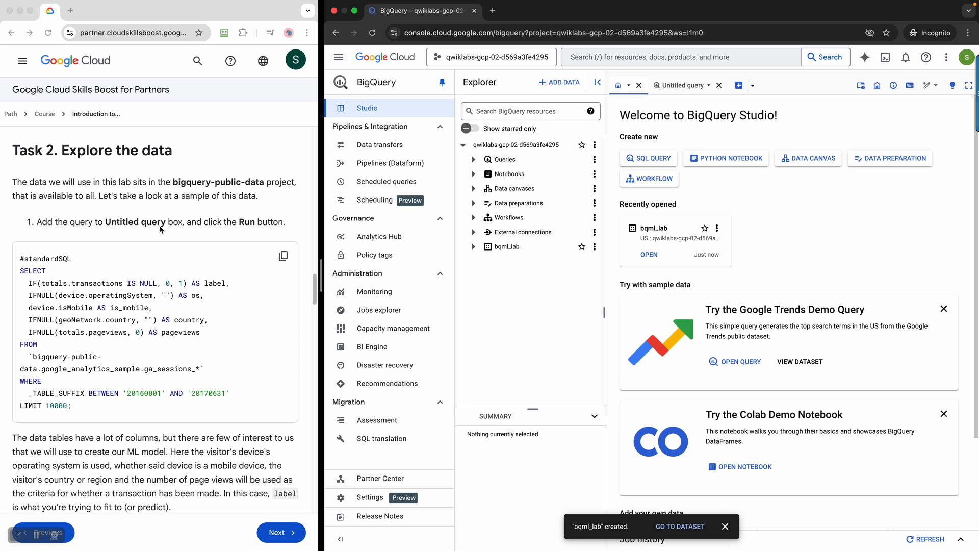
left_click(223, 281)
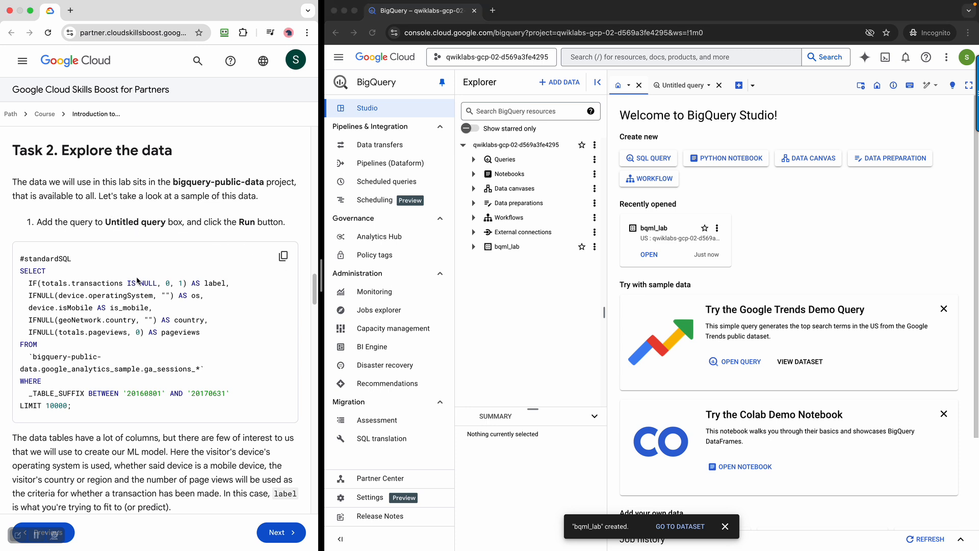
left_click_drag(22, 261, 204, 393)
left_click(246, 352)
left_click(290, 257)
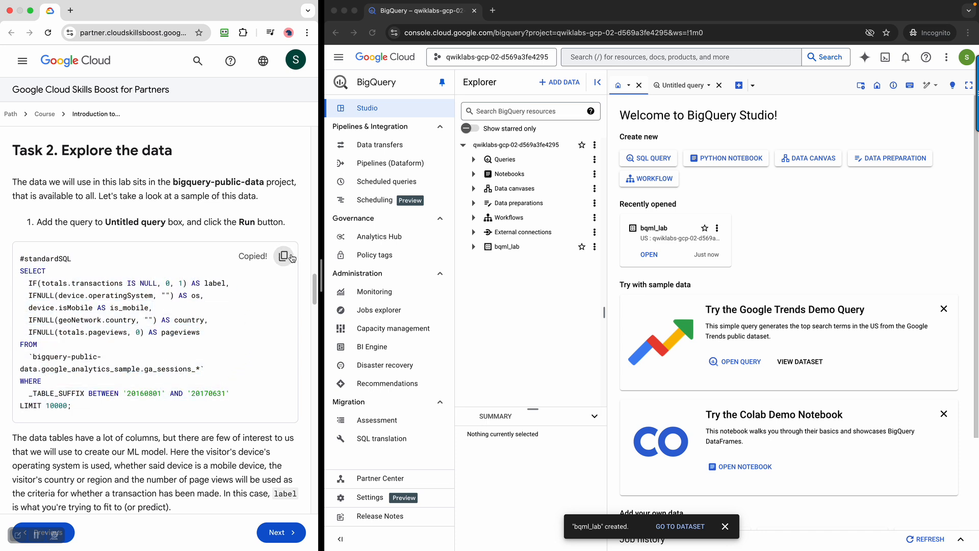
left_click(697, 88)
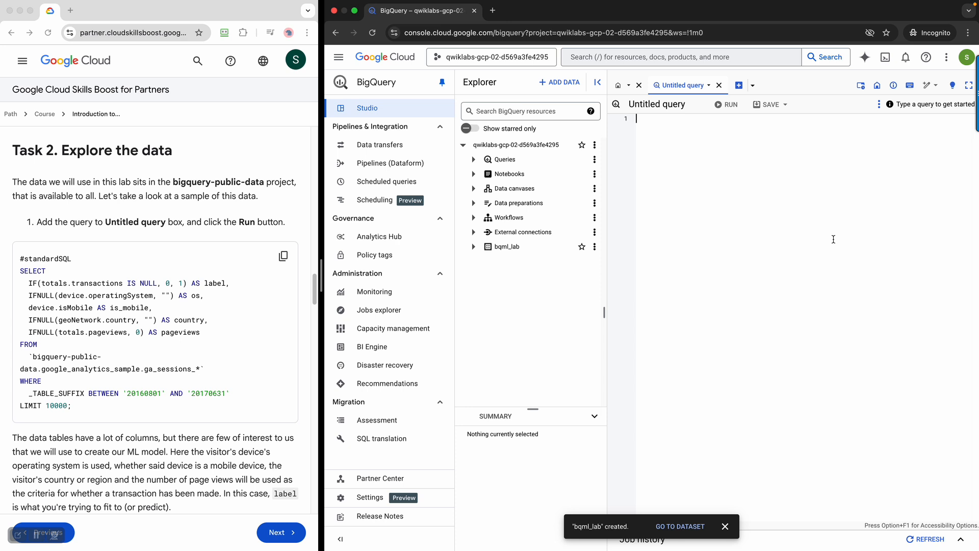
key("super+v")
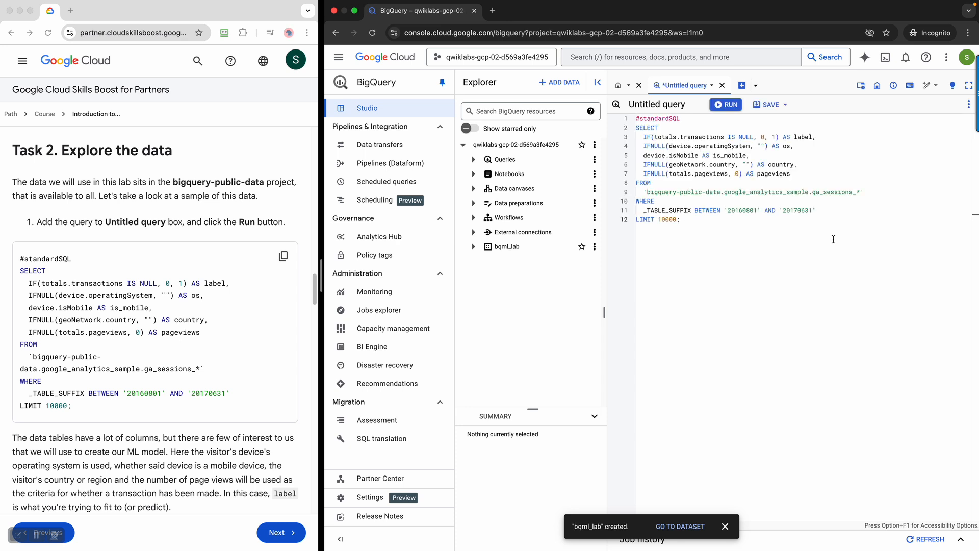
Step: Read the lab's explanation of the training data, run the sample query and dismiss the dataset creation notice
scroll(182, 316, "down", 5)
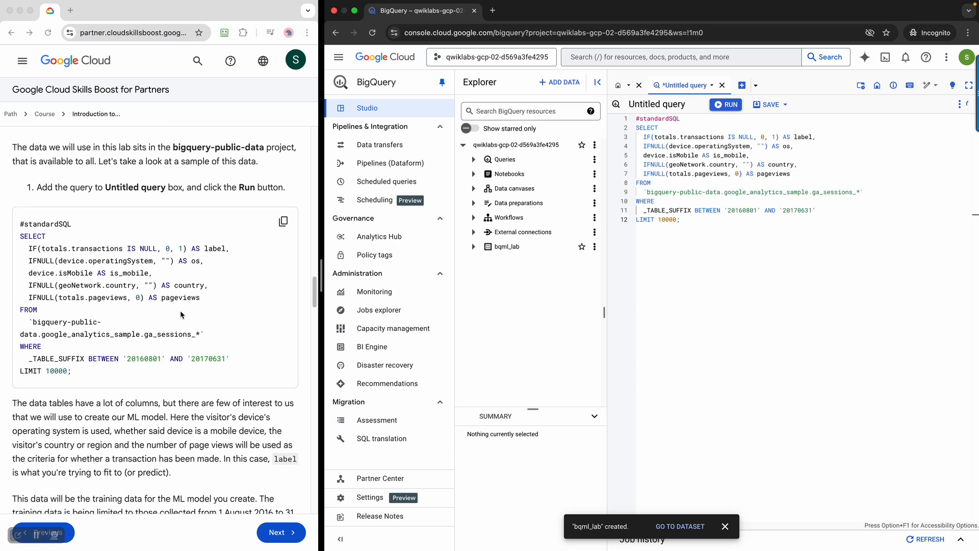
scroll(182, 316, "down", 4)
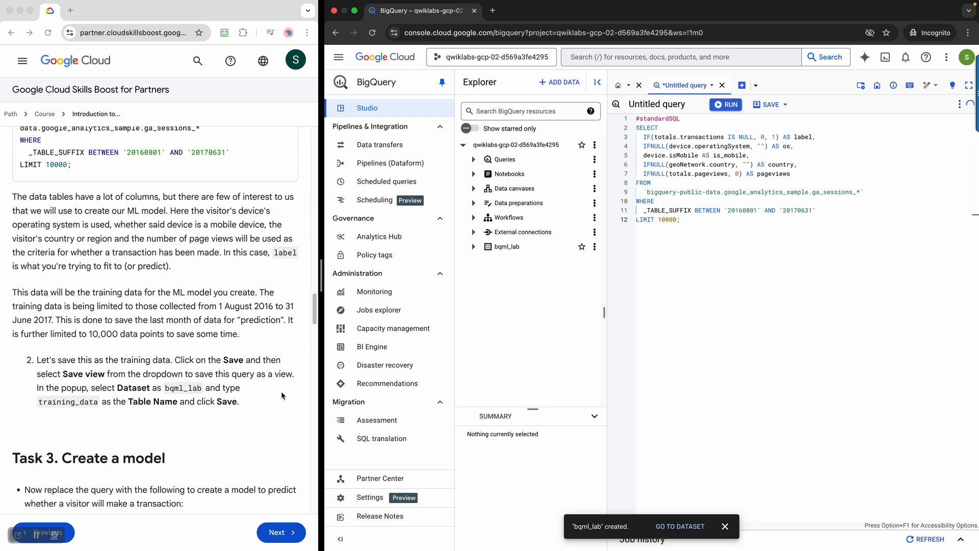
left_click(725, 105)
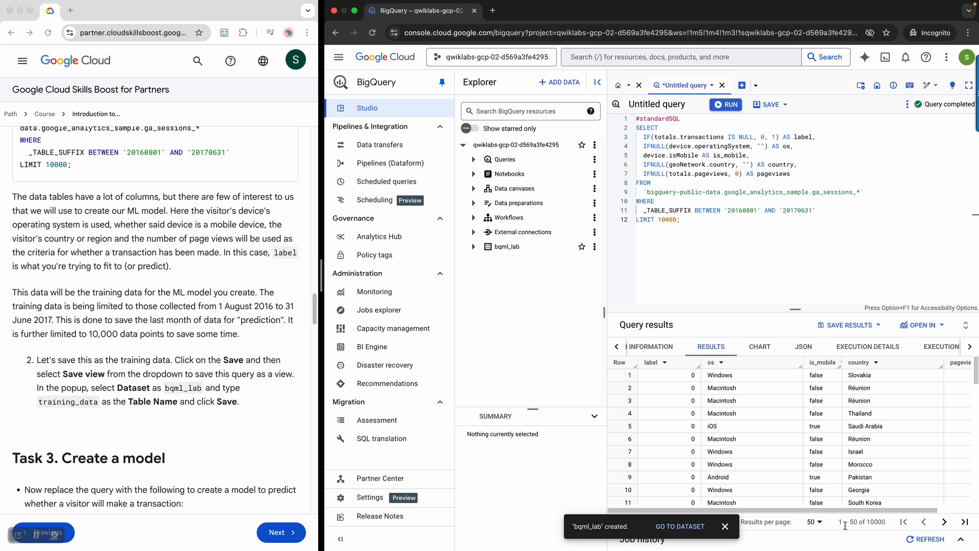
left_click(725, 526)
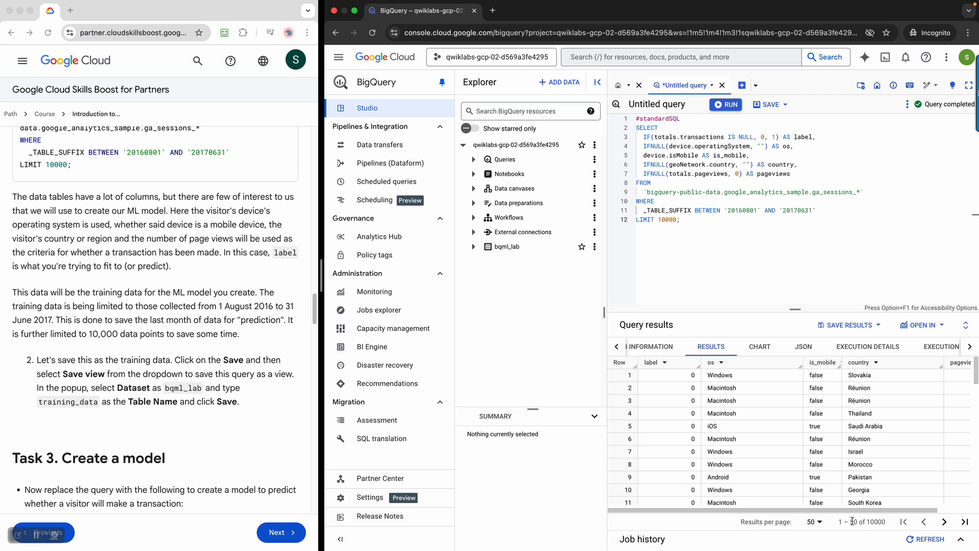
Step: Examine the query's result rows, job information, chart and JSON output
left_click_drag(880, 521, 837, 521)
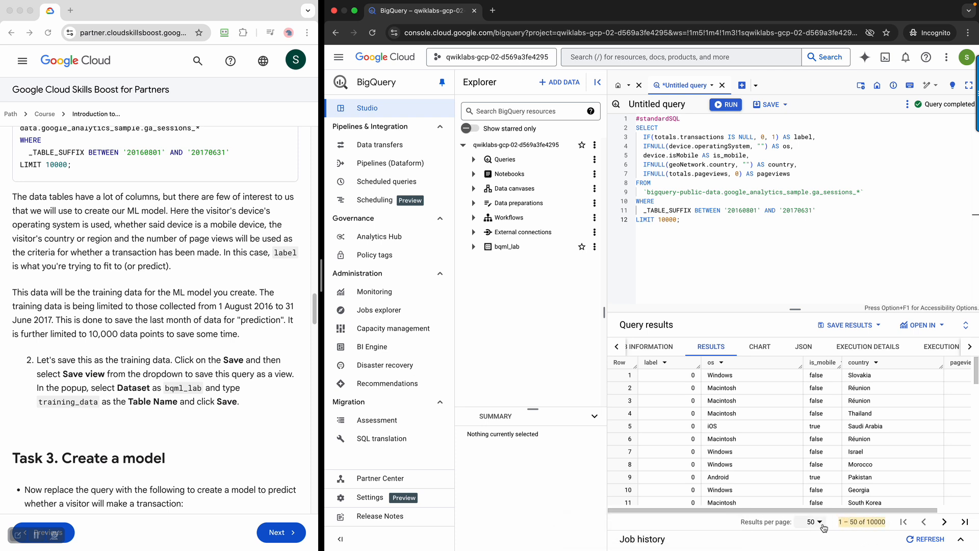
left_click_drag(737, 510, 623, 449)
left_click(661, 353)
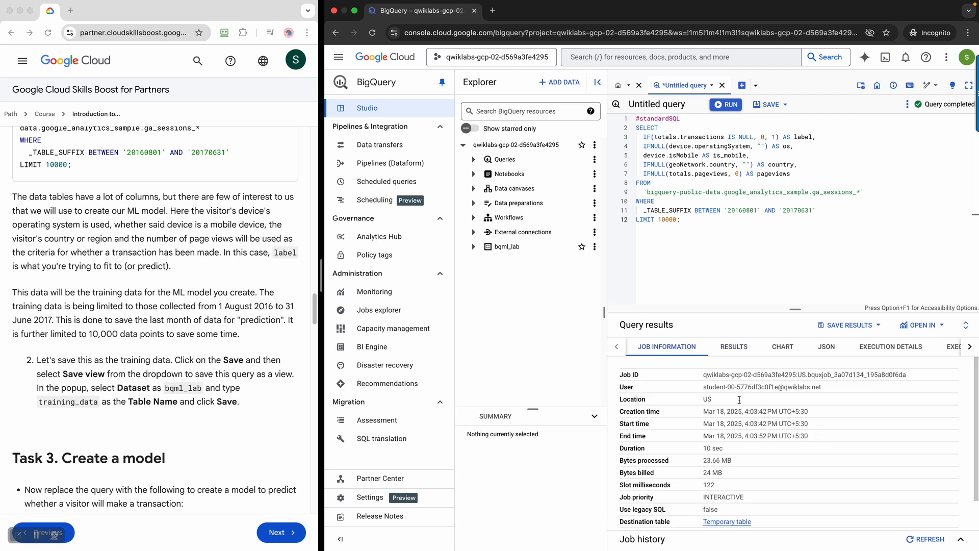
left_click(785, 347)
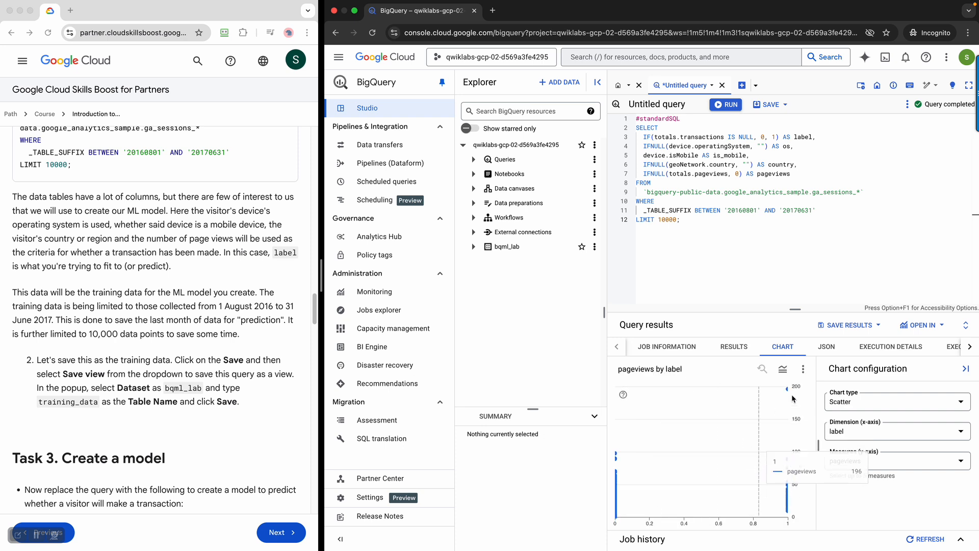
left_click(827, 346)
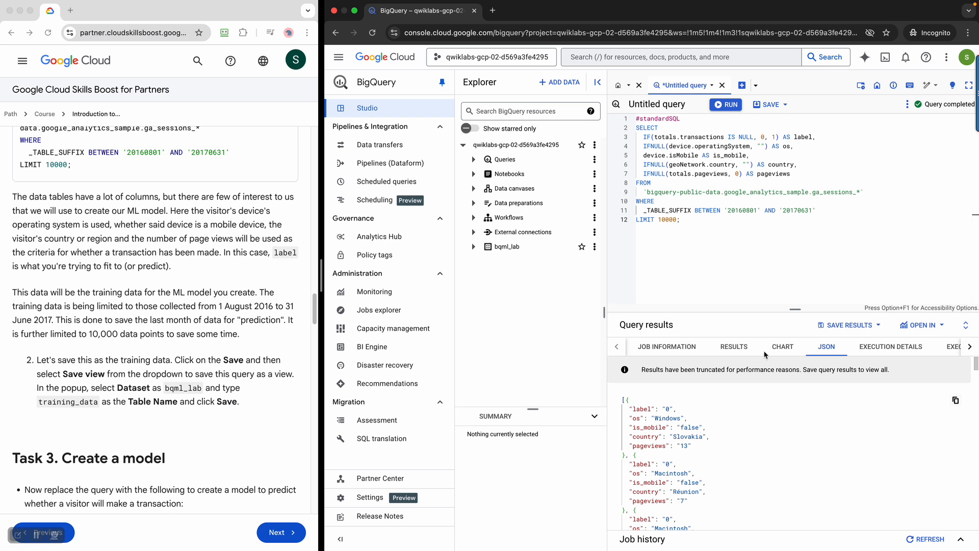
Step: Examine the query's execution details, with the results area enlarged and the Explorer collapsed
left_click(968, 347)
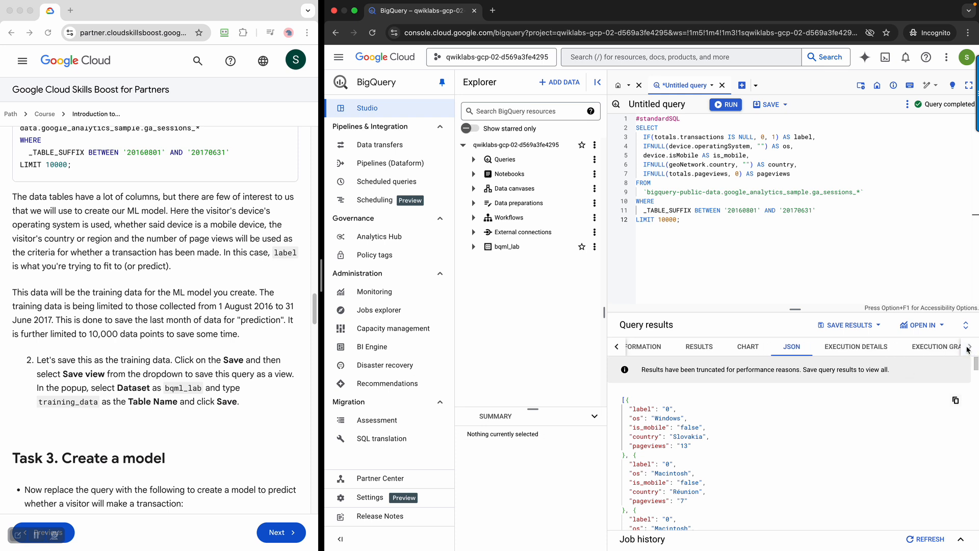
left_click(968, 348)
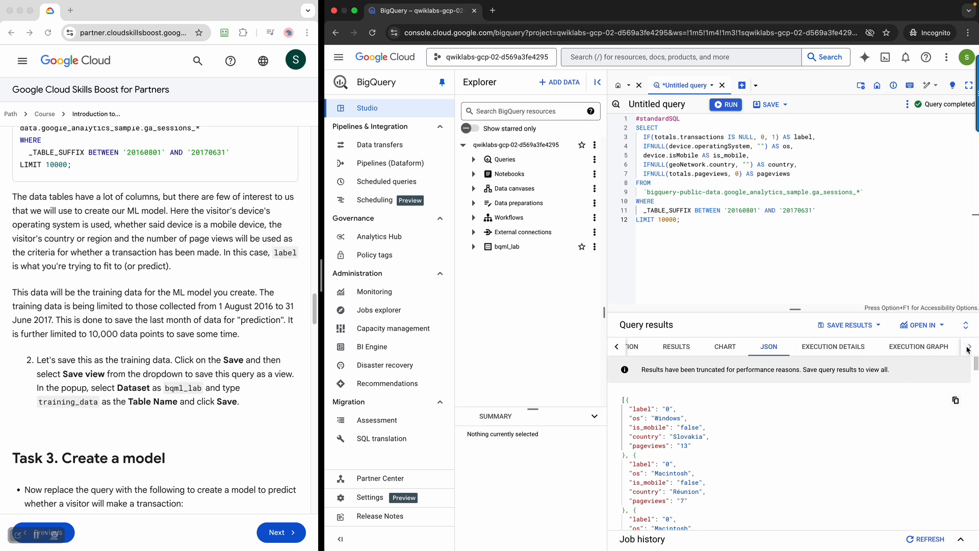
left_click(830, 349)
left_click_drag(745, 312, 759, 228)
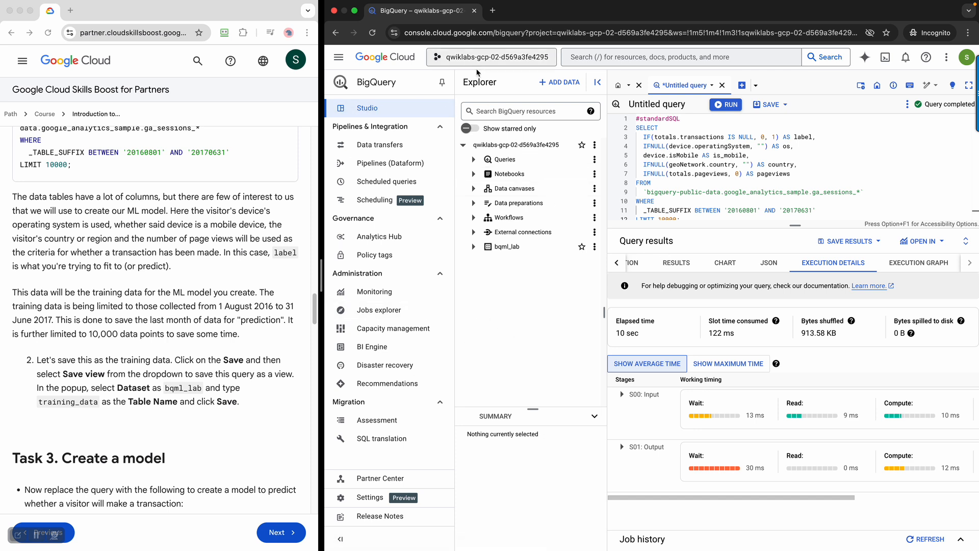
left_click(442, 83)
left_click(597, 82)
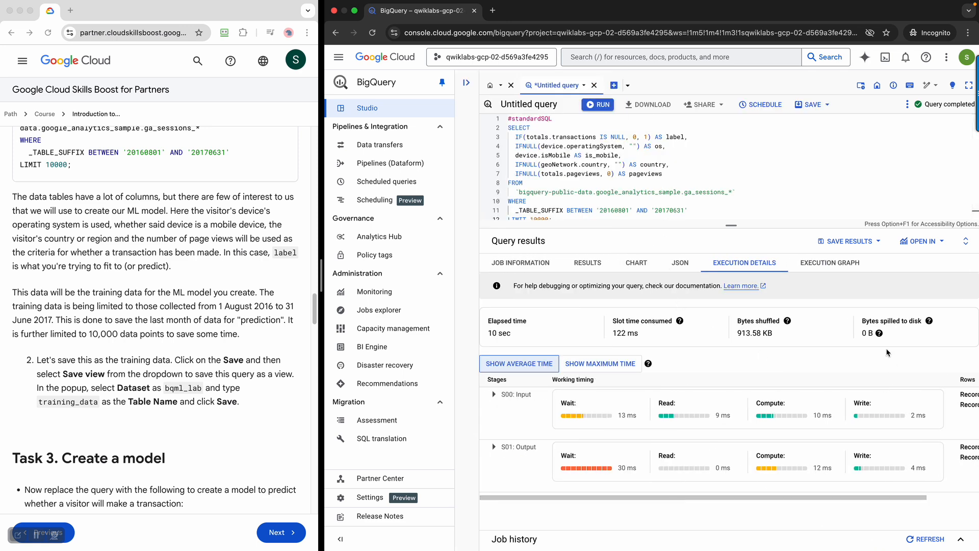
Step: Inspect the stages in the query's execution graph and return to the results table
left_click(840, 264)
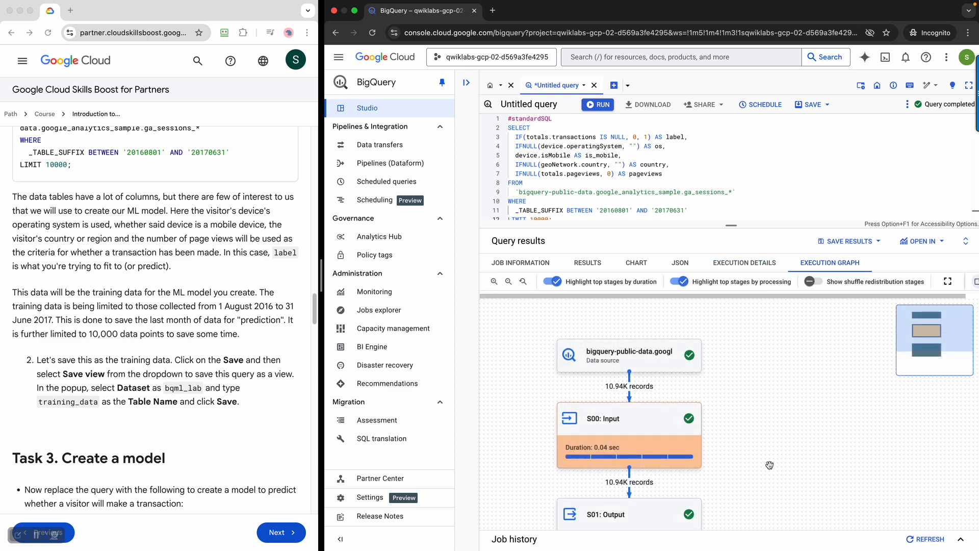
scroll(761, 429, "down", 1)
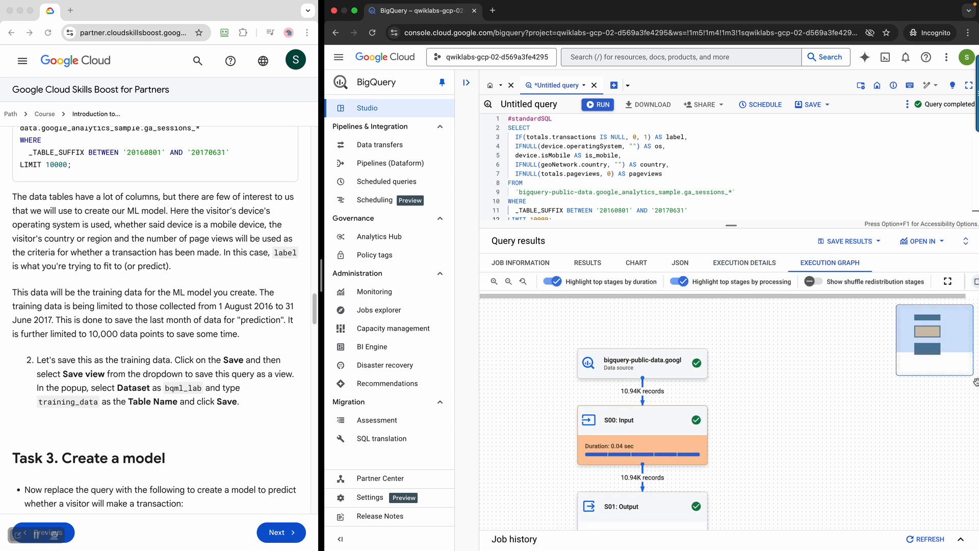
scroll(764, 435, "up", 1)
scroll(765, 434, "down", 2)
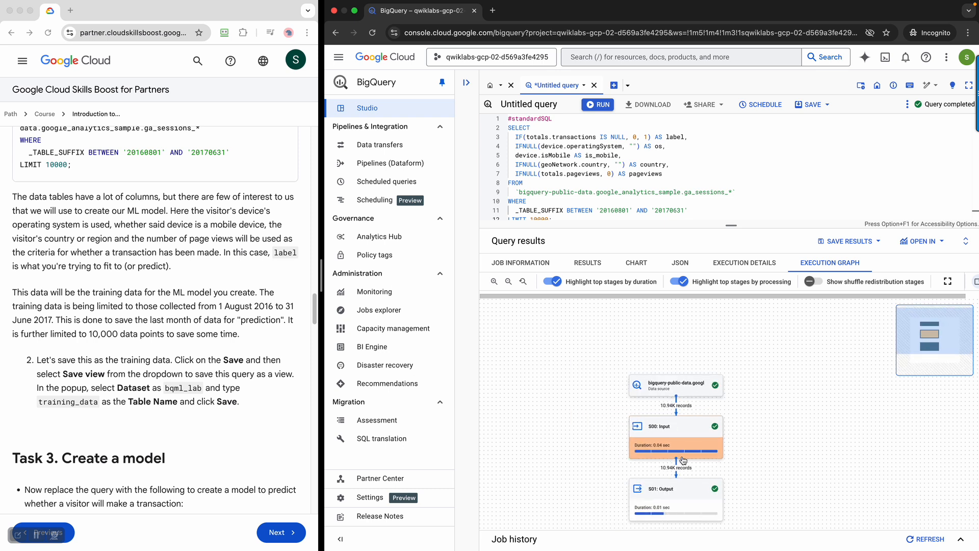
scroll(751, 424, "up", 2)
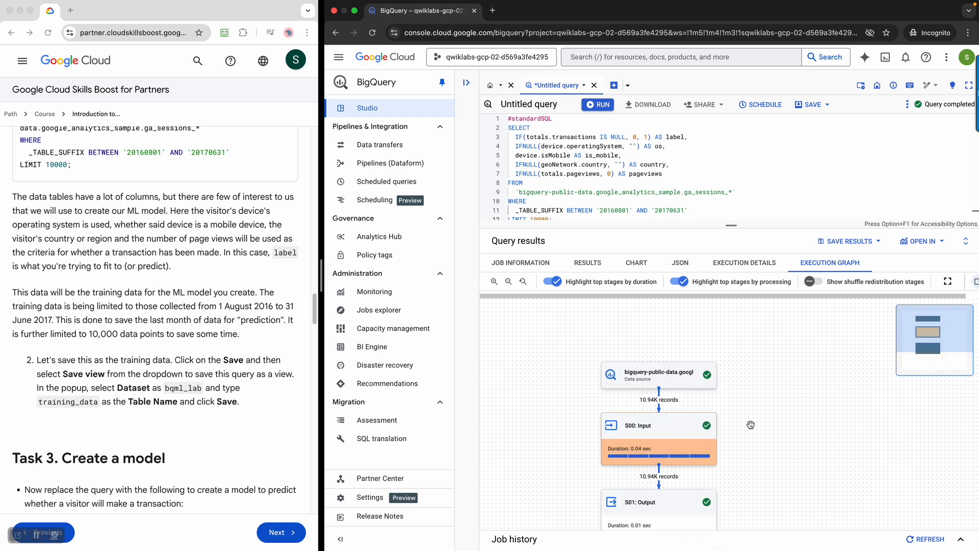
left_click(587, 263)
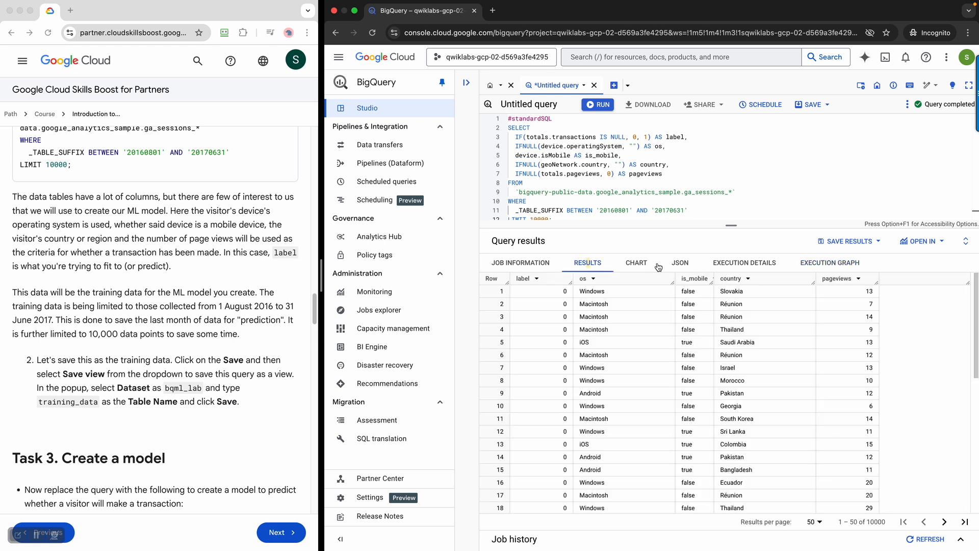
Step: Enlarge the query editor and save the sample query as a view named training_data in the bqml_lab dataset
left_click_drag(734, 225, 735, 299)
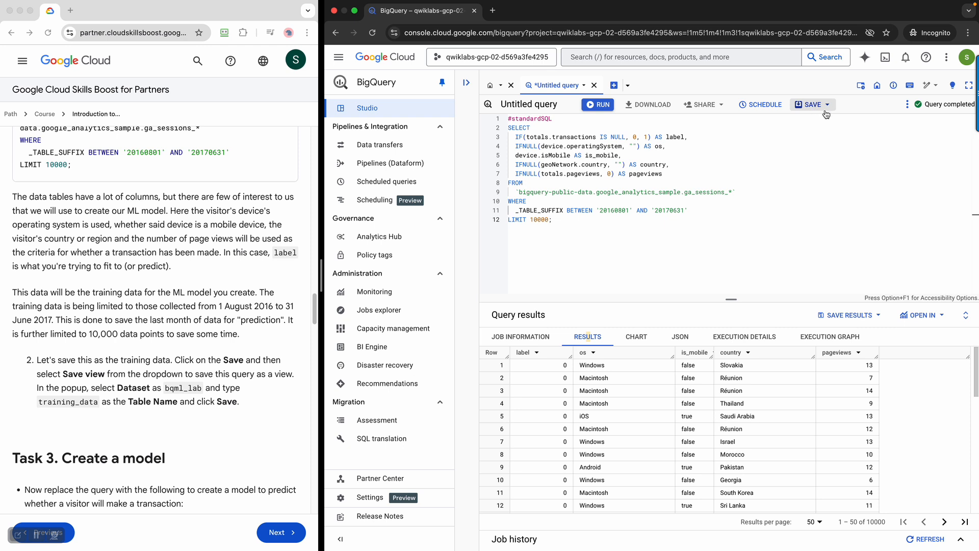
left_click(209, 375)
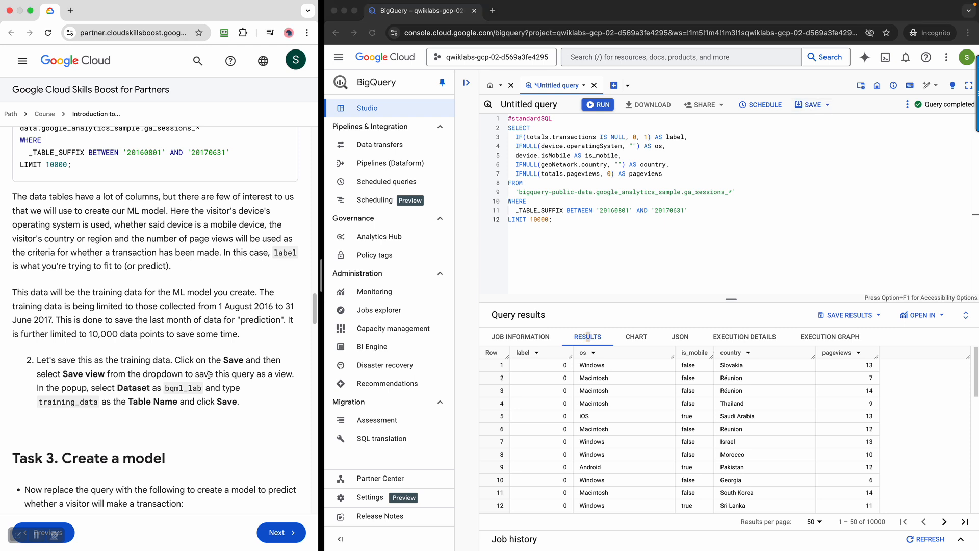
left_click_drag(182, 372, 259, 379)
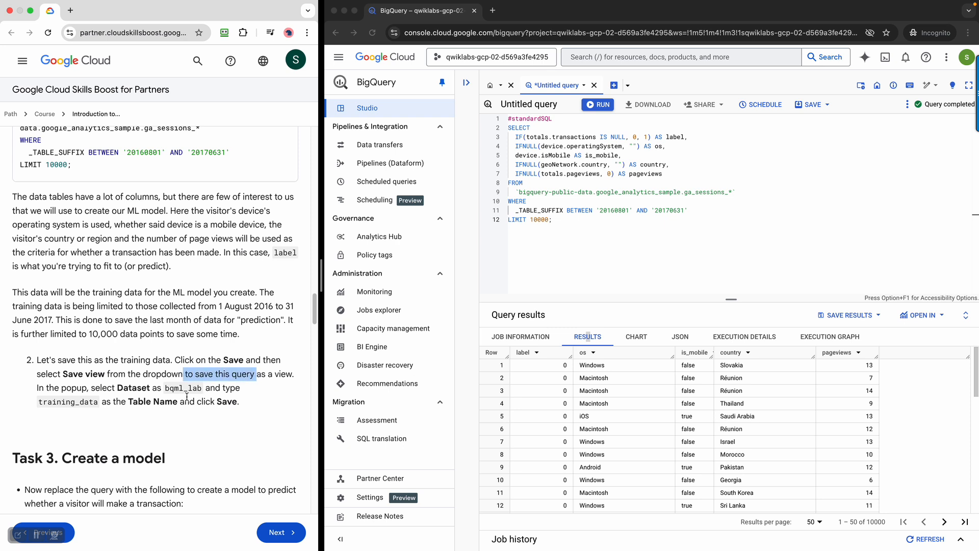
left_click(824, 106)
left_click(826, 107)
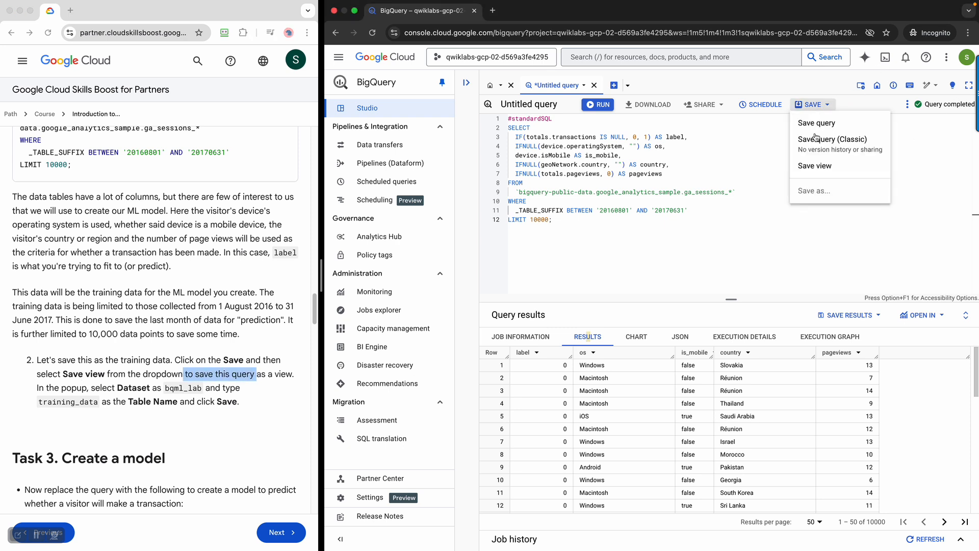
left_click(810, 169)
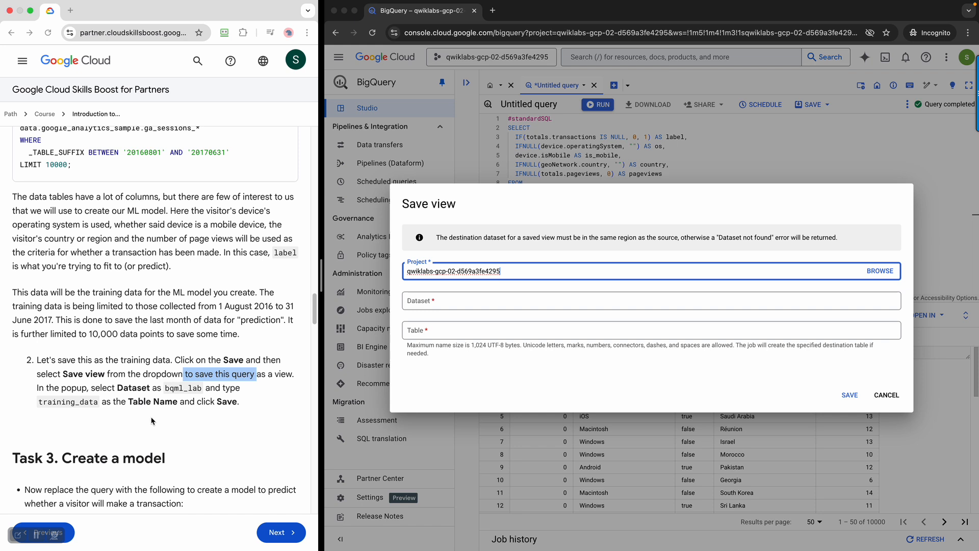
left_click(141, 395)
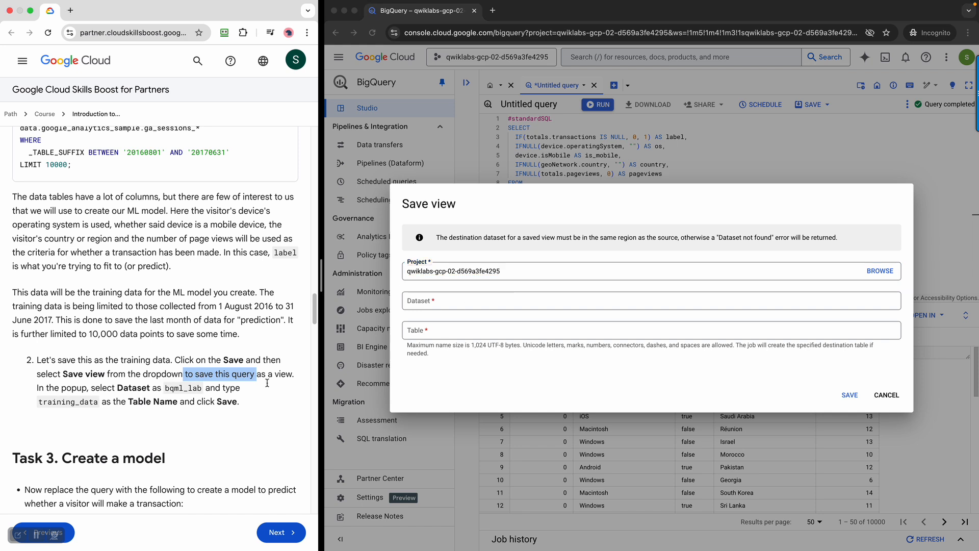
left_click(462, 305)
left_click(428, 306)
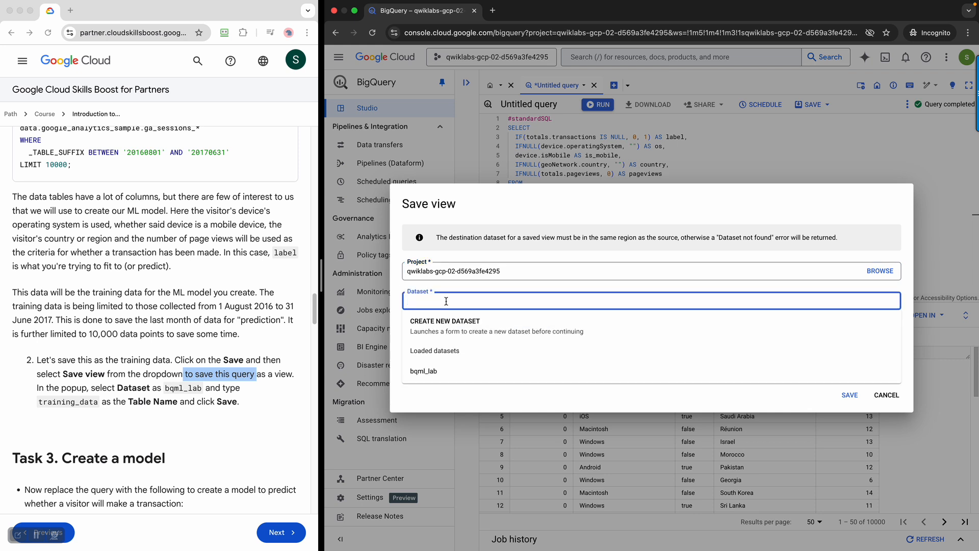
left_click(438, 371)
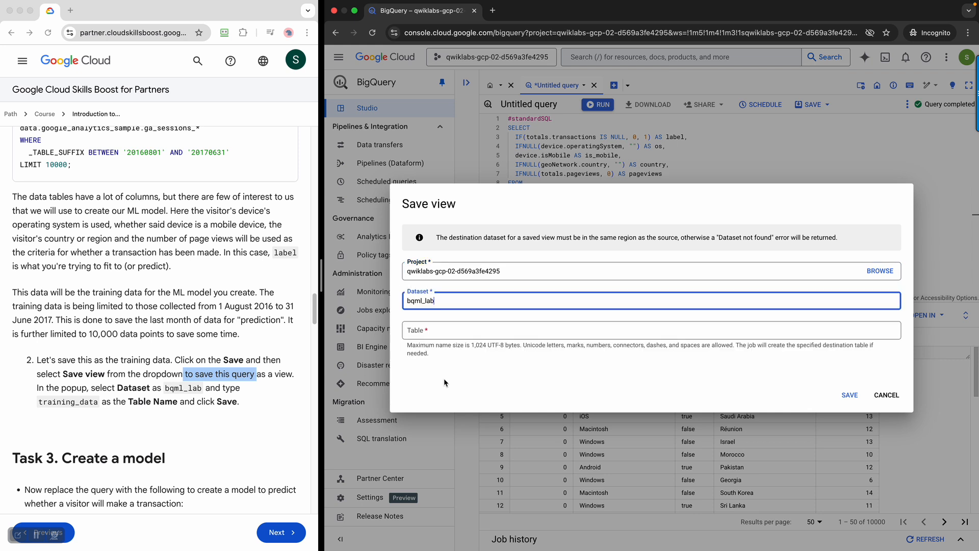
left_click(441, 332)
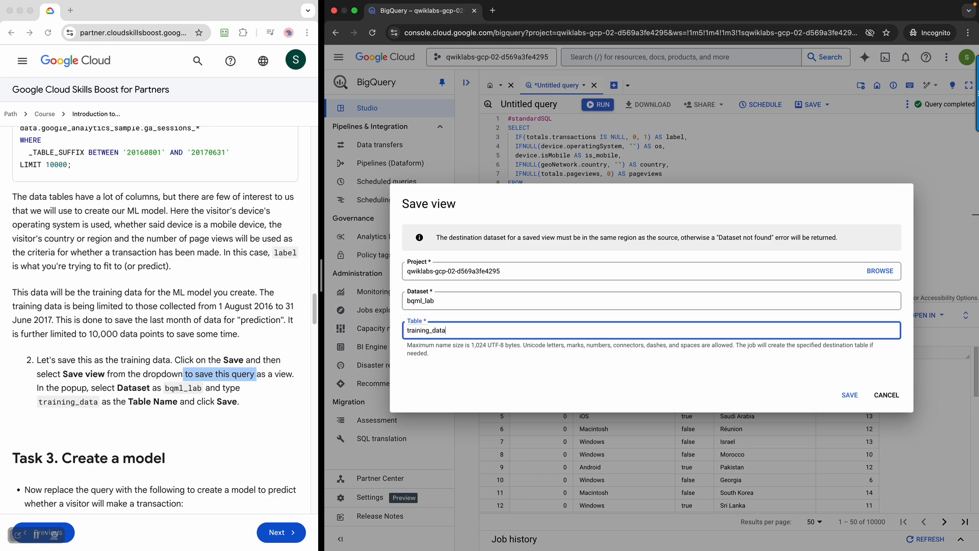
left_click(849, 394)
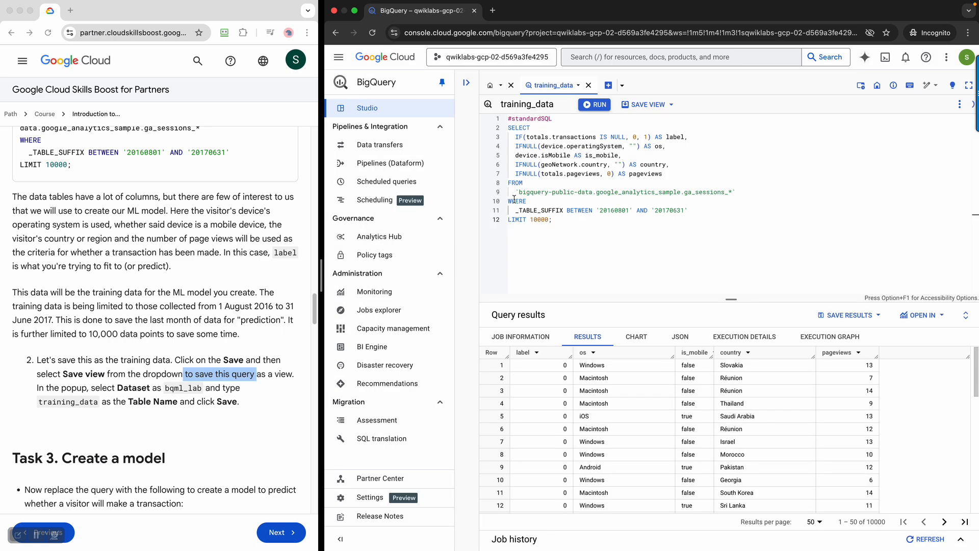
Step: Replace the editor's query with the lab's Task 3 statement that creates the logistic_reg model bqml_lab.sample_model from training_data, and expand the Explorer
scroll(218, 315, "down", 6)
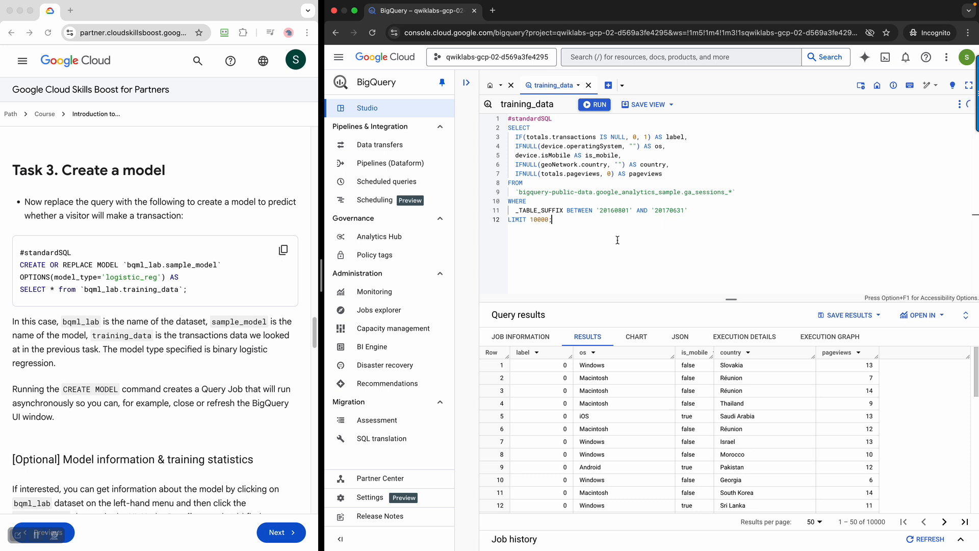
key("super+a")
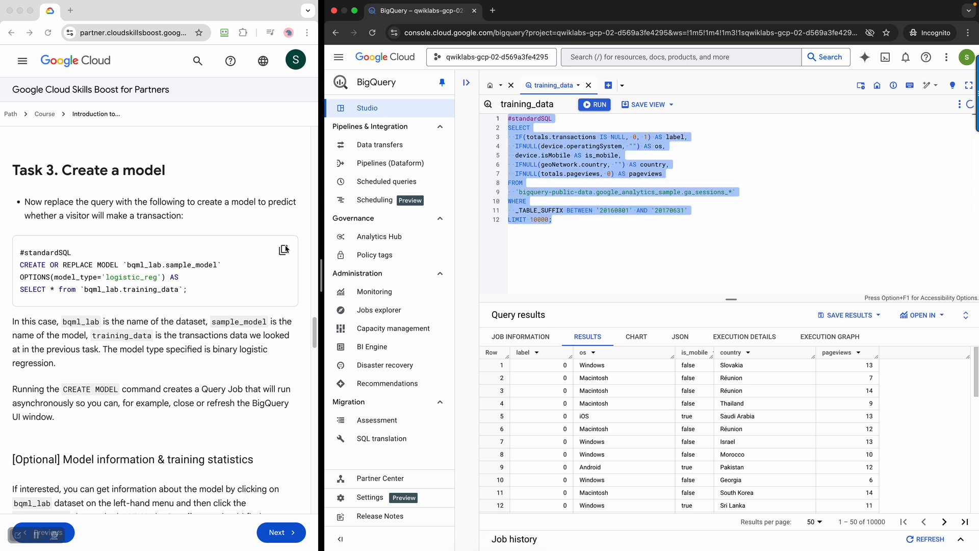
left_click(284, 250)
left_click(717, 247)
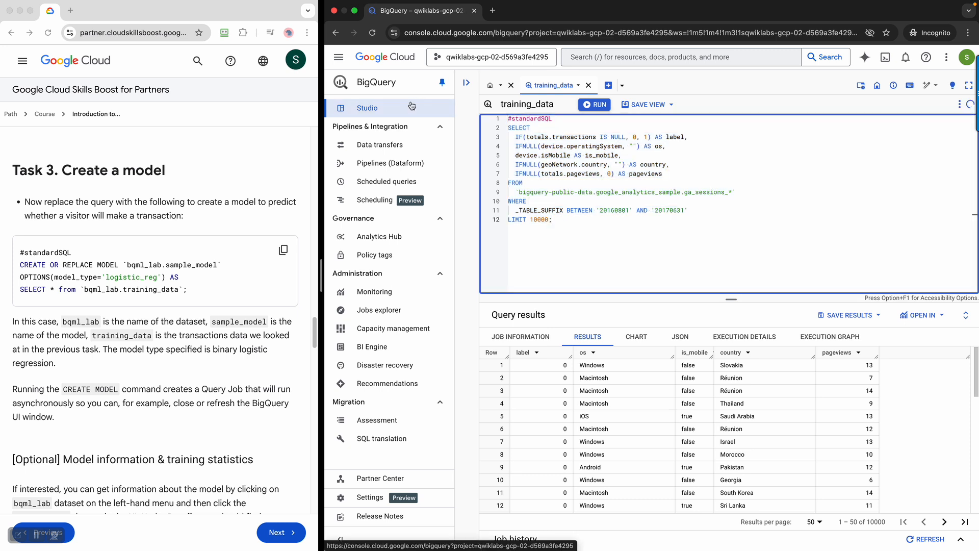
left_click(284, 253)
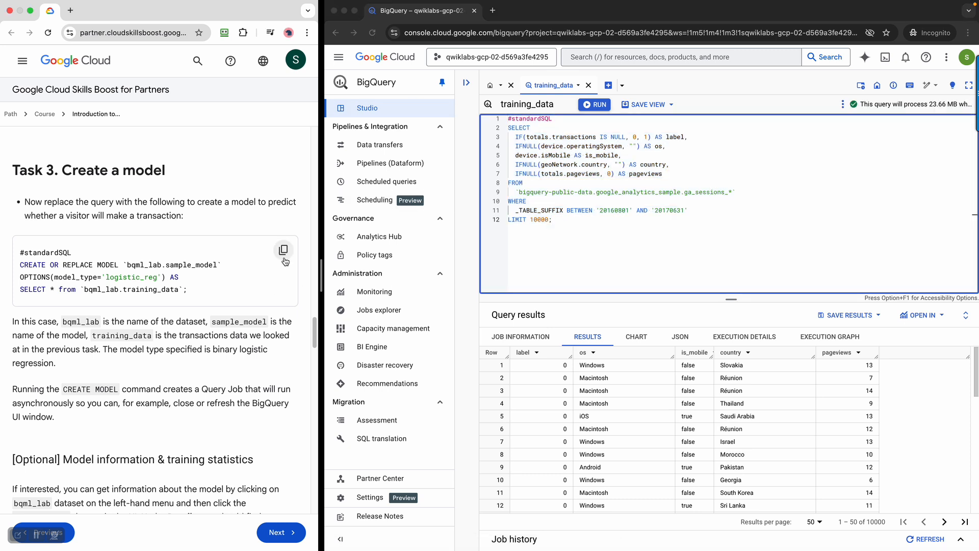
left_click(283, 252)
left_click(607, 234)
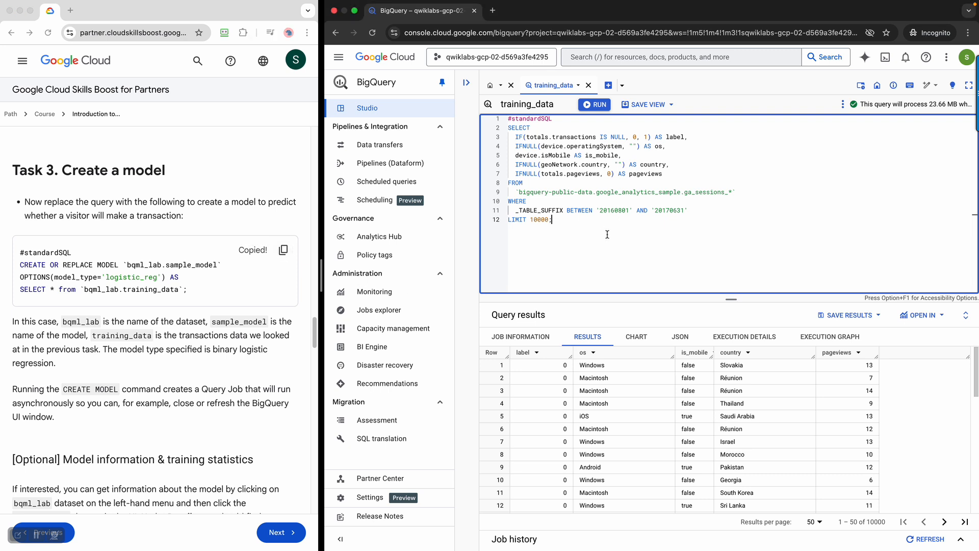
key("super+a")
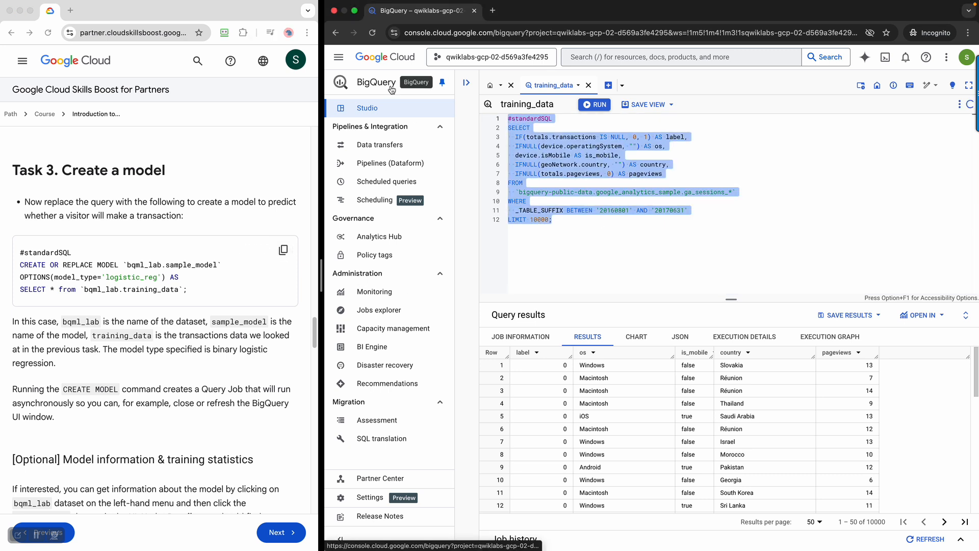
key("super+v")
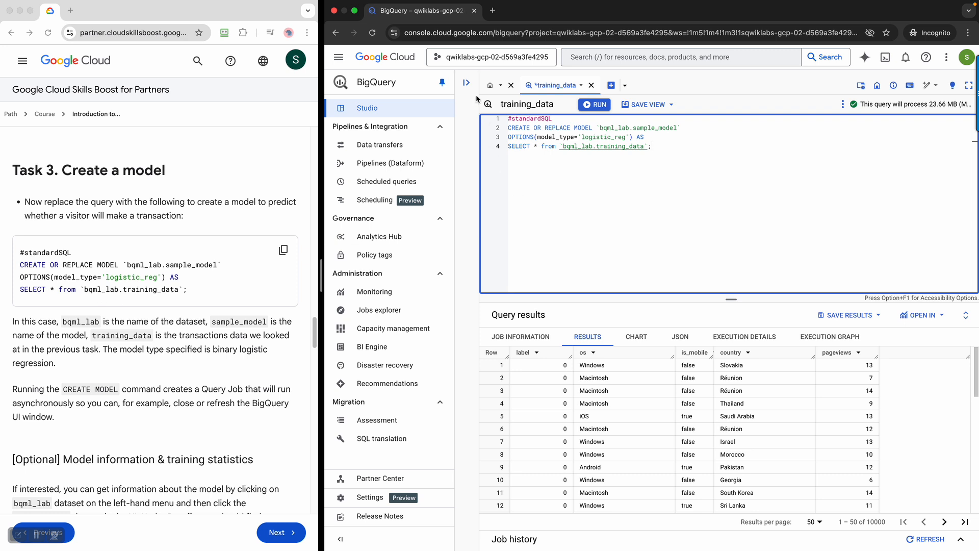
left_click(466, 82)
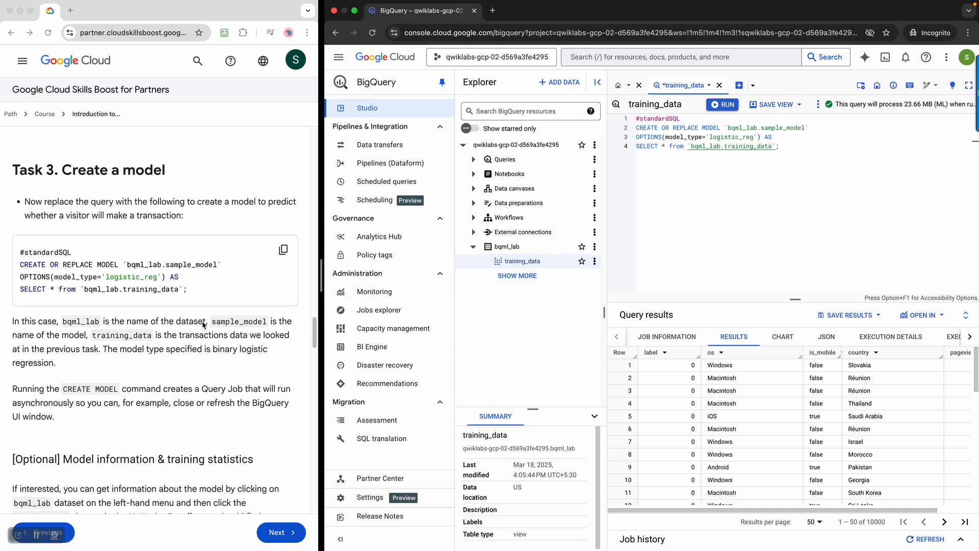
Step: Read the lab's explanation of the CREATE MODEL command and the optional section on model information and training statistics
scroll(204, 327, "down", 3)
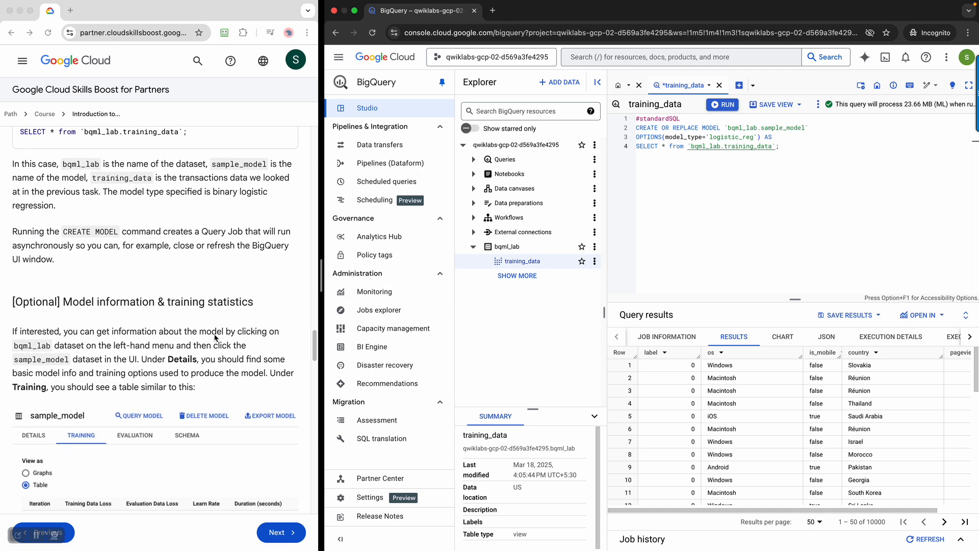
scroll(204, 326, "up", 2)
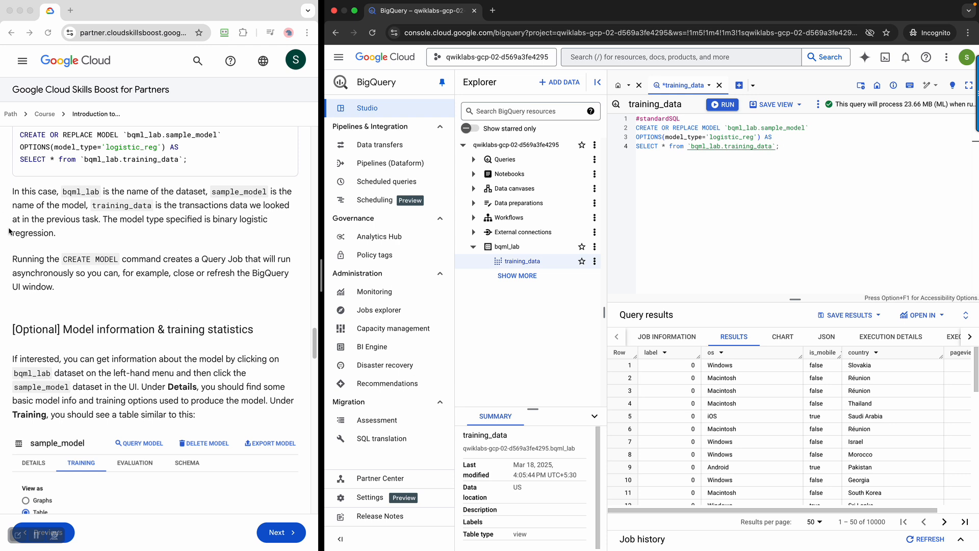
left_click(244, 262)
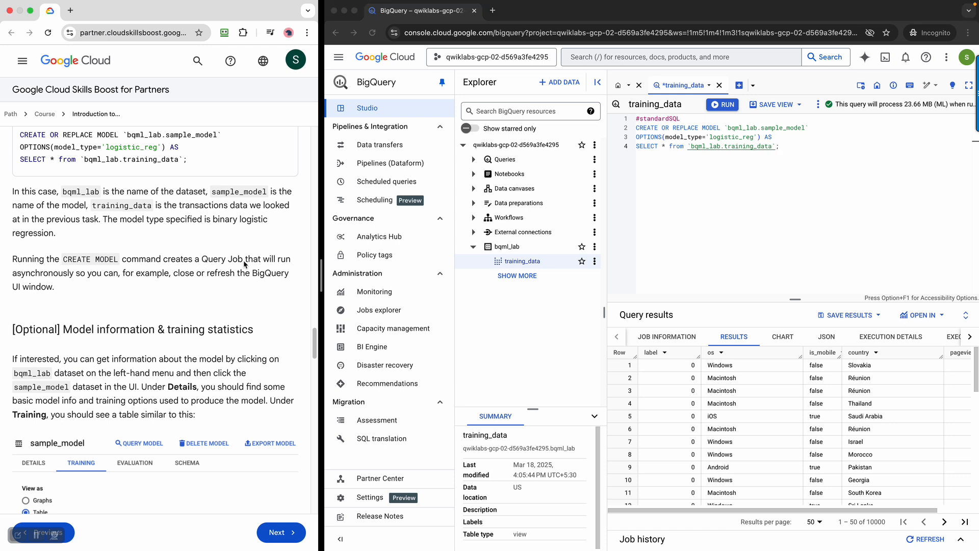
left_click_drag(78, 278, 262, 279)
scroll(202, 325, "down", 3)
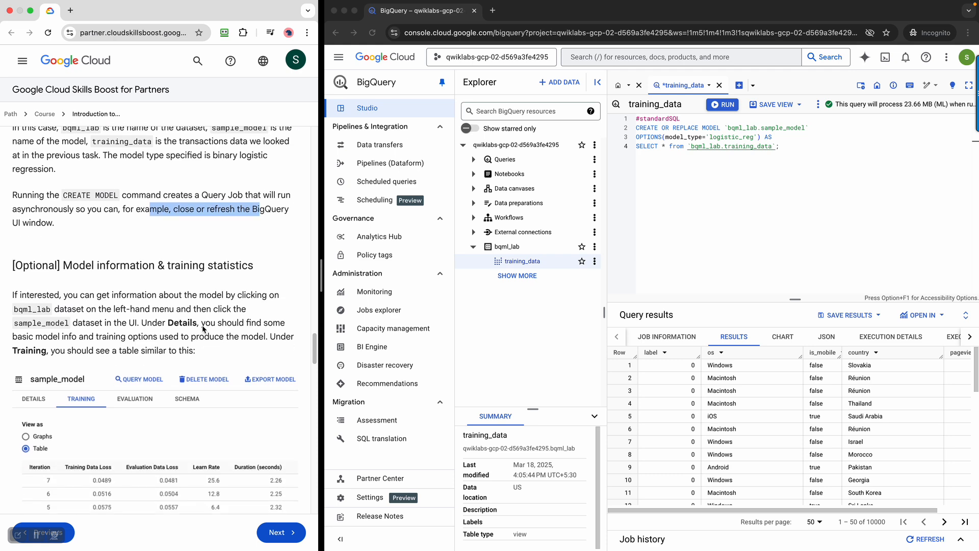
scroll(141, 260, "down", 4)
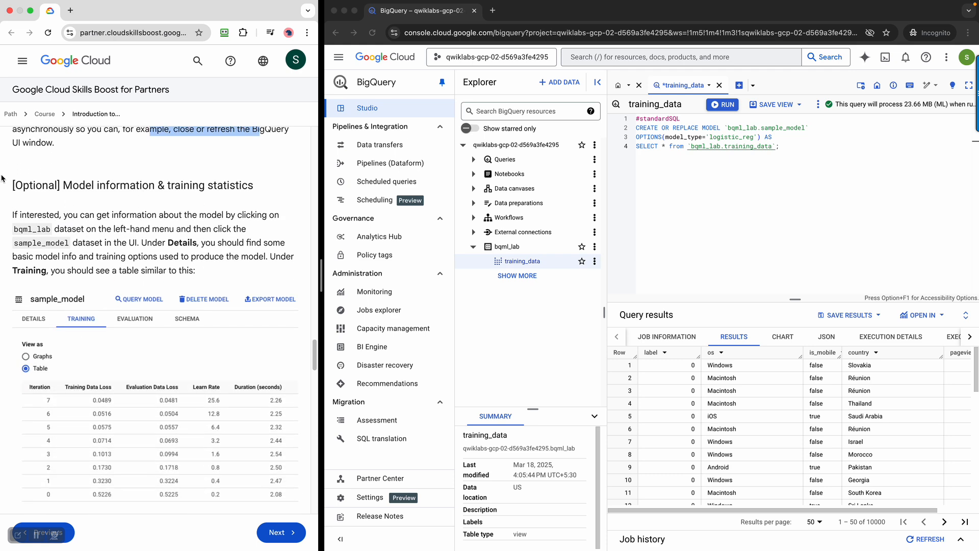
scroll(166, 237, "down", 1)
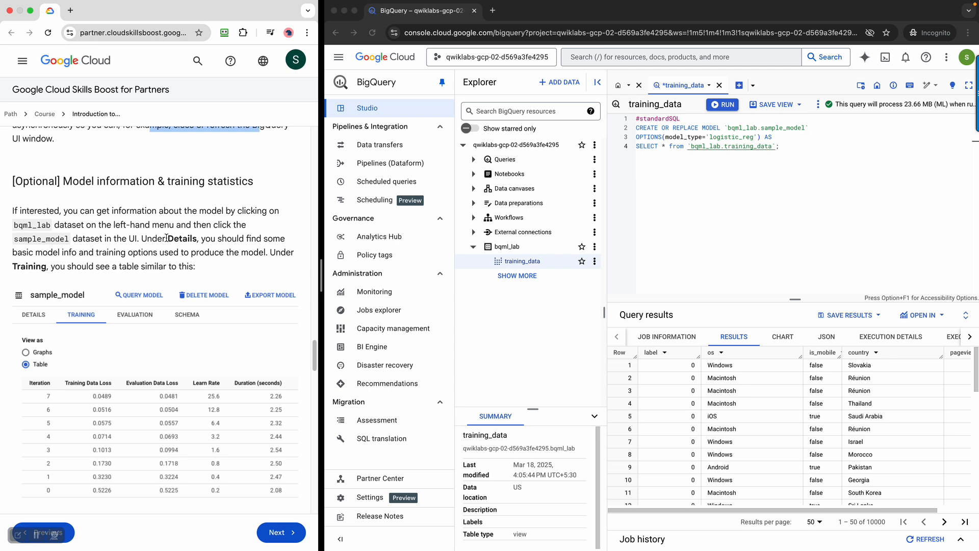
scroll(132, 278, "down", 1)
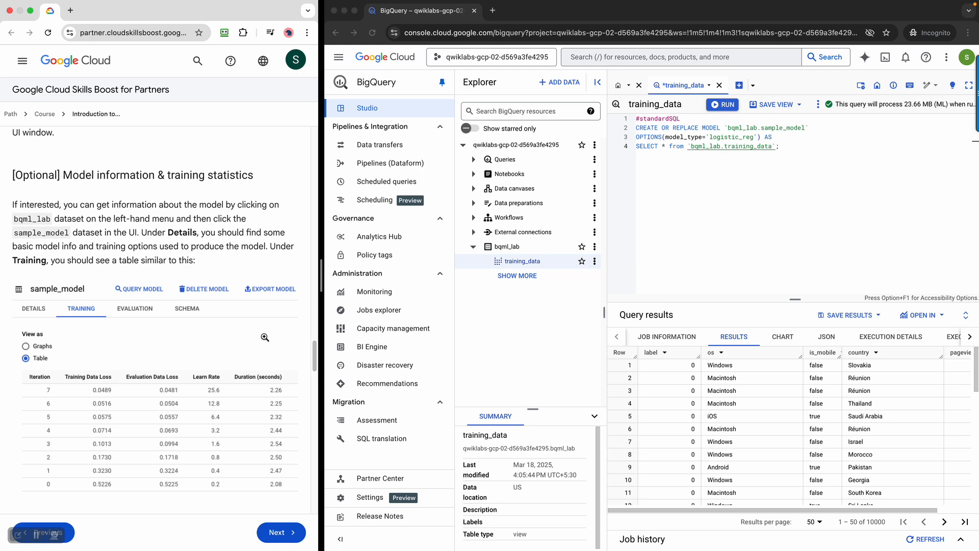
scroll(282, 378, "down", 3)
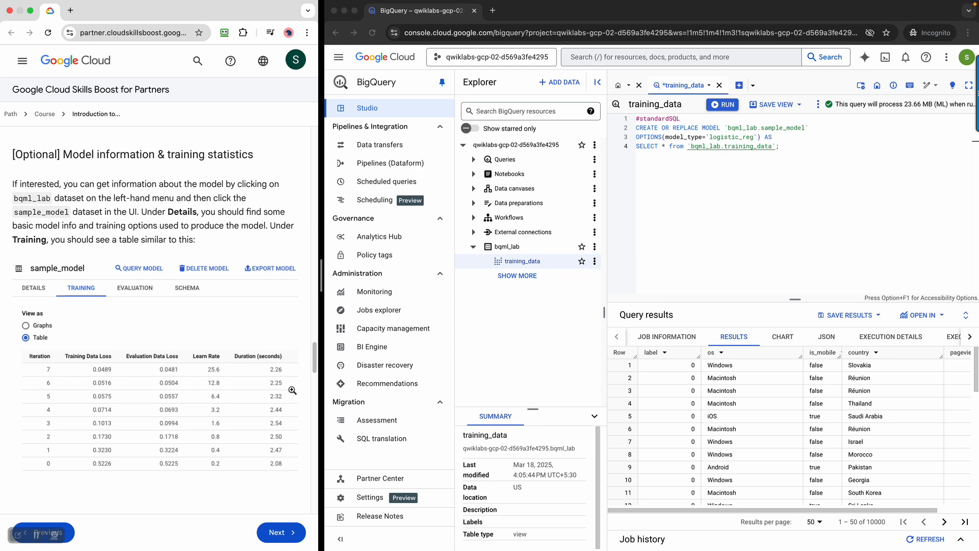
scroll(293, 390, "down", 8)
scroll(286, 394, "up", 8)
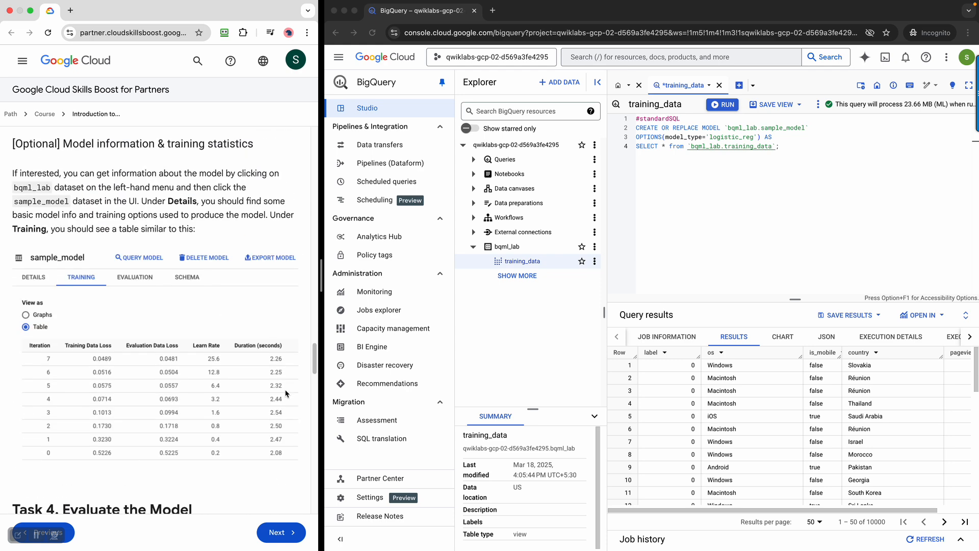
scroll(285, 390, "up", 13)
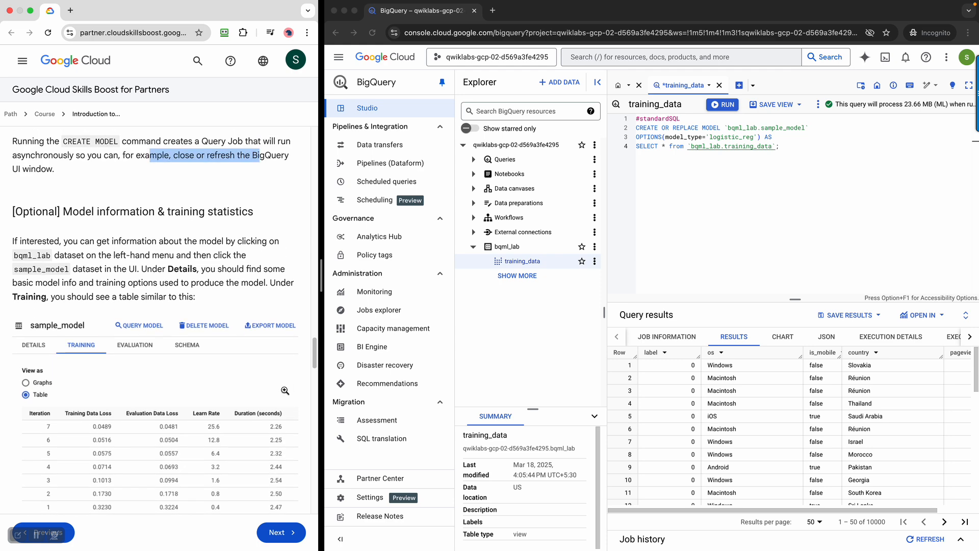
scroll(283, 387, "down", 2)
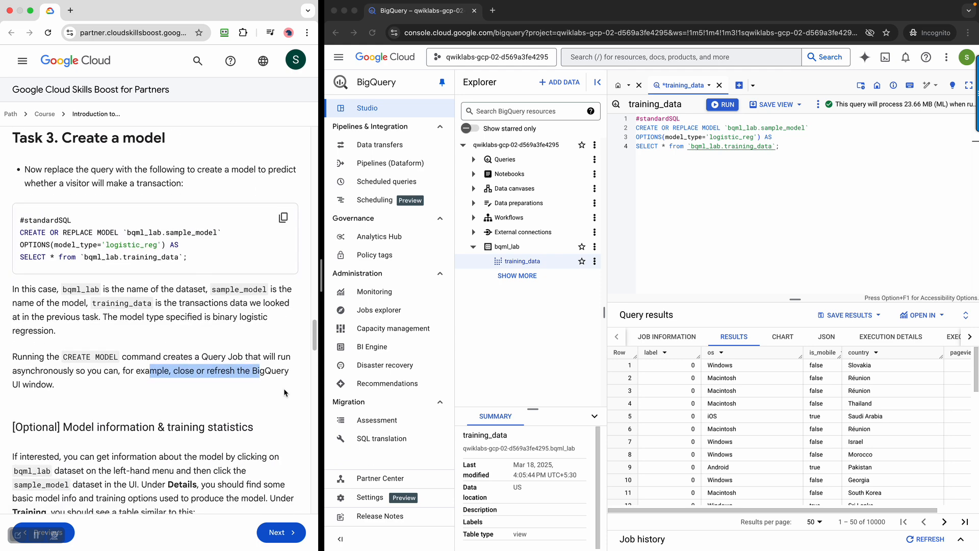
Step: Run the model creation query and reread the lab's notes on asynchronous query jobs and training statistics
left_click(723, 108)
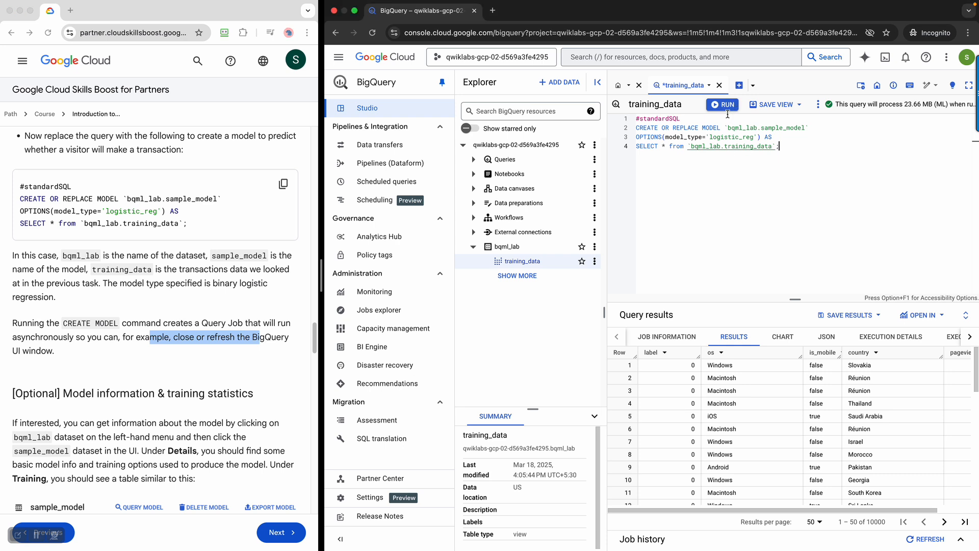
left_click(729, 108)
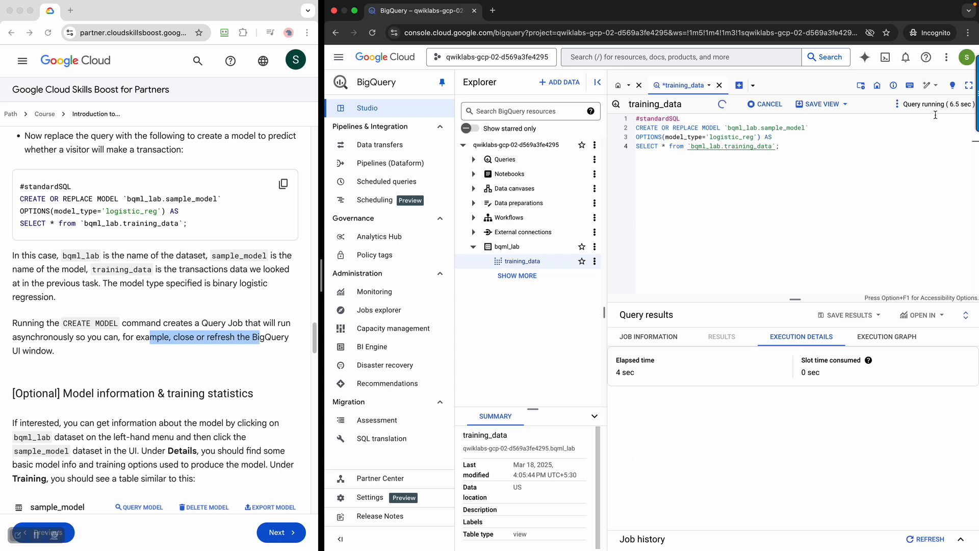
left_click(215, 367)
left_click(159, 356)
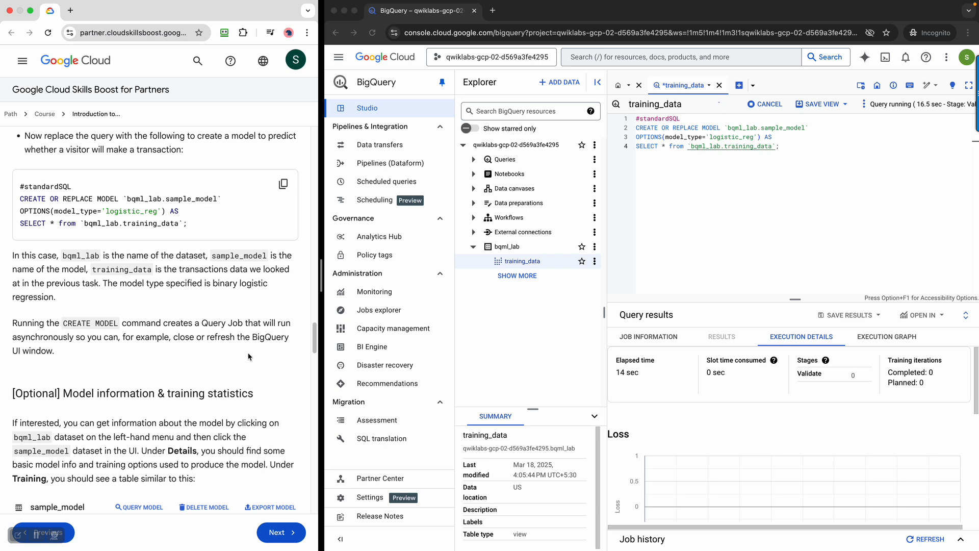
scroll(250, 356, "down", 2)
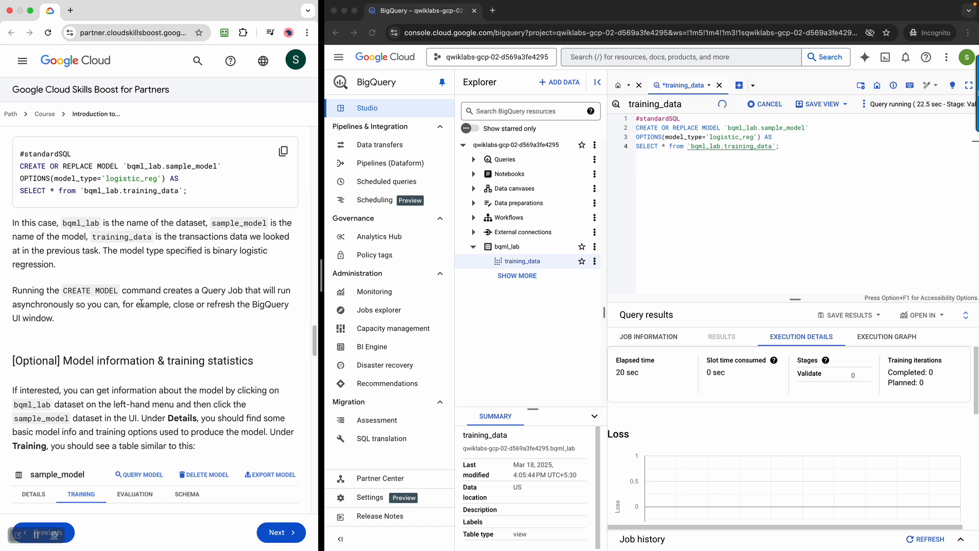
left_click_drag(142, 303, 236, 306)
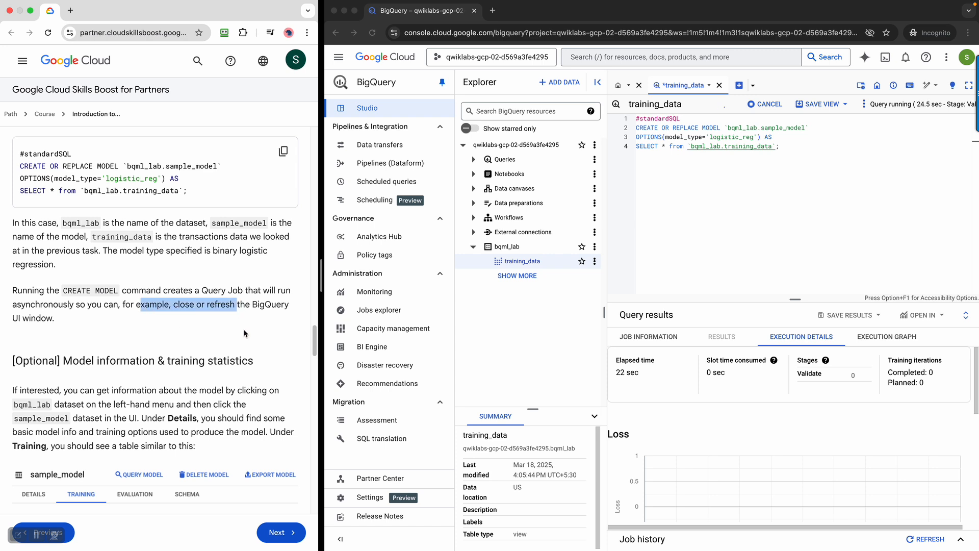
scroll(243, 333, "down", 5)
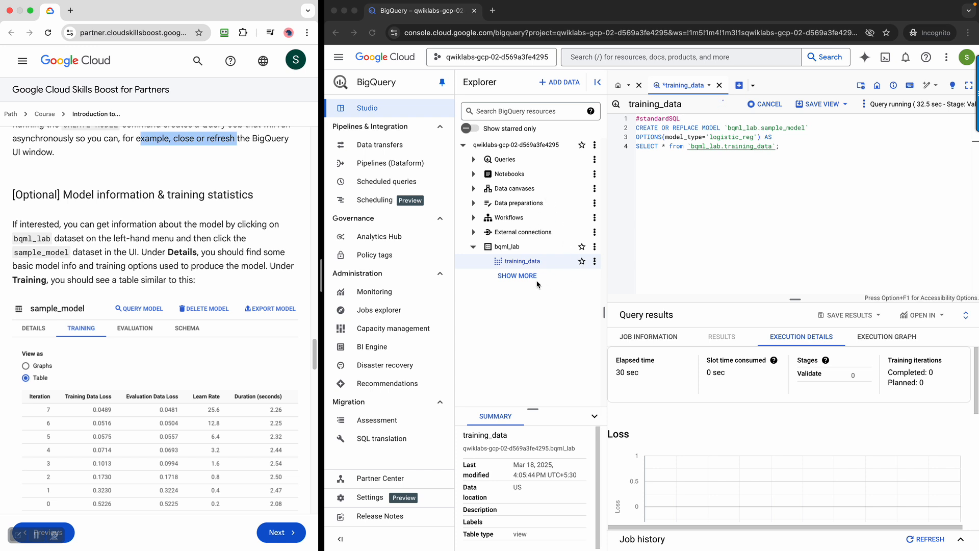
Step: Check the bqml_lab dataset's details and insights from the Explorer, staying in Studio with the unsaved query, and close the dataset
left_click(518, 276)
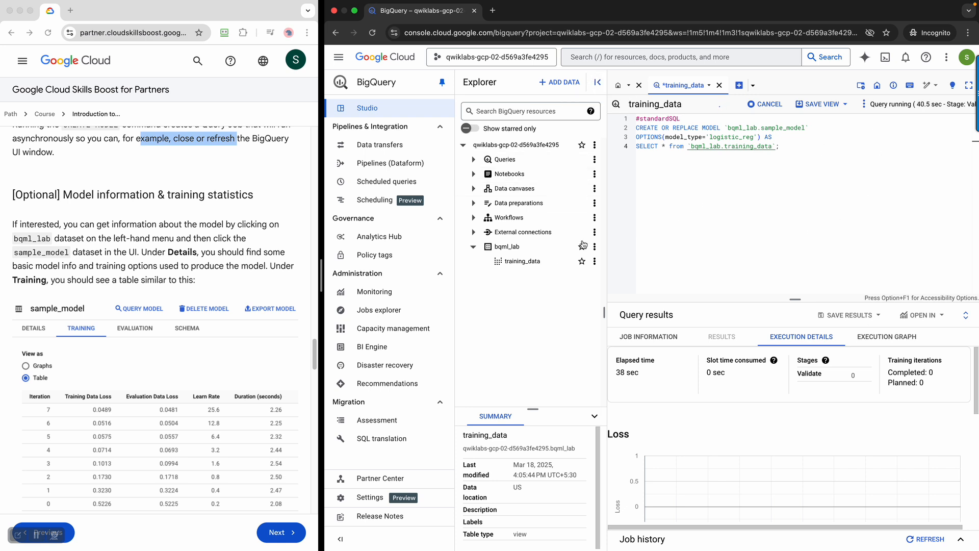
left_click(538, 264)
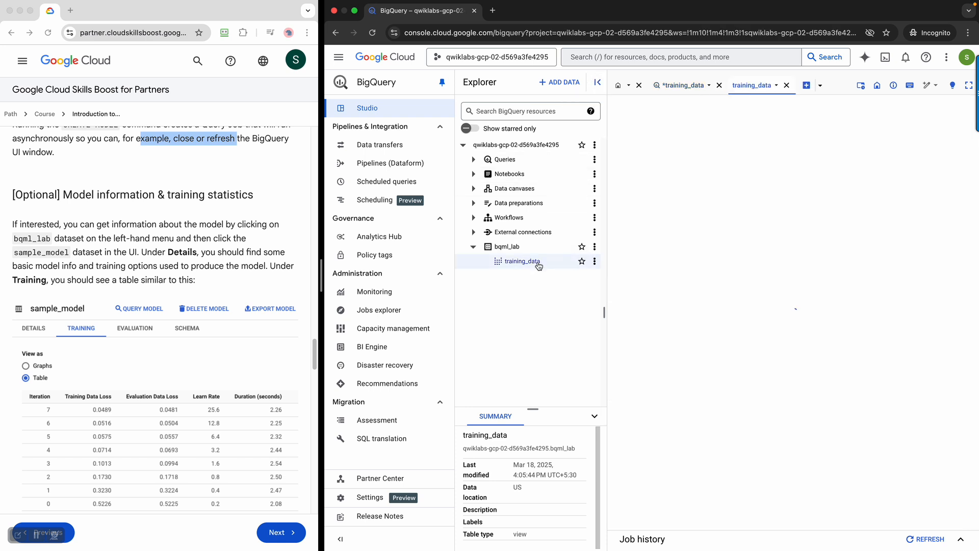
left_click(514, 248)
left_click(392, 147)
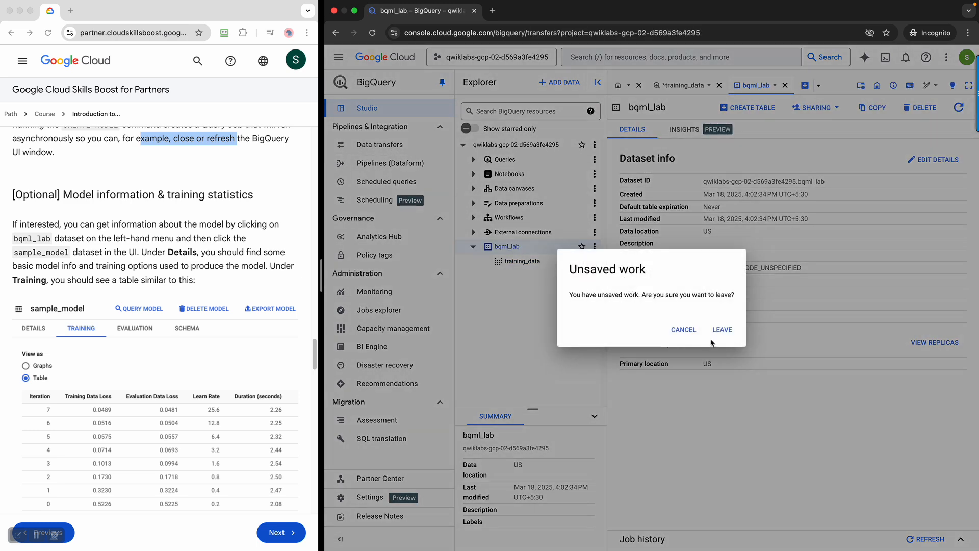
left_click(686, 330)
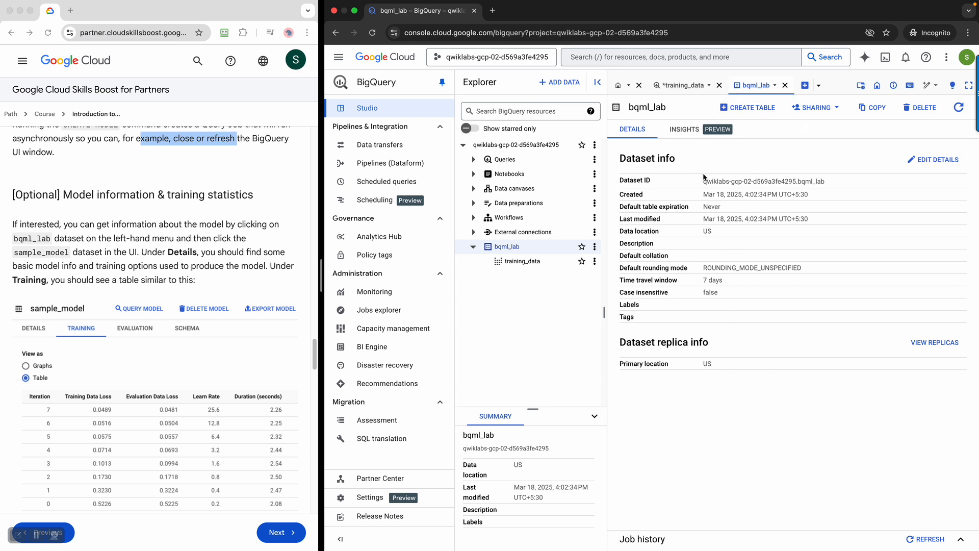
left_click(684, 130)
left_click(645, 132)
left_click(786, 89)
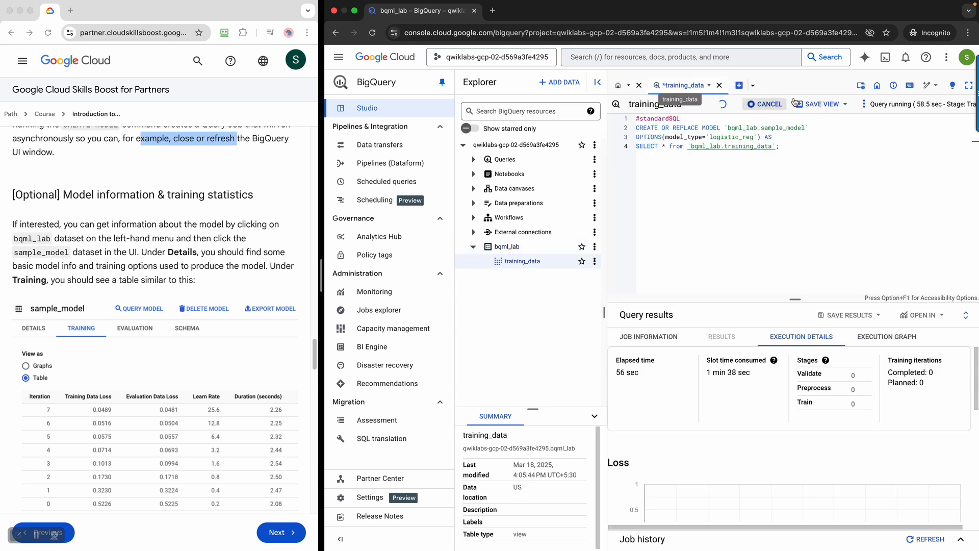
Step: Try to save the model creation query over the training_data view
left_click(813, 104)
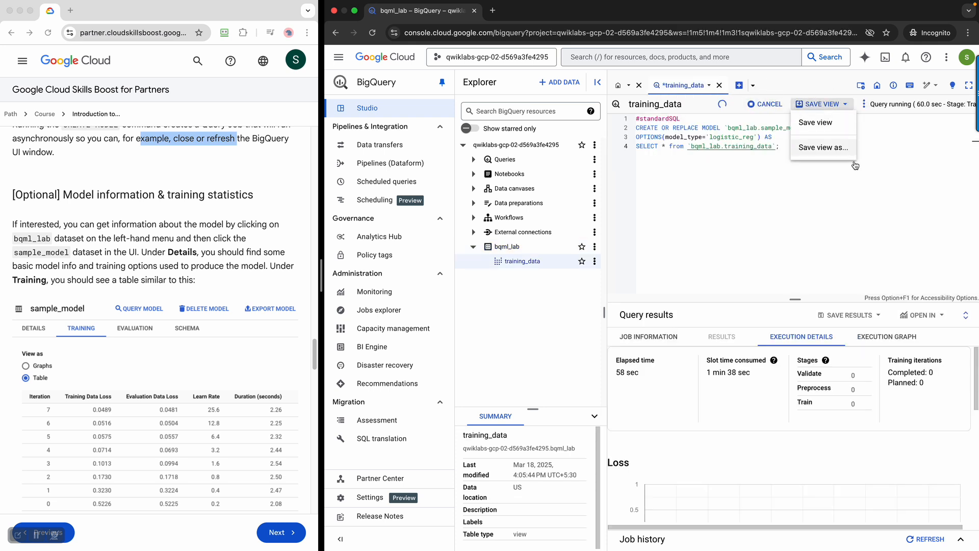
left_click(830, 125)
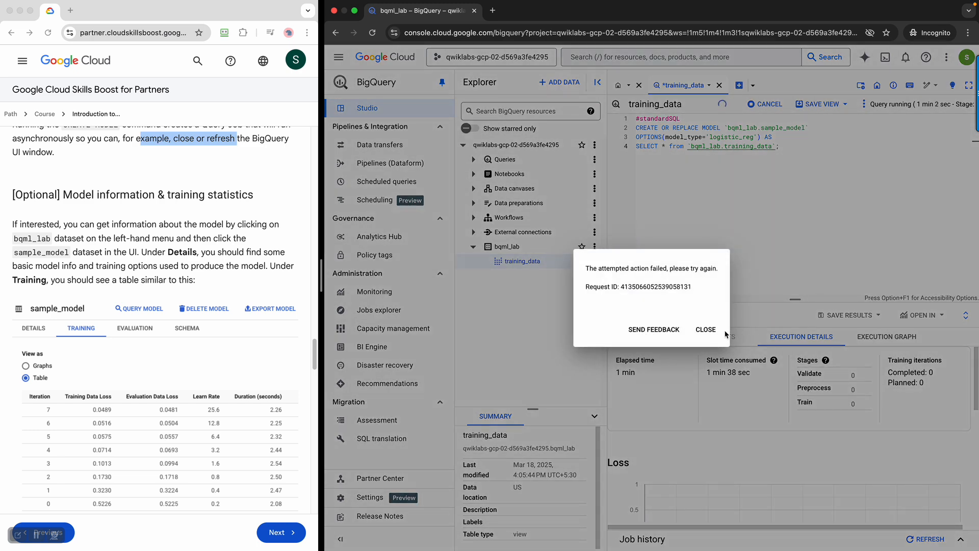
left_click(706, 330)
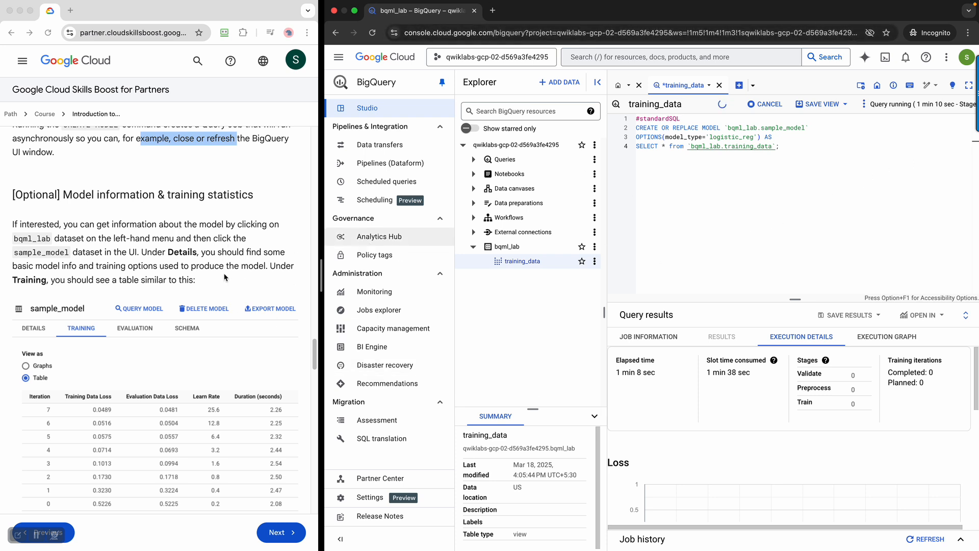
Step: Check the running query's job information and reread the lab's optional section on model information and training statistics
left_click(204, 285)
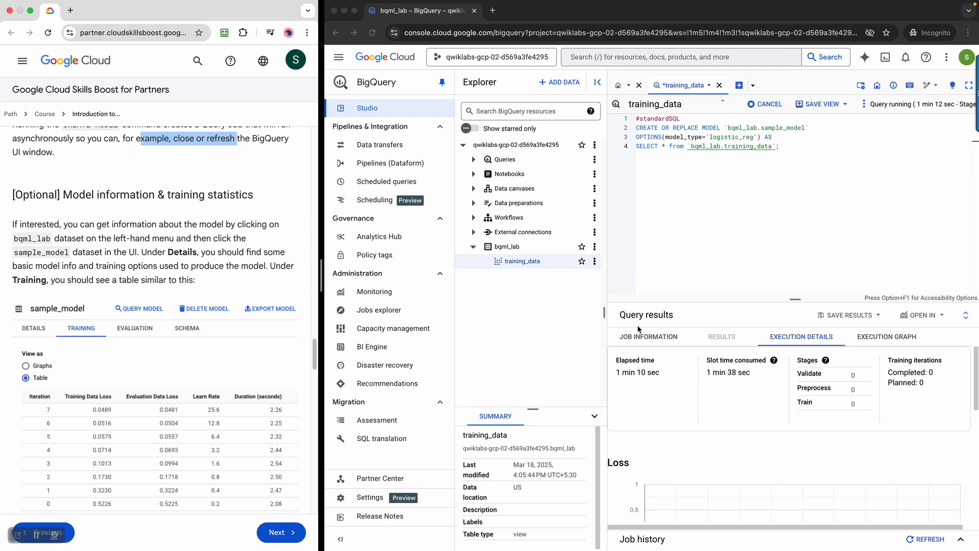
left_click(642, 340)
left_click(644, 340)
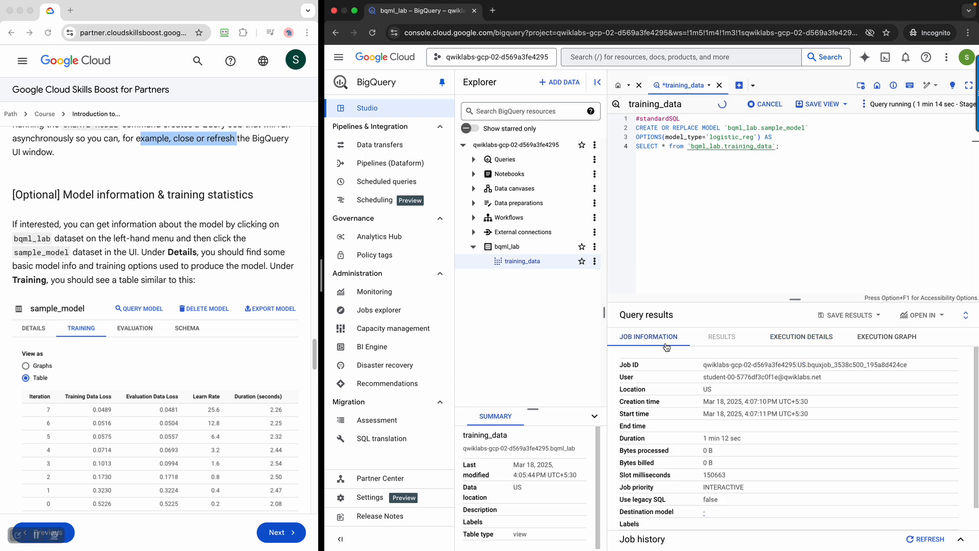
scroll(122, 329, "down", 2)
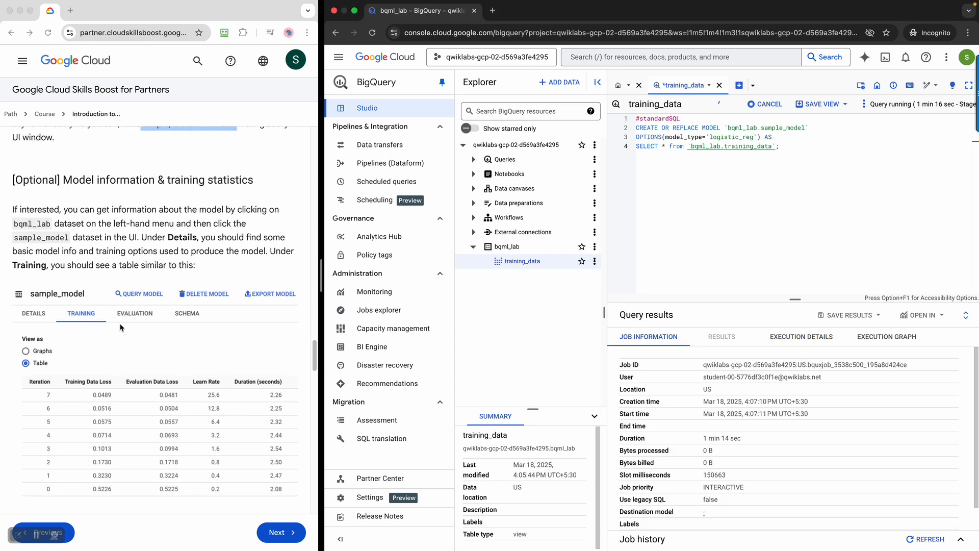
scroll(121, 328, "down", 1)
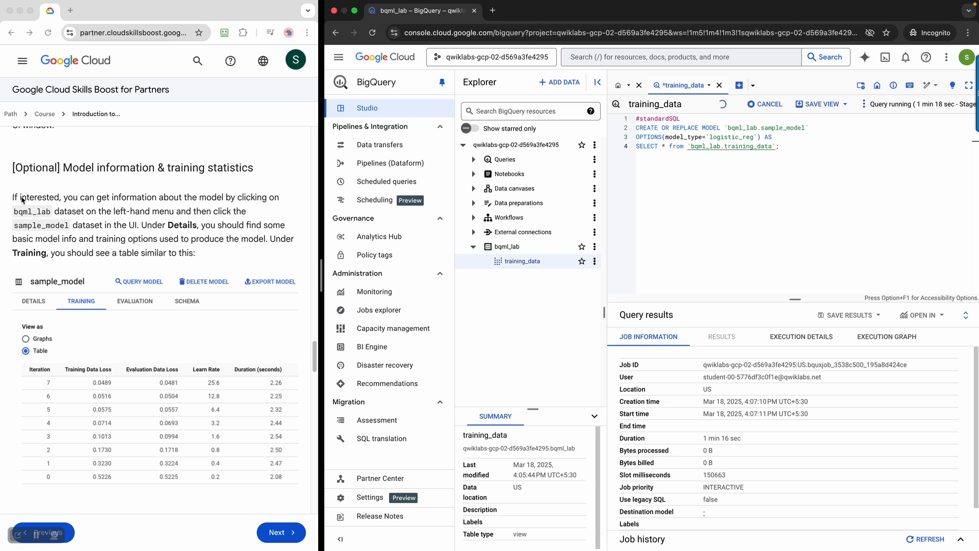
left_click(102, 199)
left_click_drag(152, 197, 269, 197)
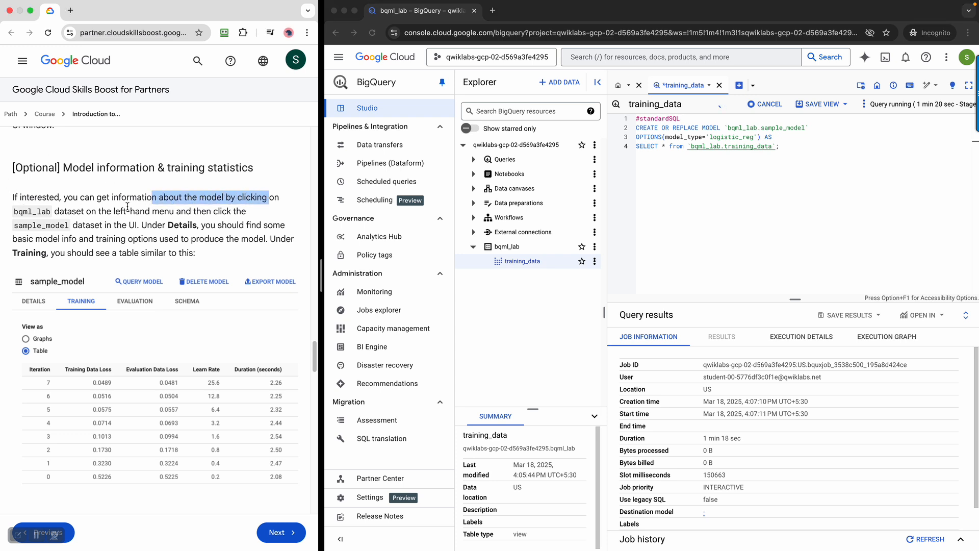
Step: Open the bqml_lab dataset's details and expand the job history to check the query jobs
left_click(514, 249)
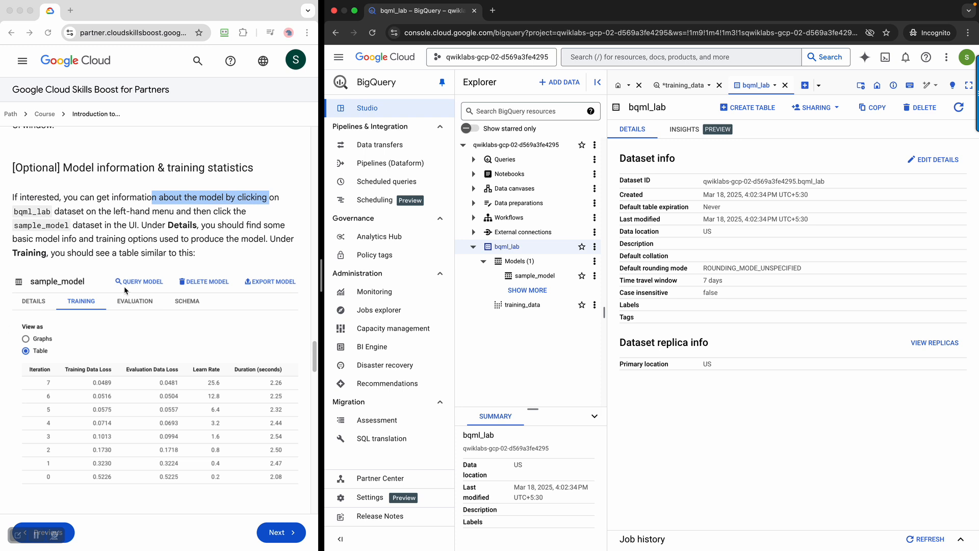
scroll(124, 286, "down", 1)
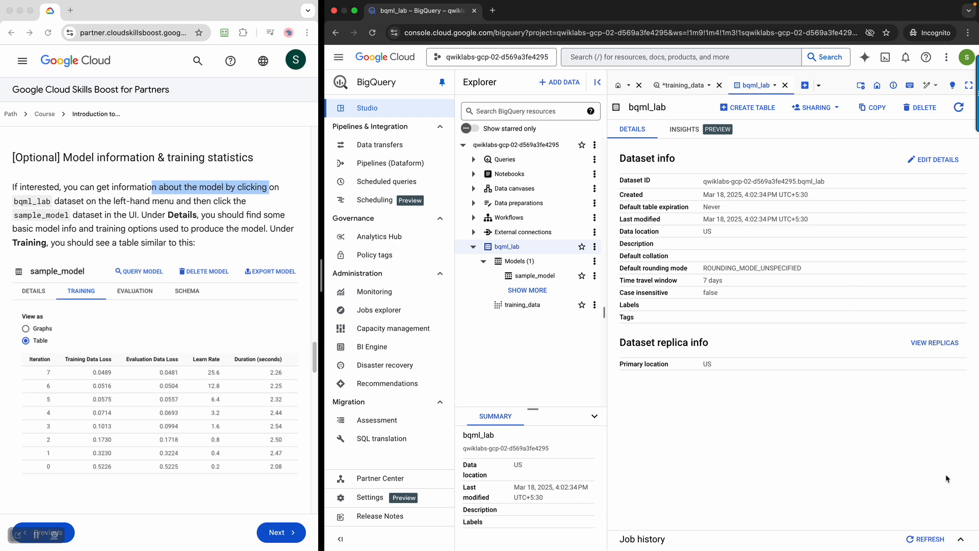
left_click(928, 546)
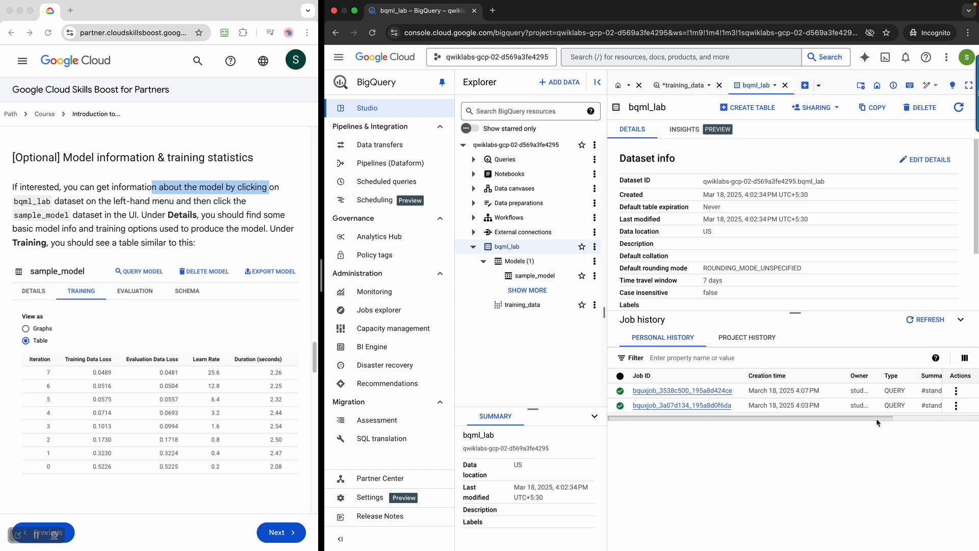
left_click_drag(876, 418, 602, 419)
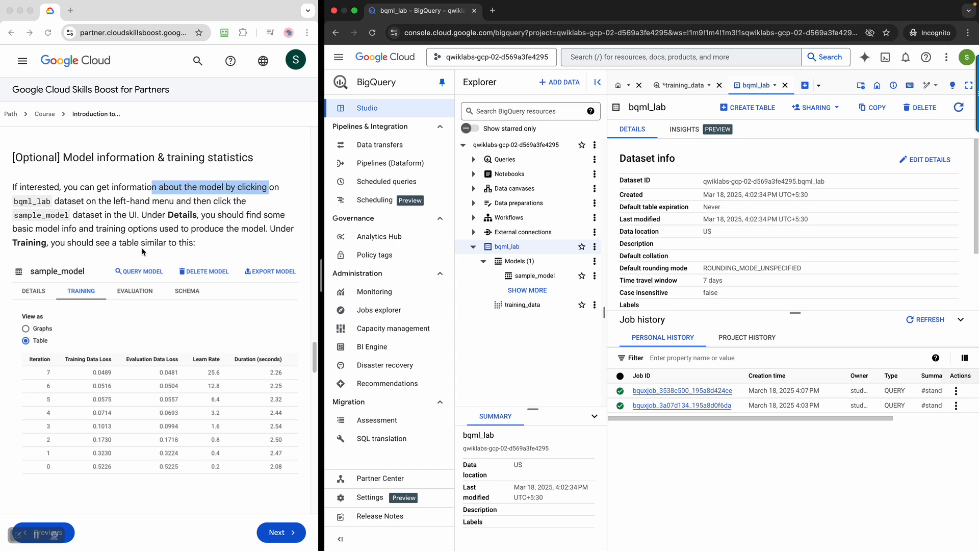
scroll(143, 251, "down", 1)
scroll(143, 250, "up", 2)
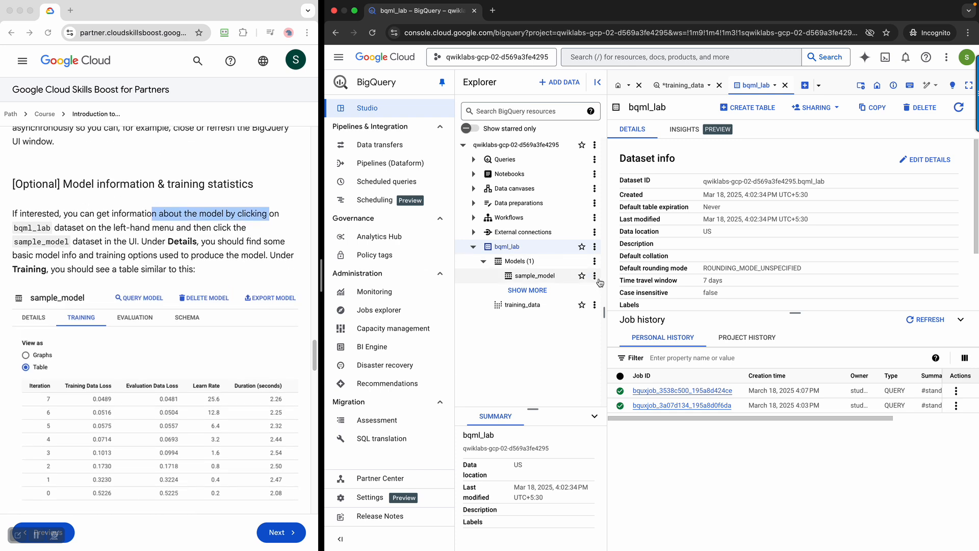
Step: View the details of sample_model with a shorter job history area, and return to the training_data query's results
left_click(530, 280)
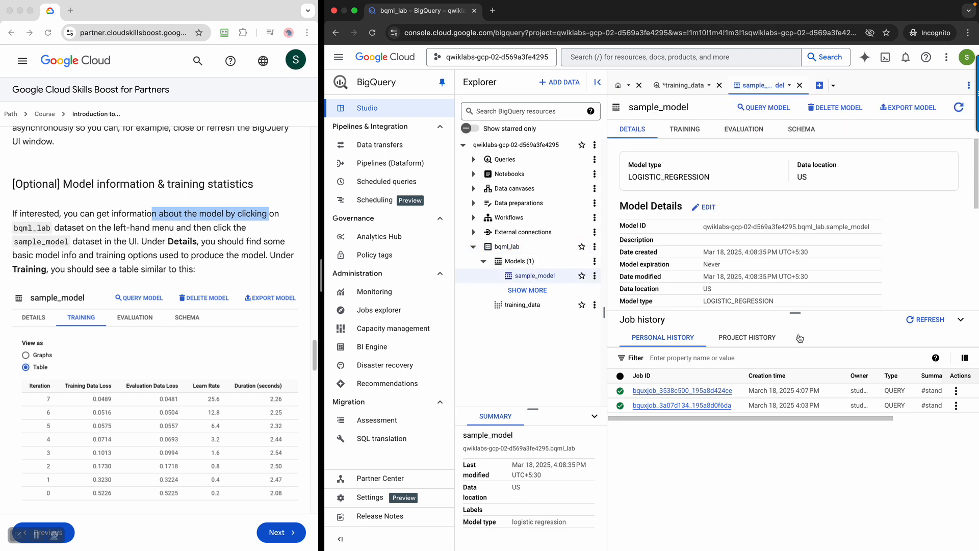
left_click_drag(807, 314, 808, 434)
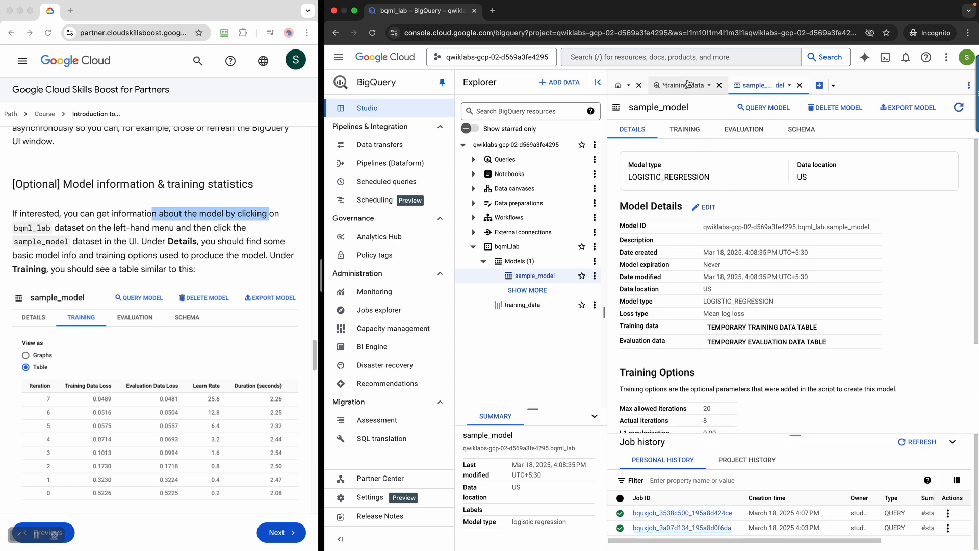
left_click(685, 86)
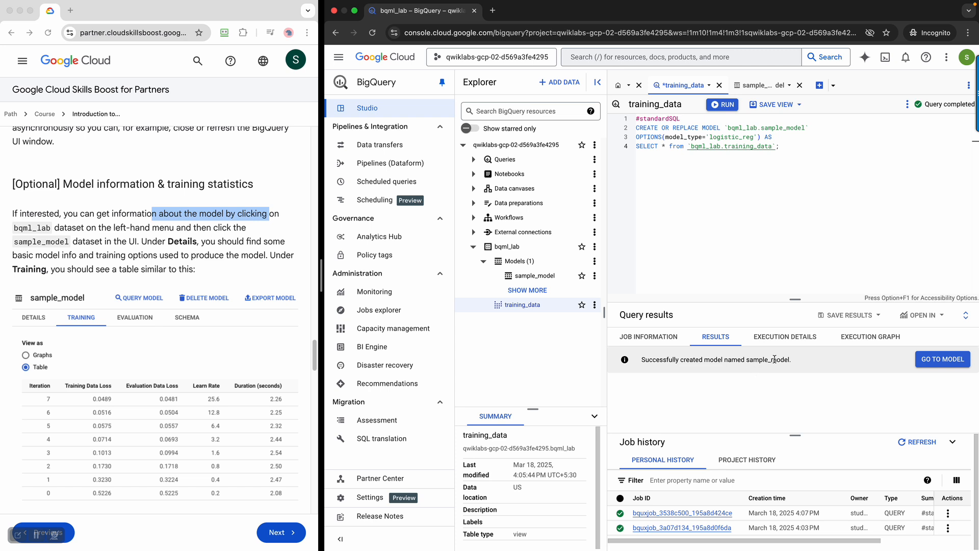
left_click_drag(774, 358, 691, 359)
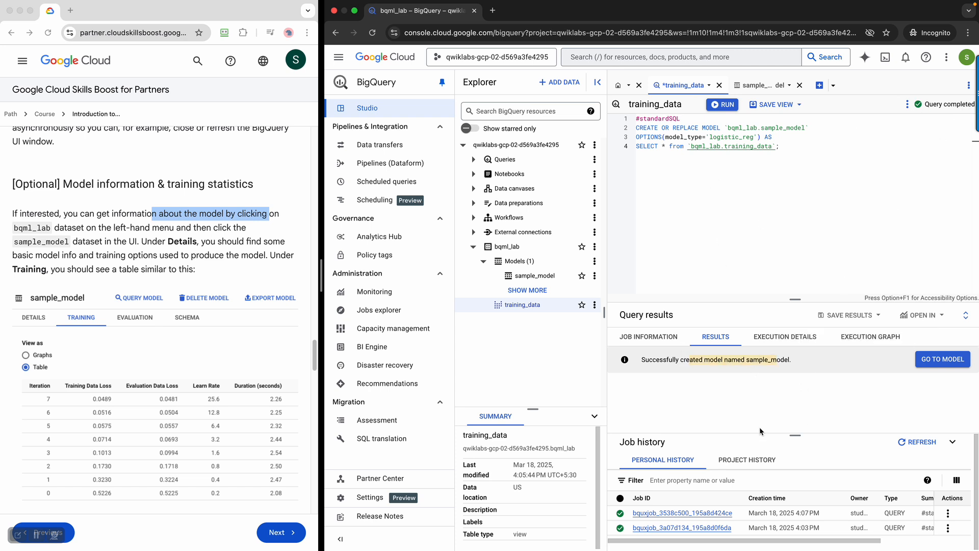
Step: Review the finished query's job information, including its duration, enlarging the results area and shrinking the job history
left_click(674, 337)
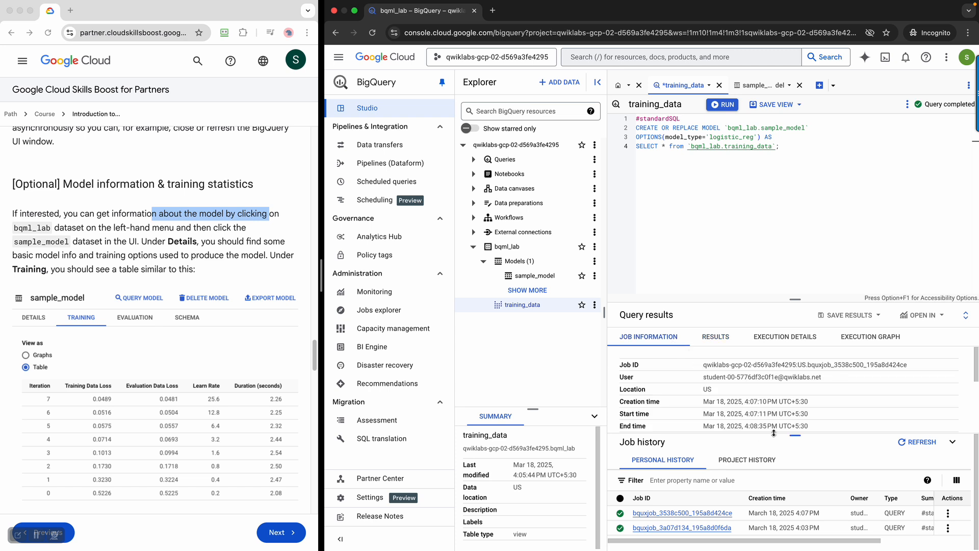
left_click_drag(797, 433, 795, 497)
left_click_drag(701, 437, 747, 441)
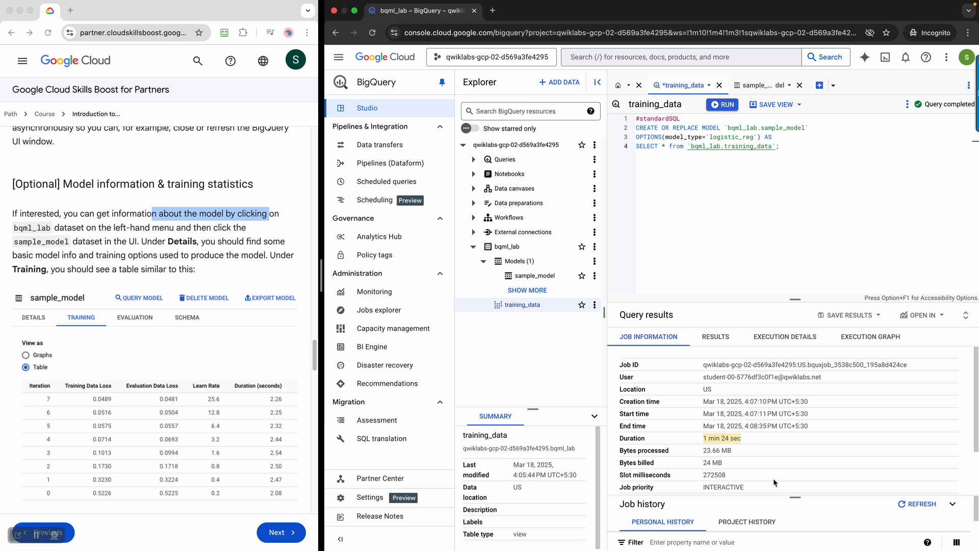
left_click_drag(796, 497, 796, 532)
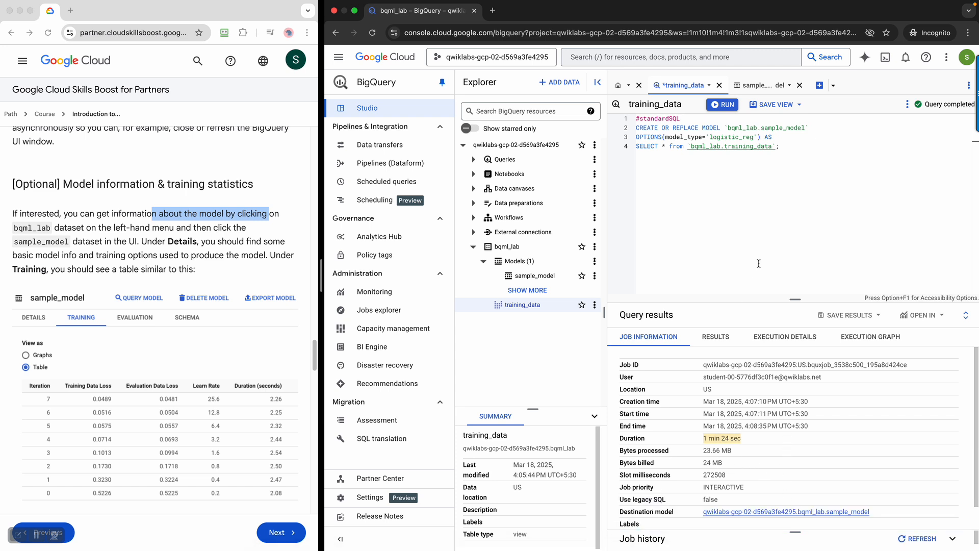
left_click_drag(795, 298, 795, 232)
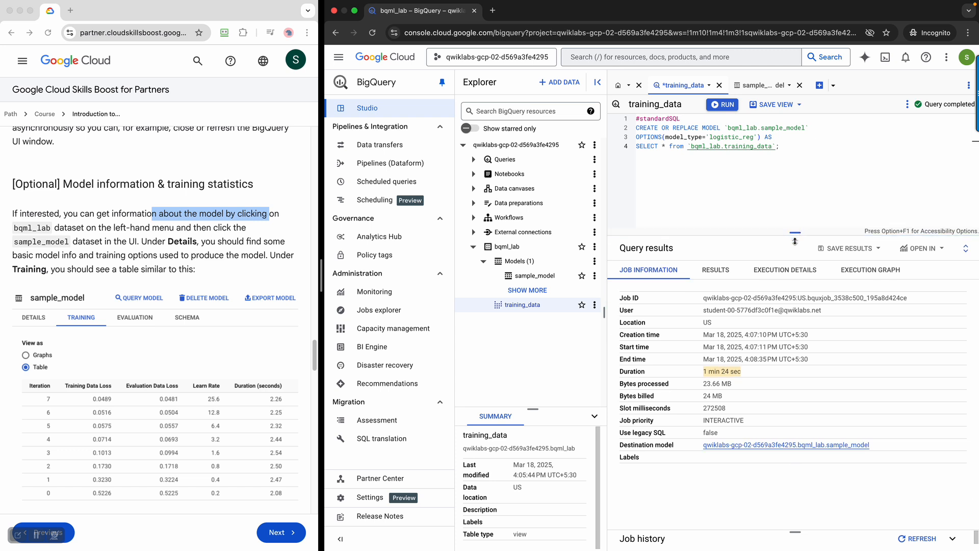
Step: Examine the model query's execution details, including training iterations and the loss, duration and learn rate charts
left_click(720, 271)
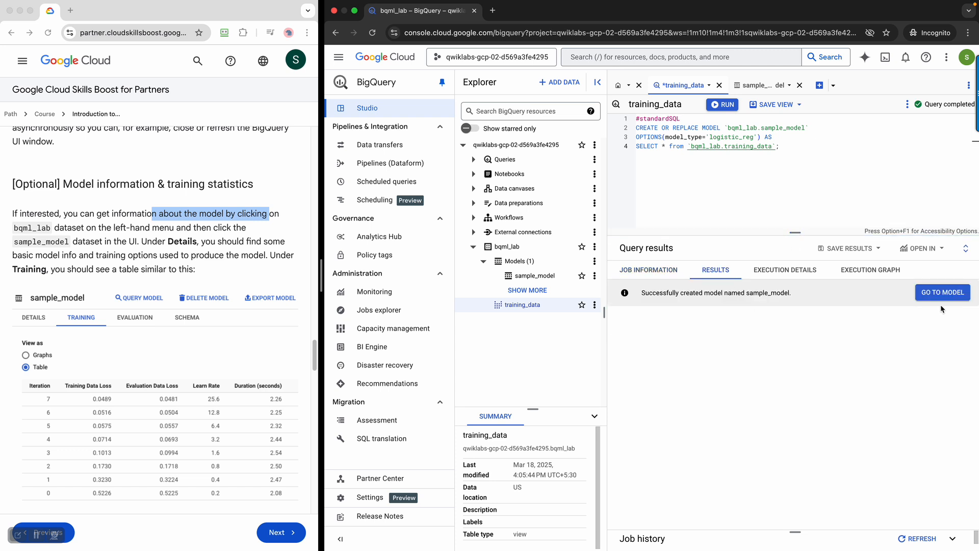
left_click(806, 274)
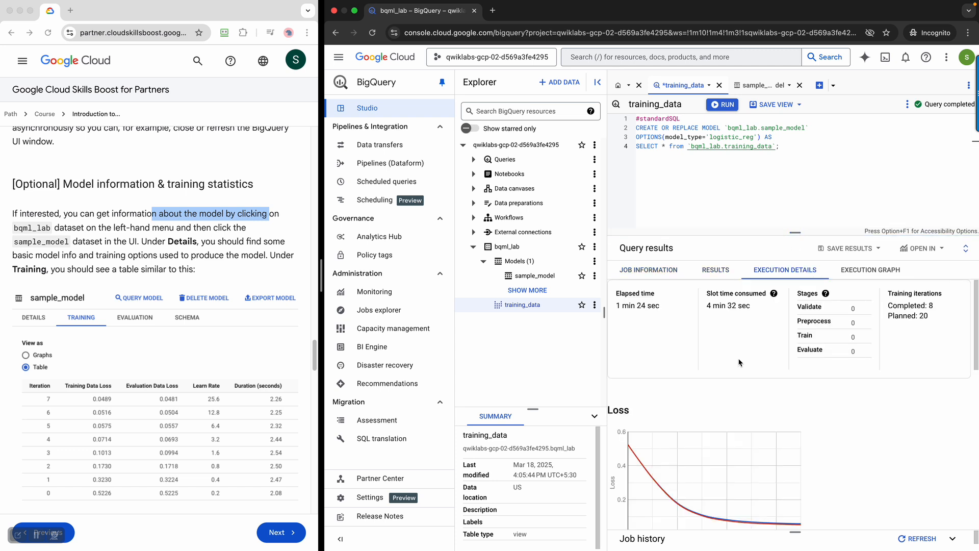
scroll(826, 382, "down", 5)
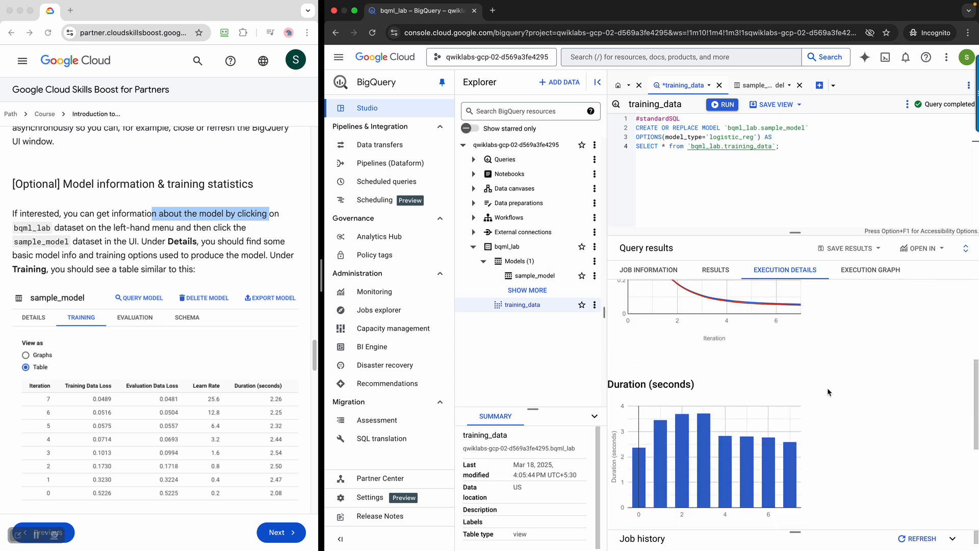
scroll(652, 346, "up", 5)
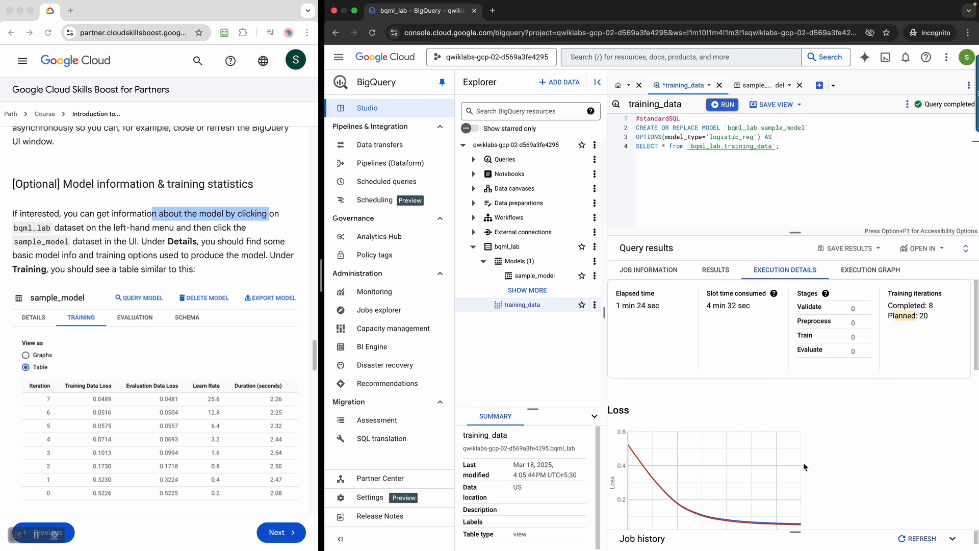
scroll(804, 467, "down", 5)
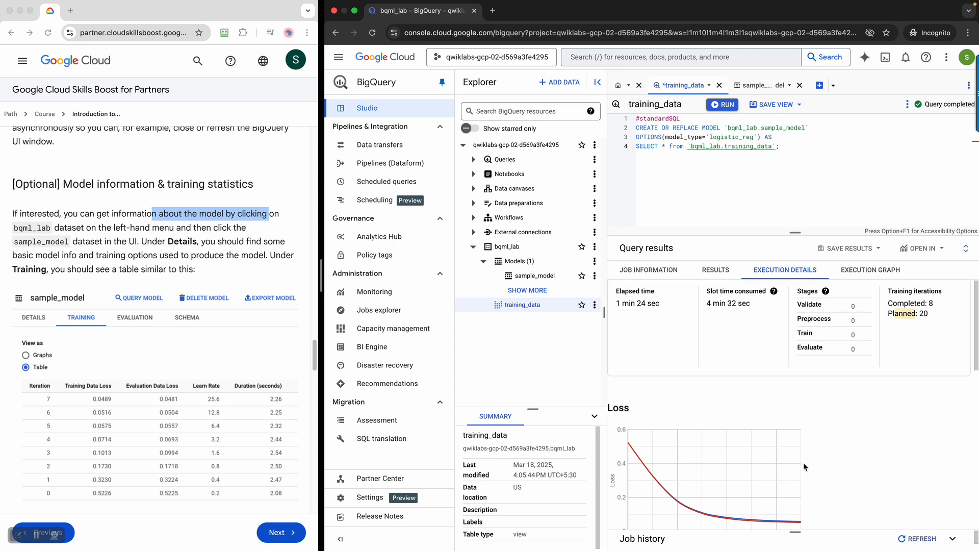
scroll(803, 467, "down", 3)
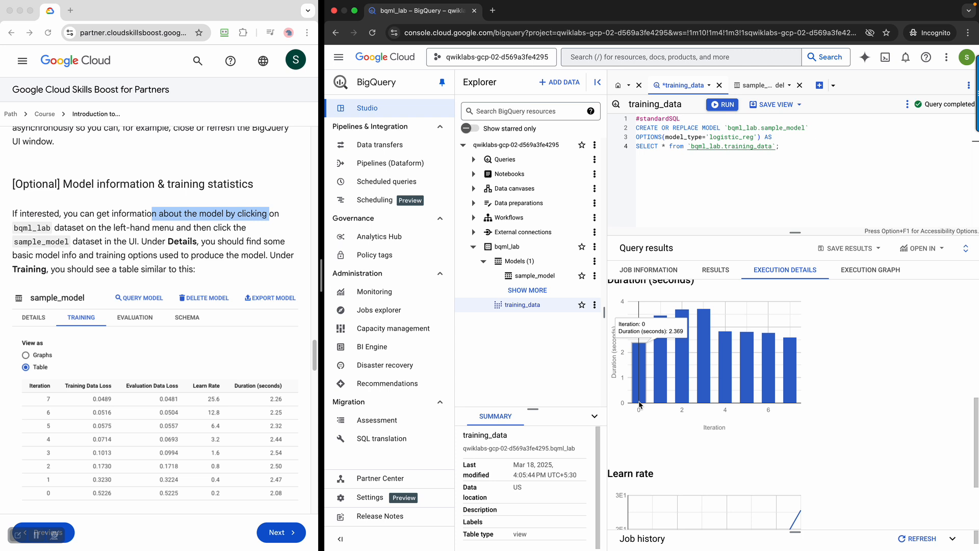
mouse_move(692, 353)
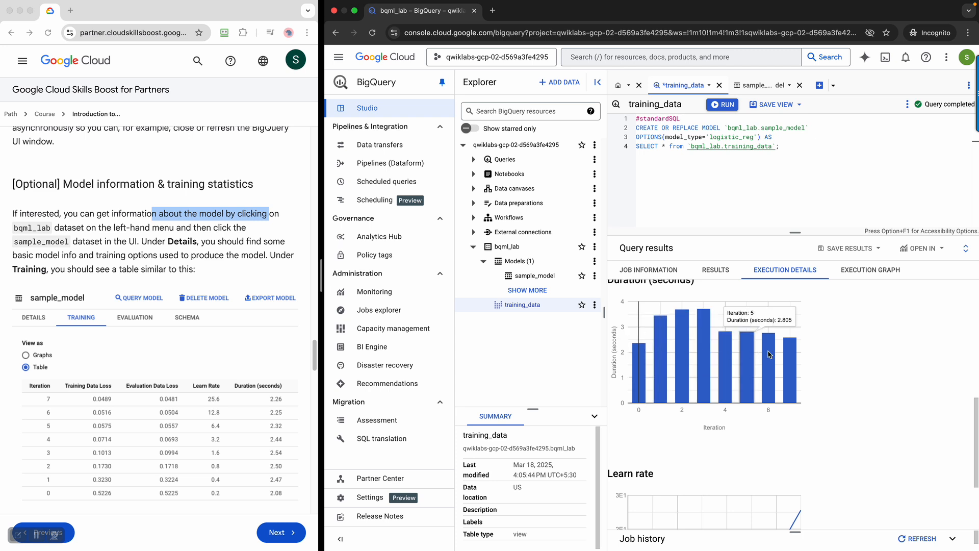
mouse_move(790, 354)
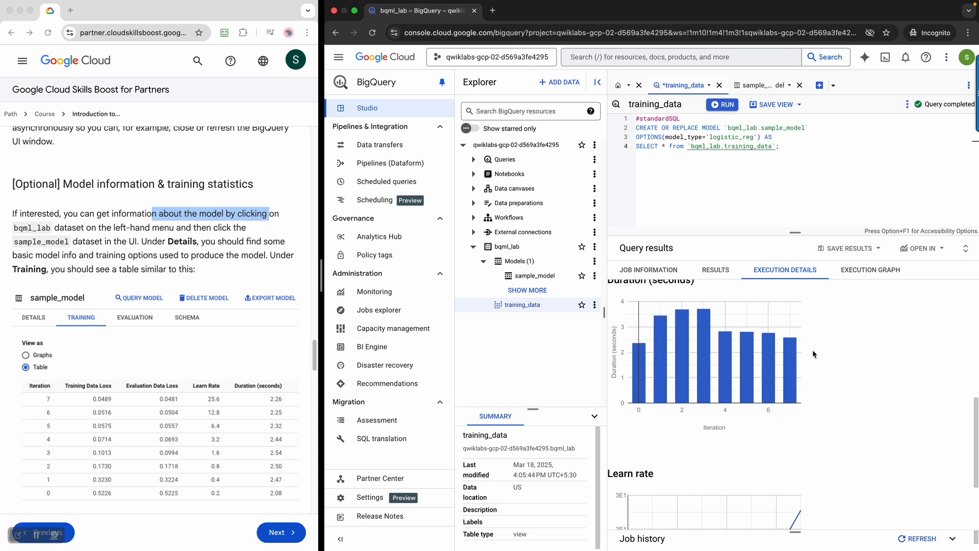
scroll(813, 354, "down", 5)
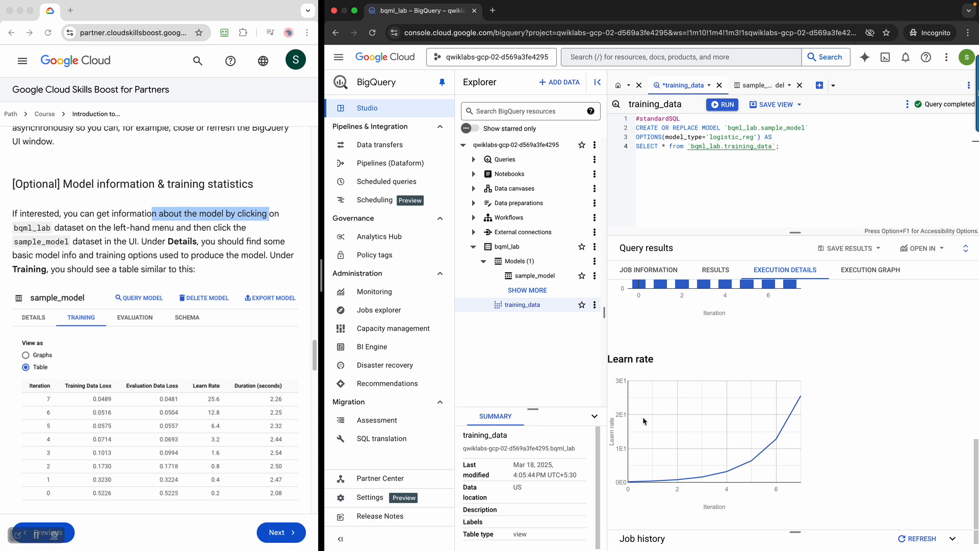
Step: Examine the model query's execution graph from the Preprocess stage through Train and Evaluate, and dismiss the error dialog
left_click(862, 281)
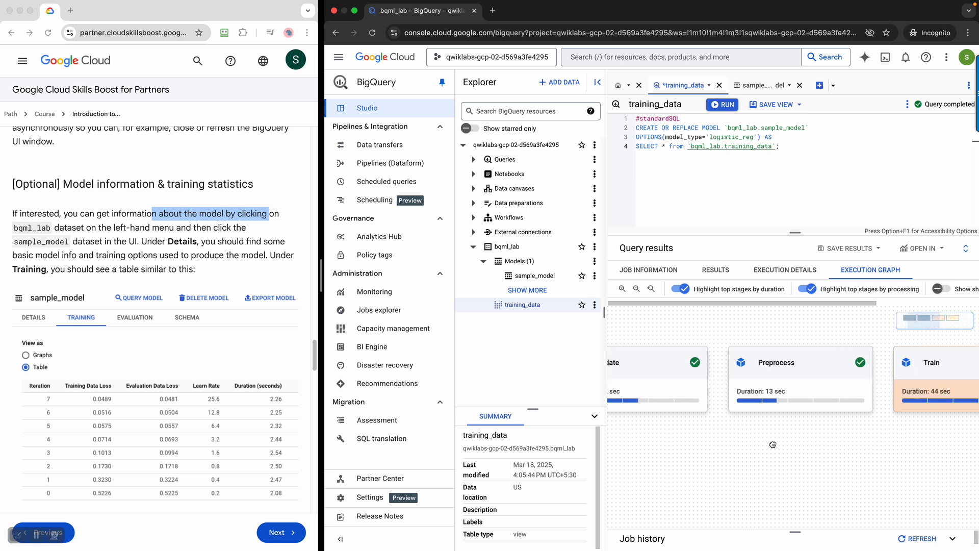
scroll(877, 443, "right", 3)
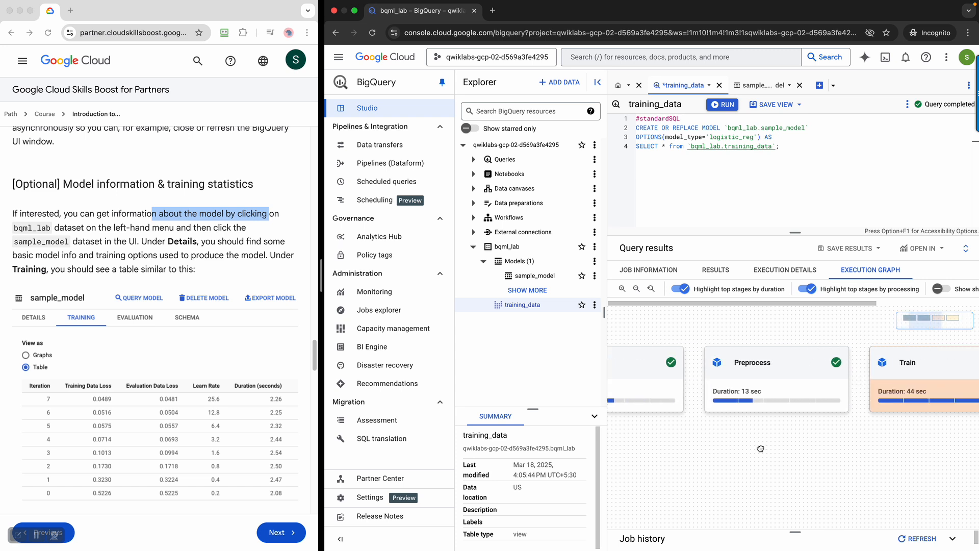
scroll(903, 437, "right", 5)
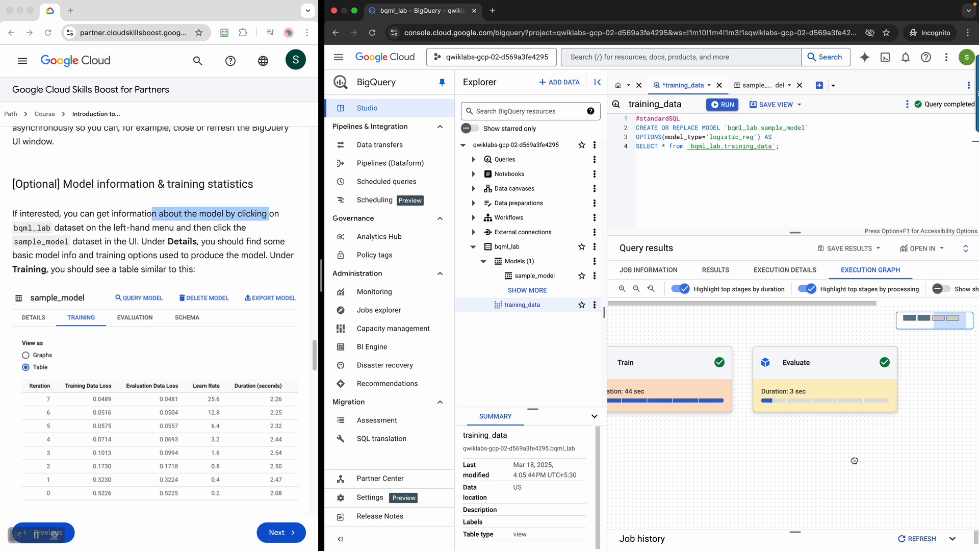
scroll(887, 459, "left", 3)
scroll(916, 455, "left", 3)
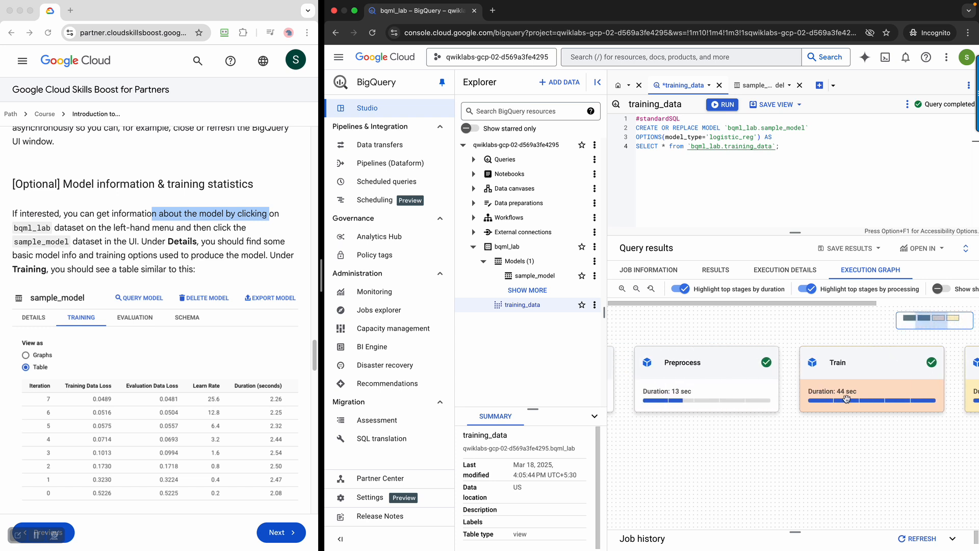
left_click(780, 105)
left_click(781, 124)
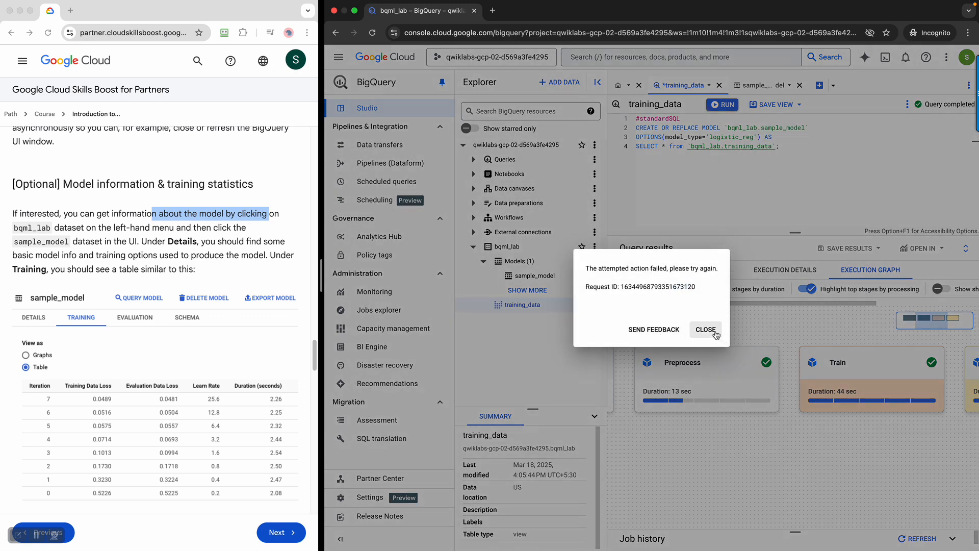
left_click(705, 330)
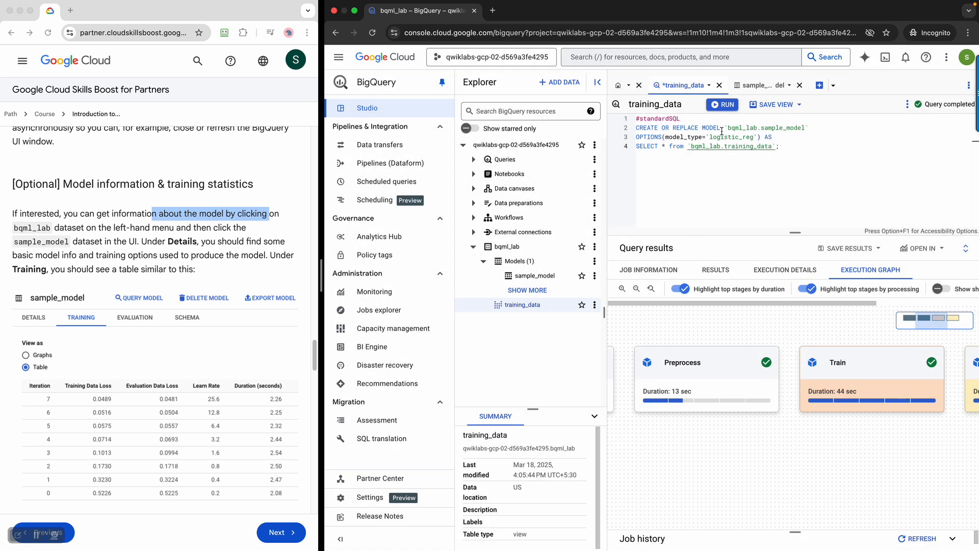
Step: Switch between the training_data query and sample_model, and review the model's details and training options
left_click(755, 93)
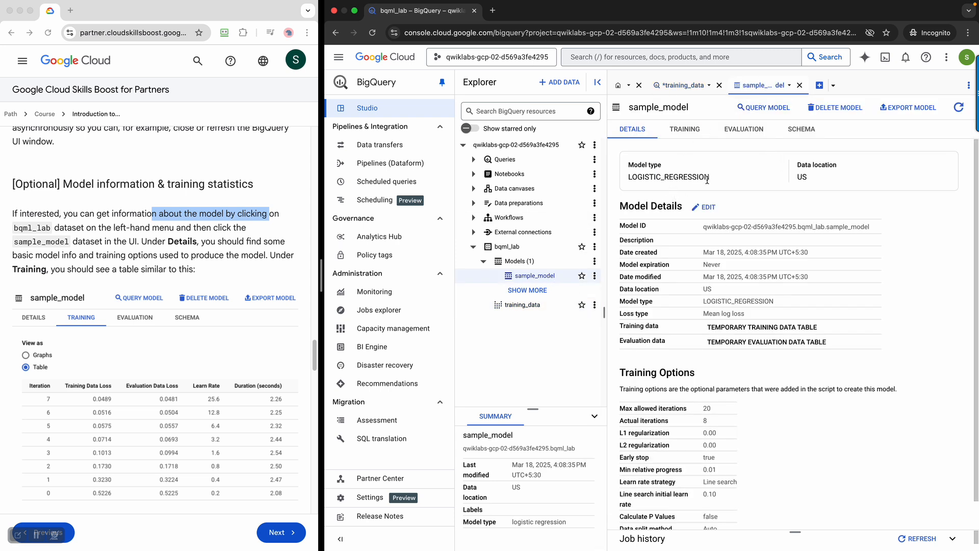
left_click(682, 85)
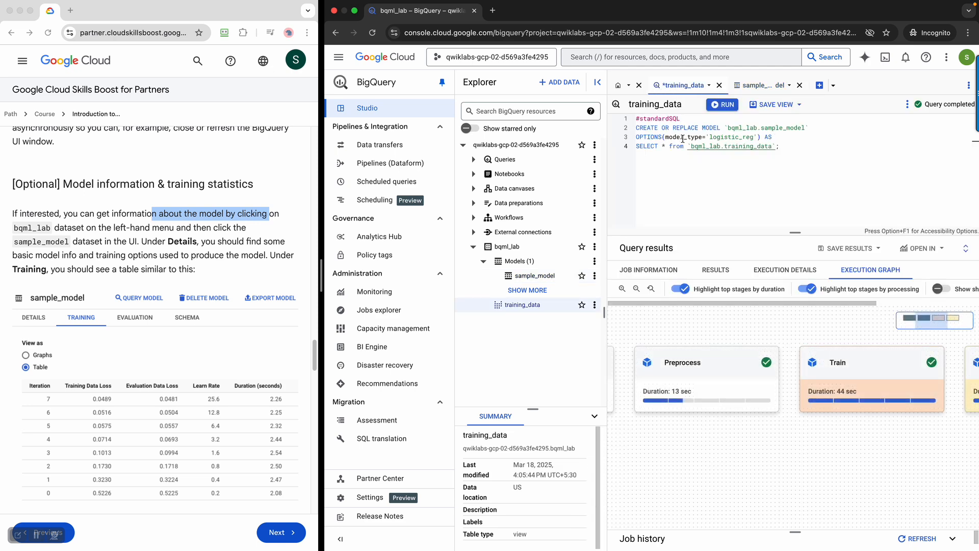
left_click(761, 85)
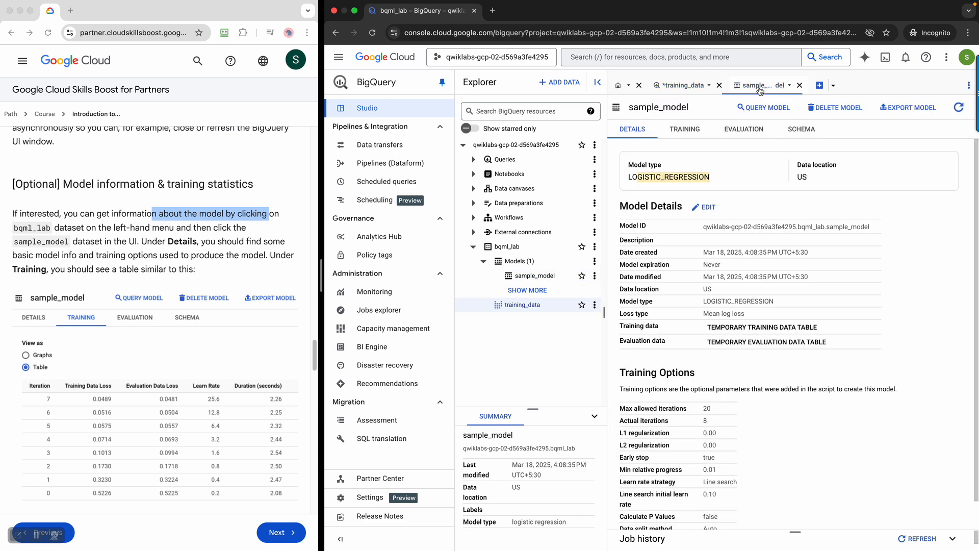
left_click(759, 184)
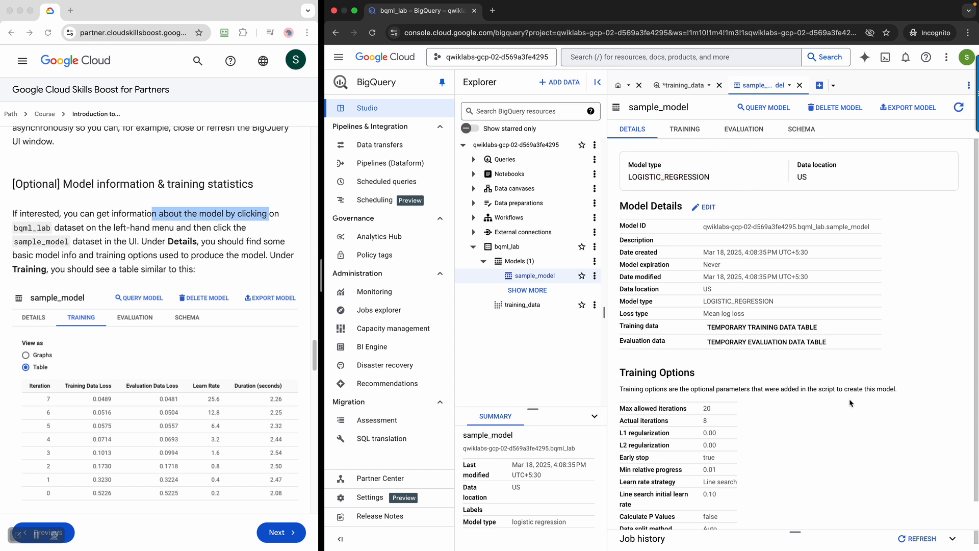
scroll(850, 403, "down", 1)
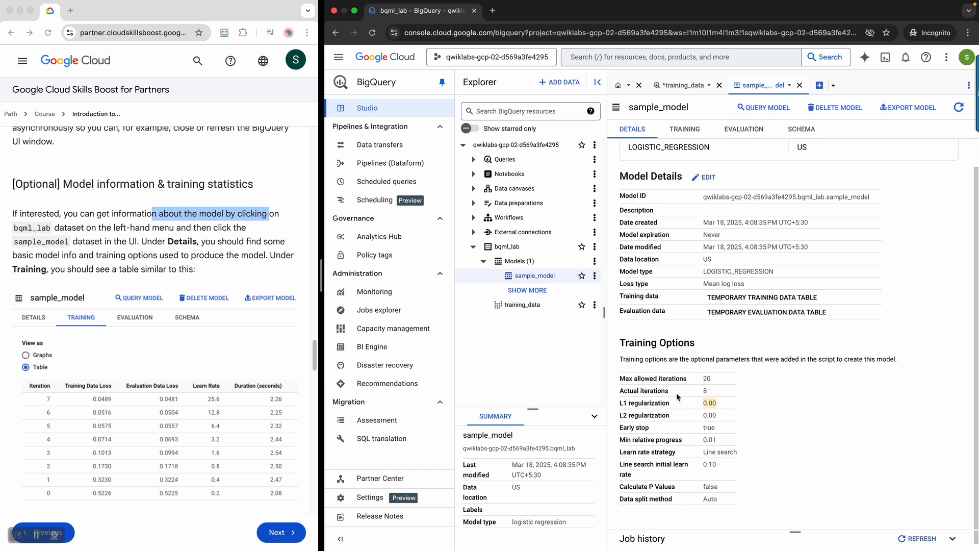
scroll(764, 403, "up", 1)
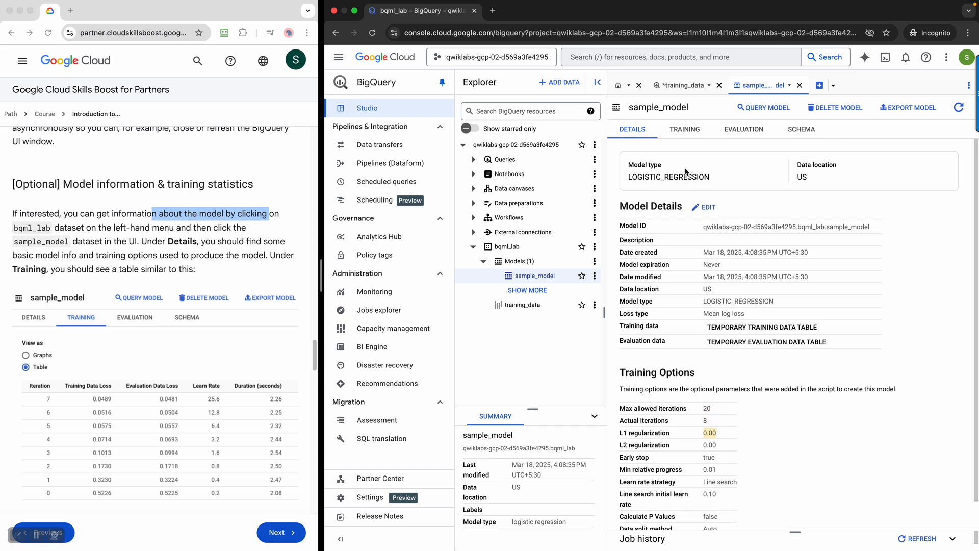
Step: Review sample_model's training statistics as graphs and as a table, leaving the table view selected
left_click(688, 133)
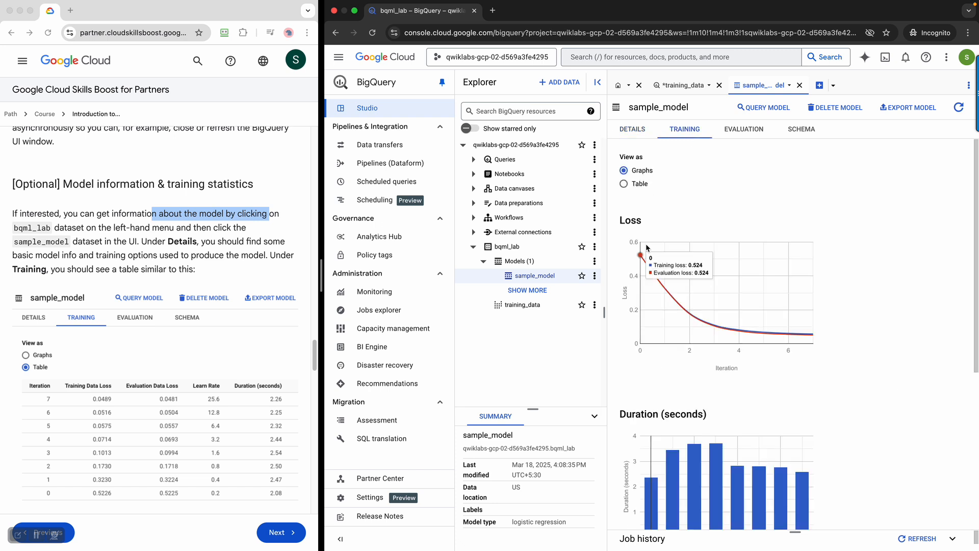
scroll(877, 405, "down", 1)
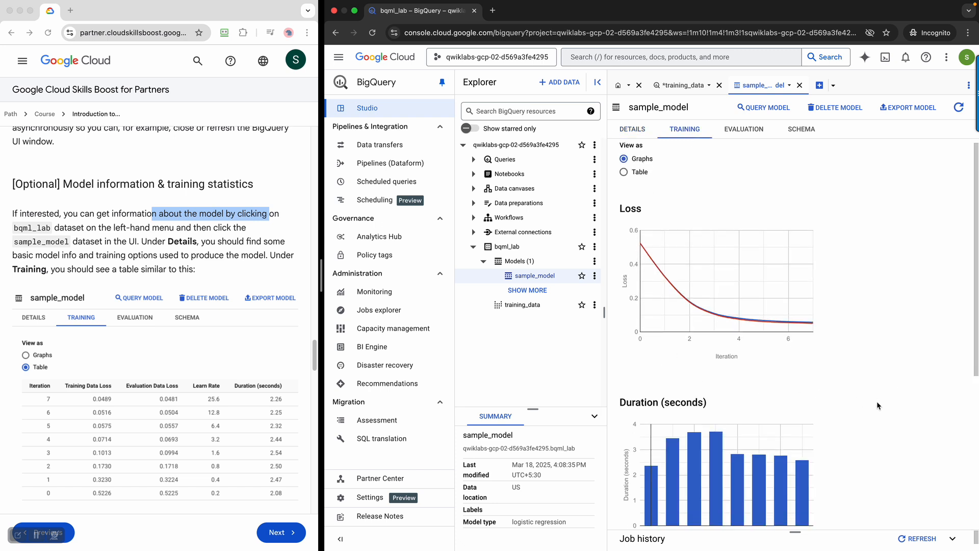
scroll(878, 405, "down", 5)
scroll(816, 331, "up", 5)
left_click(639, 186)
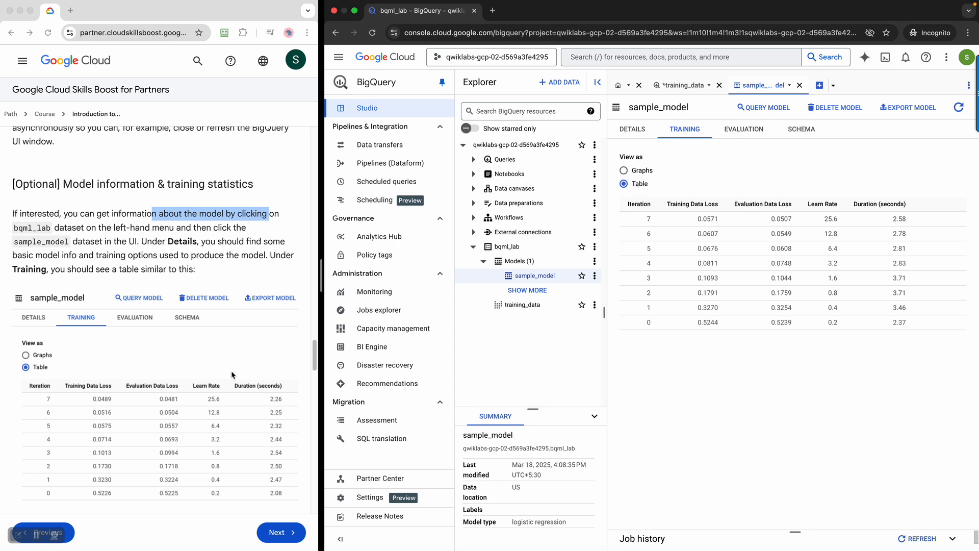
left_click(638, 172)
left_click(626, 184)
Step: Review sample_model's evaluation metrics, curves and confusion matrix with the Explorer collapsed, and view its schema of labels and features
left_click(751, 133)
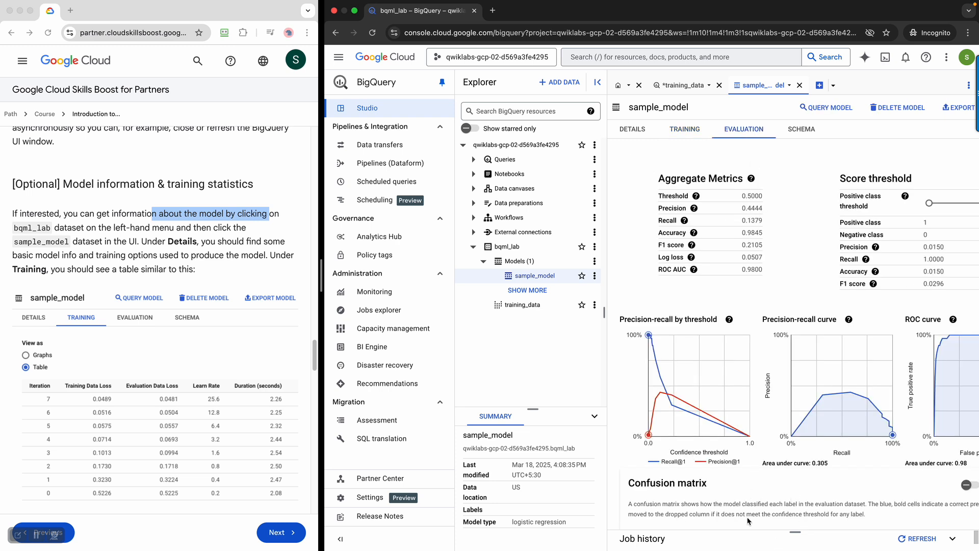
left_click(597, 82)
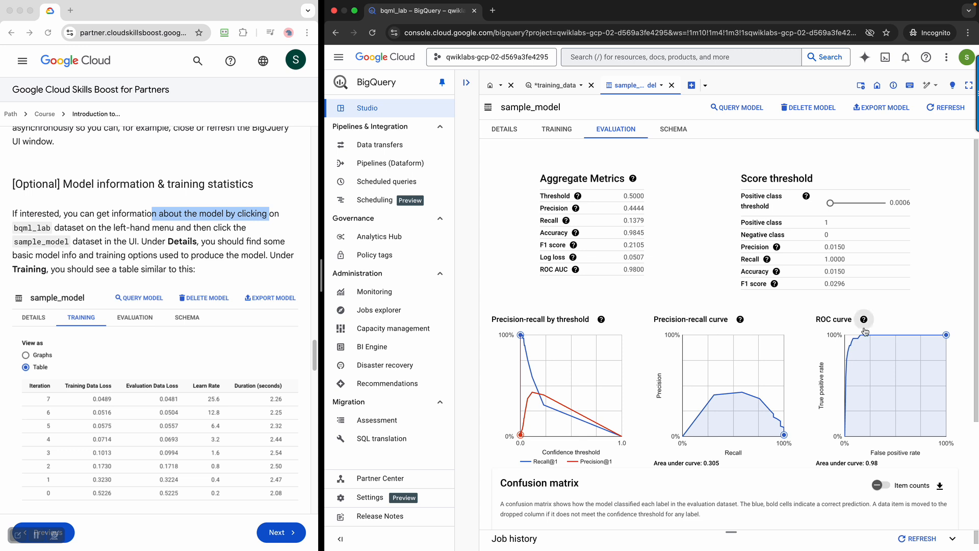
scroll(866, 327, "down", 3)
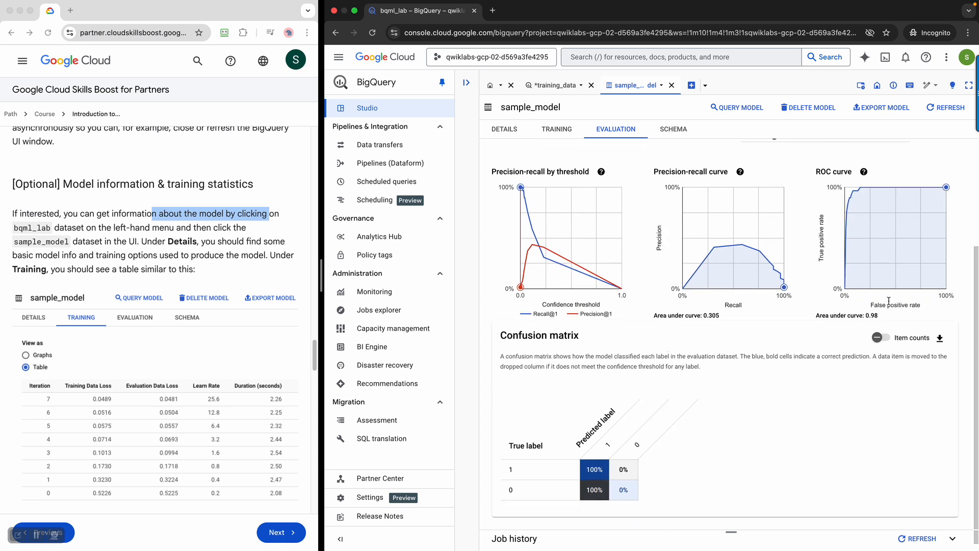
scroll(596, 366, "up", 3)
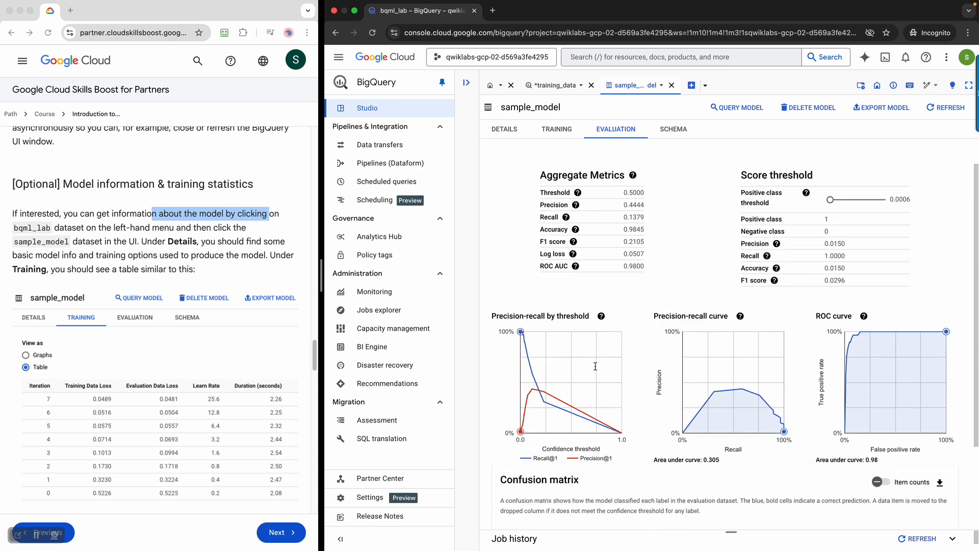
scroll(570, 375, "down", 3)
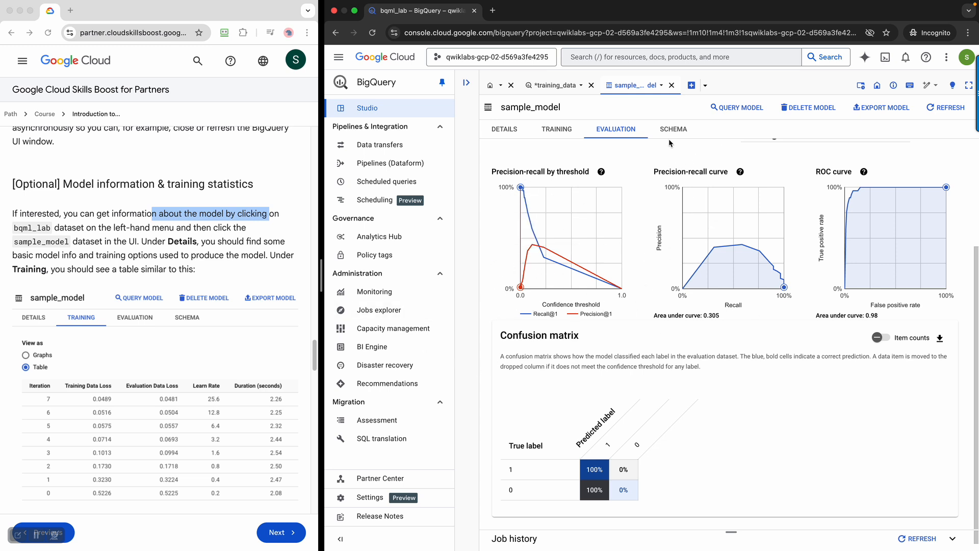
left_click(682, 127)
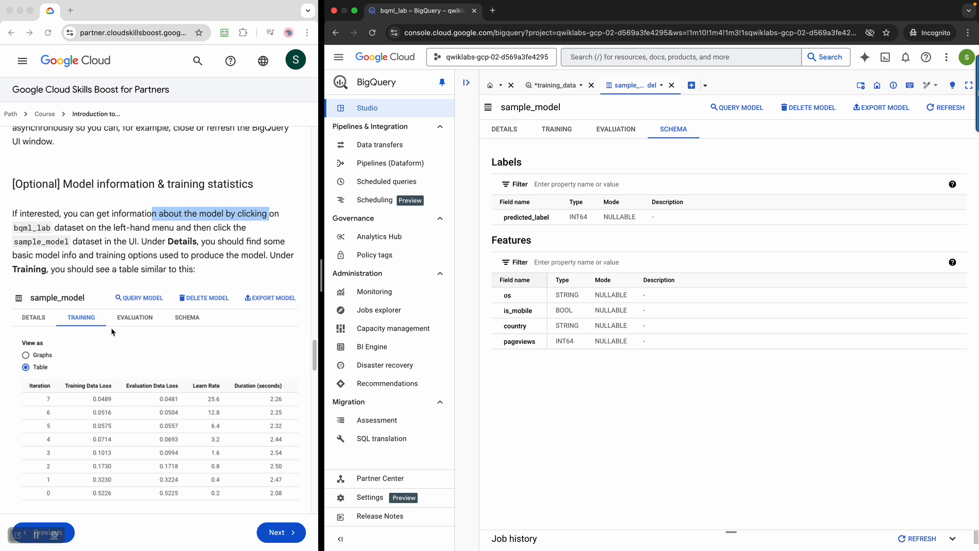
Step: Return to the training_data query and read the ml.EVALUATE query in the lab's Task 4 instructions
scroll(112, 332, "down", 5)
scroll(113, 332, "down", 2)
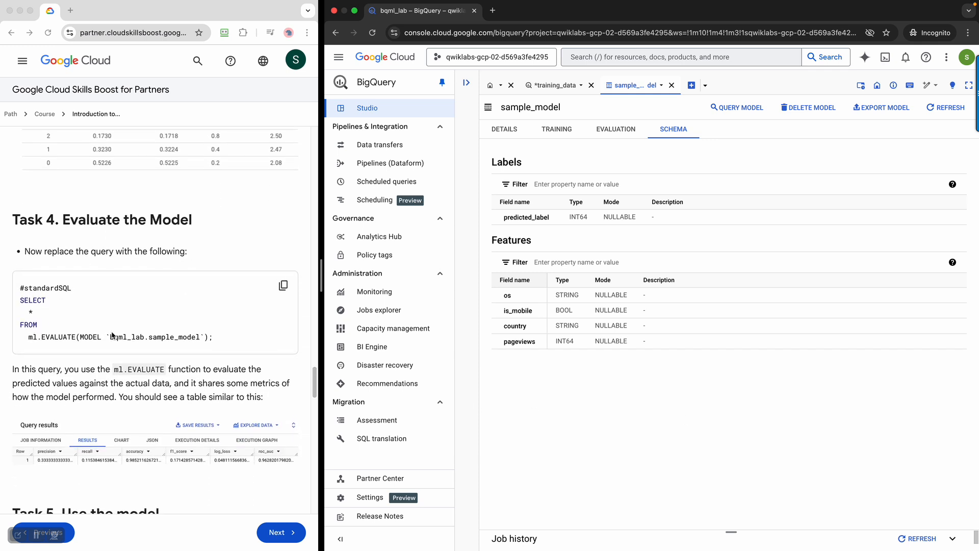
left_click(554, 86)
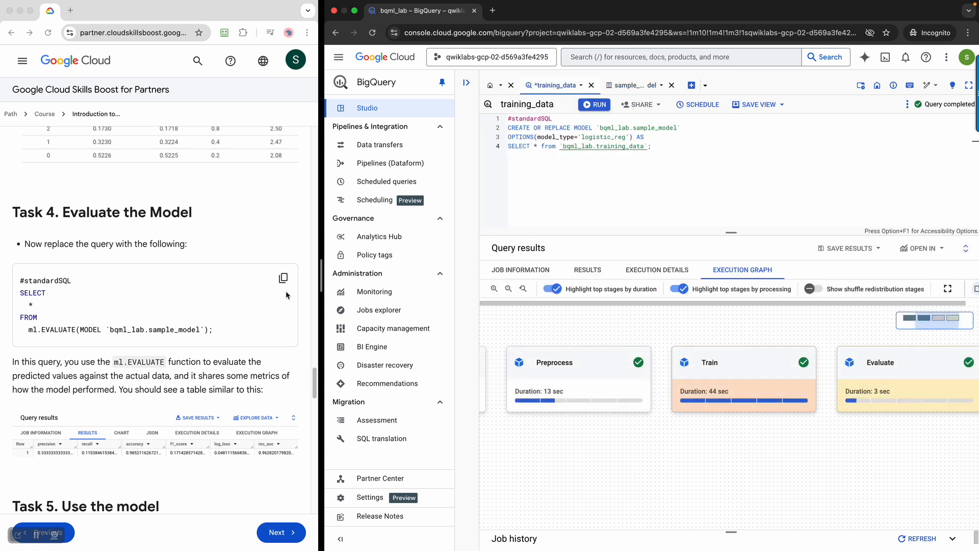
left_click(223, 295)
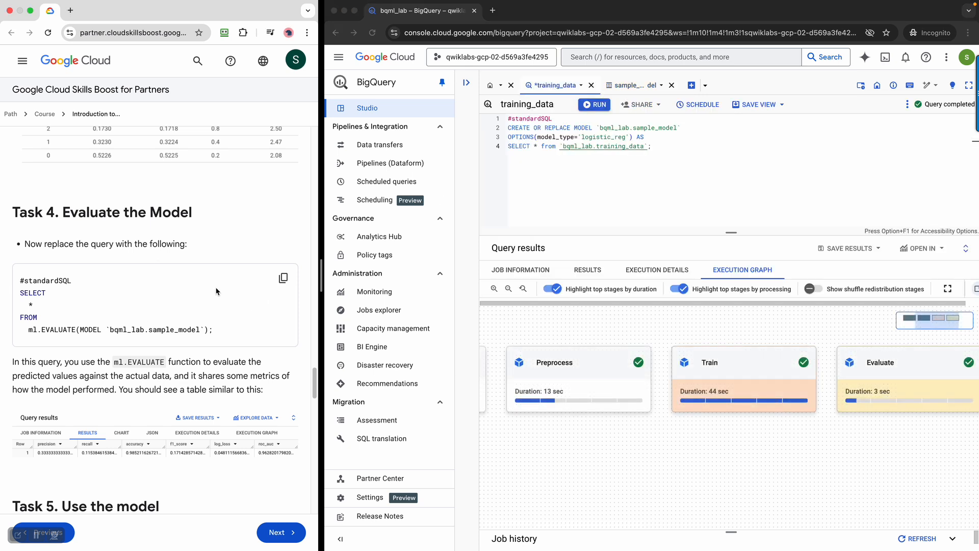
left_click_drag(21, 293, 201, 350)
left_click(159, 334)
left_click_drag(59, 331, 102, 329)
left_click(256, 325)
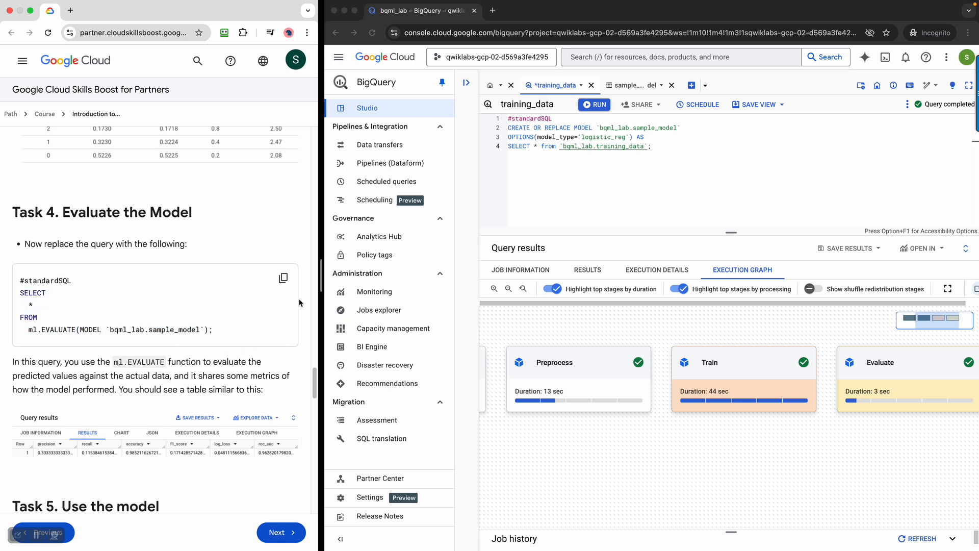
Step: Replace the whole training_data query with the lab's ml.EVALUATE query for bqml_lab.sample_model and run it
left_click(283, 277)
left_click(672, 174)
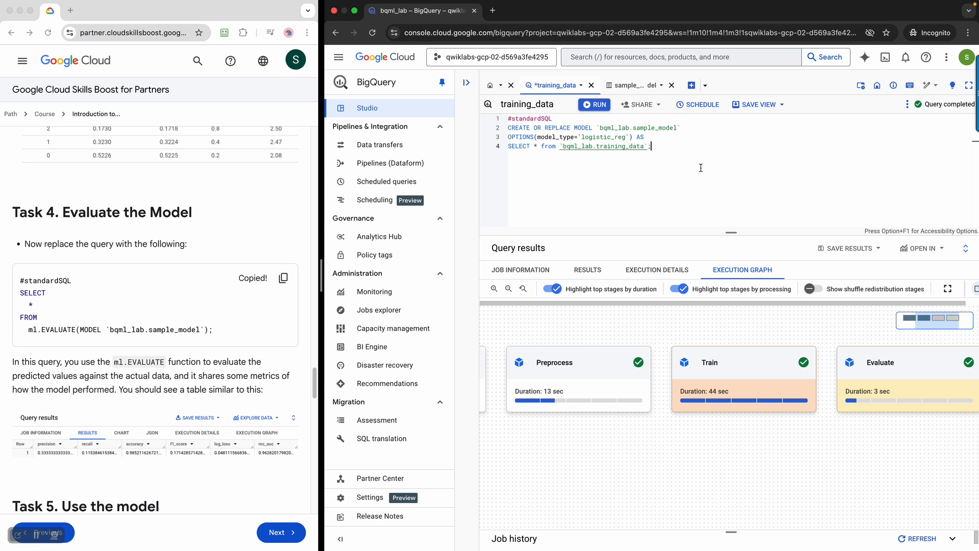
key("super+a")
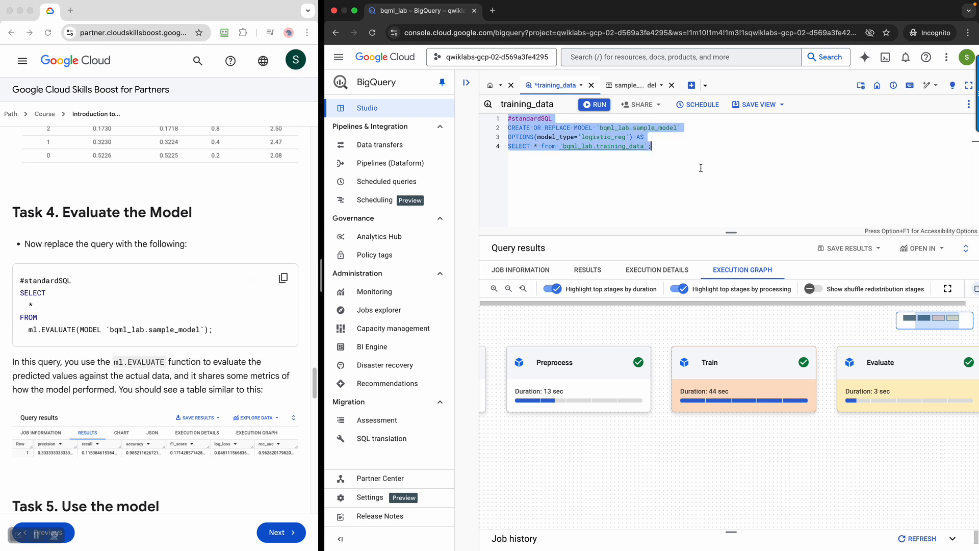
key("super+v")
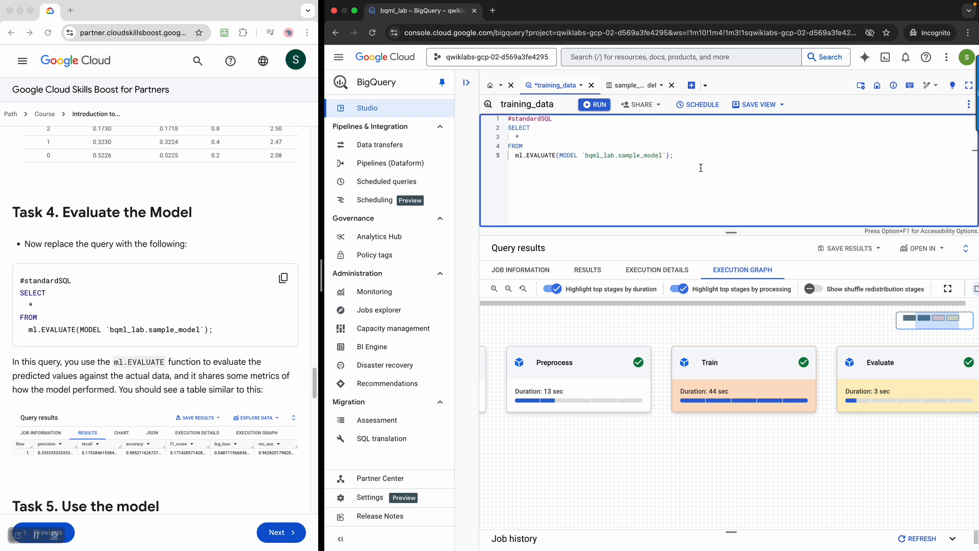
scroll(225, 363, "down", 1)
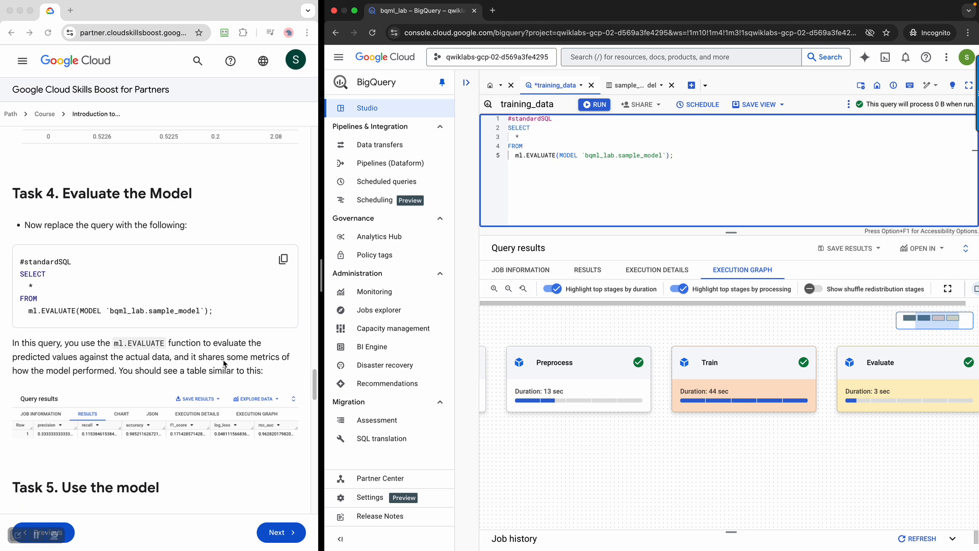
scroll(222, 359, "down", 4)
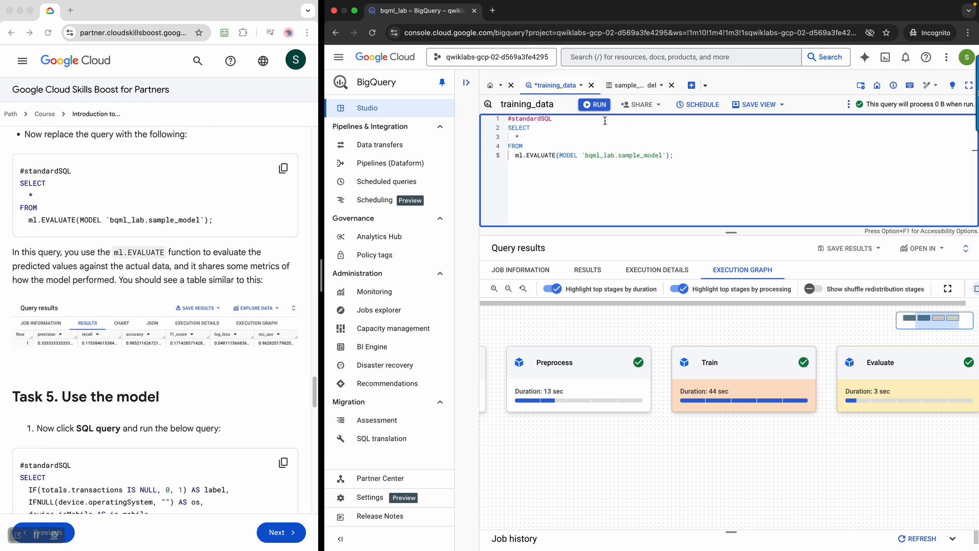
left_click(593, 105)
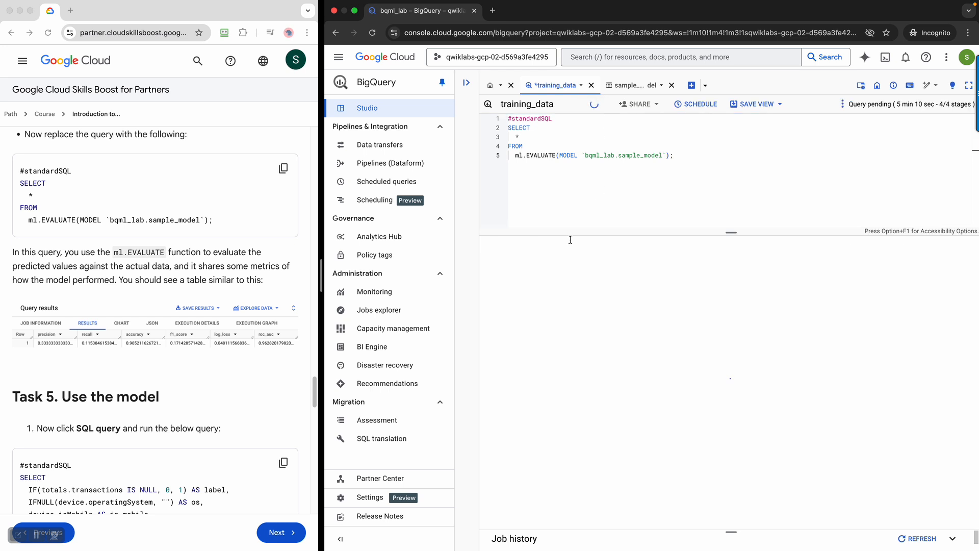
Step: Compare the evaluation results with the lab's sample table and read the start of Task 5's query instructions
scroll(172, 295, "up", 1)
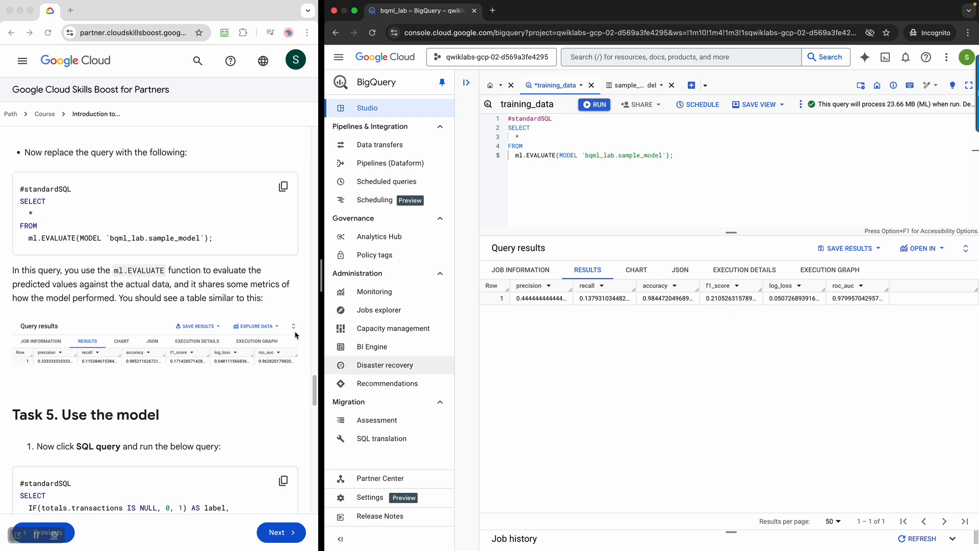
scroll(251, 414, "down", 1)
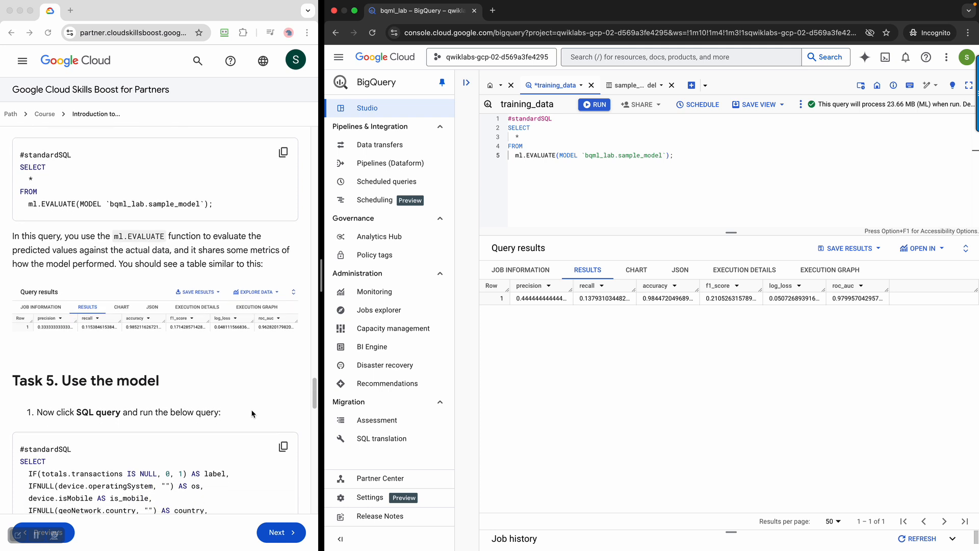
scroll(247, 409, "down", 3)
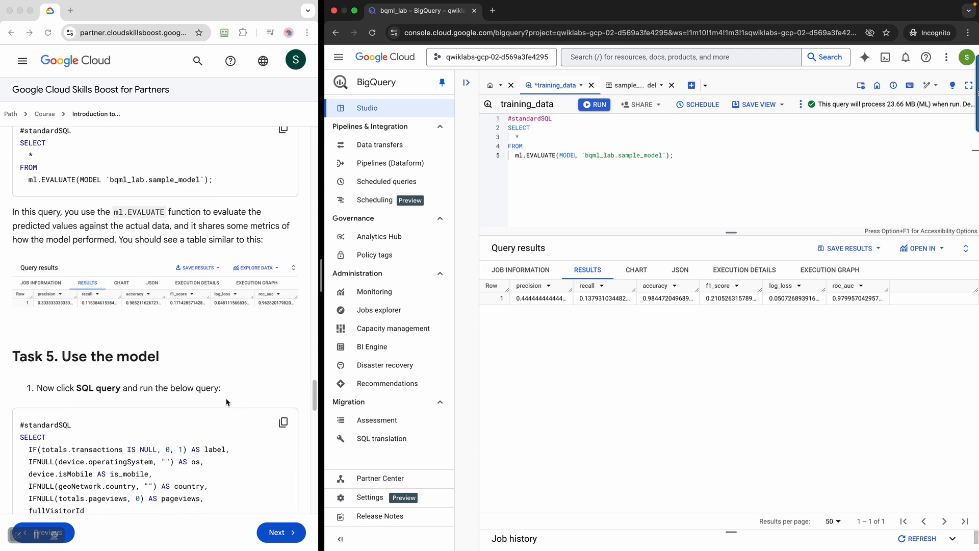
scroll(225, 402, "down", 2)
scroll(225, 401, "up", 4)
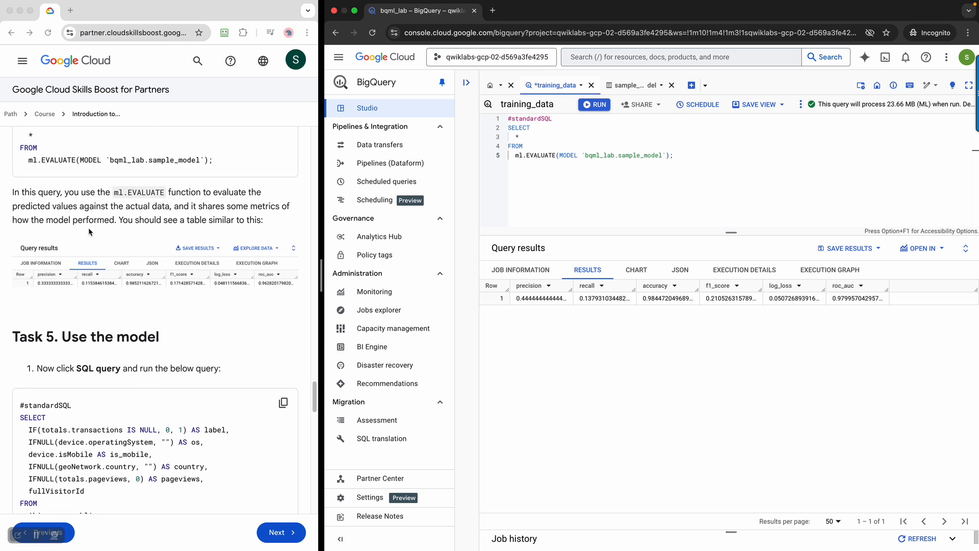
Step: Read the lab's explanation of the ml.EVALUATE results and copy the Task 5 query covering 20170701 to 20170801
left_click(63, 212)
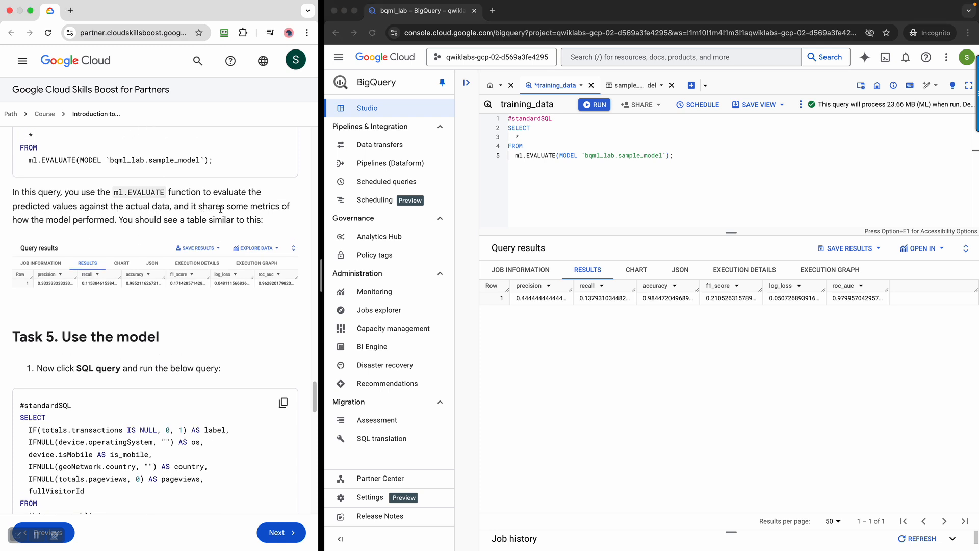
left_click_drag(220, 209, 270, 211)
left_click_drag(34, 215, 105, 219)
left_click_drag(166, 219, 248, 220)
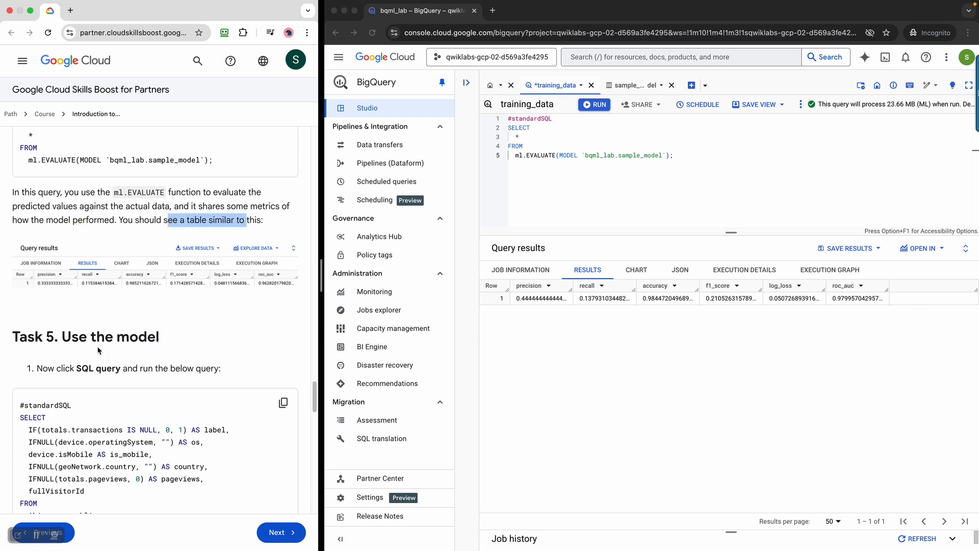
scroll(102, 336, "down", 5)
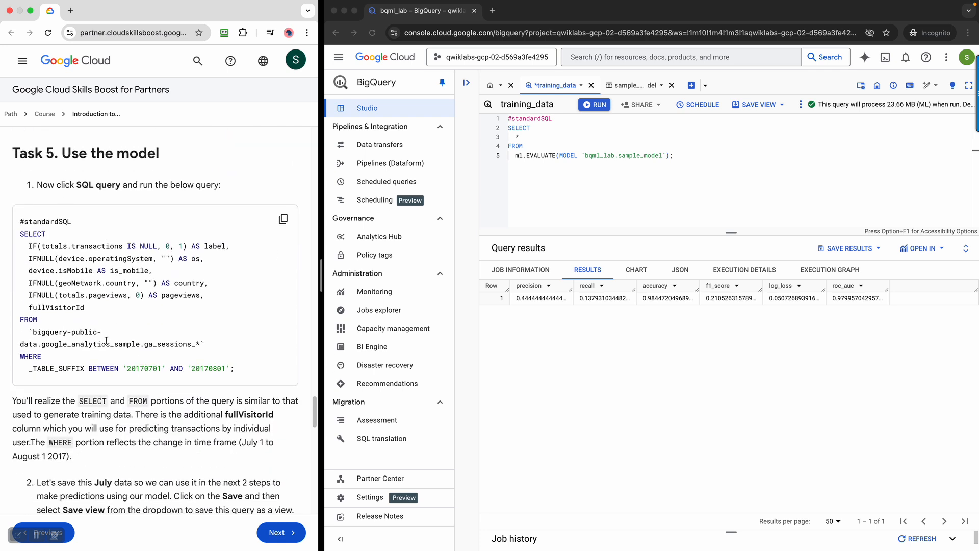
scroll(107, 340, "down", 1)
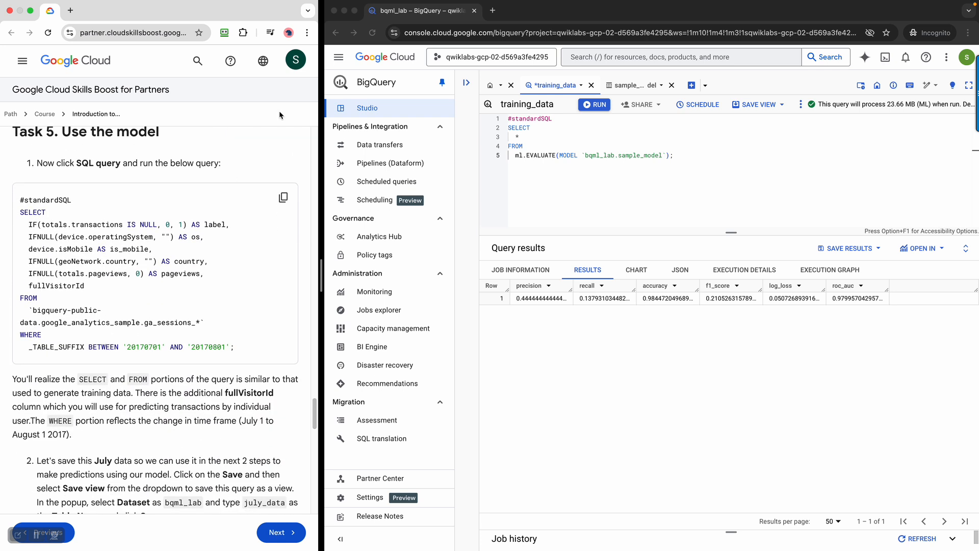
left_click(285, 201)
Step: Try replacing the training_data query with the copied Task 5 query and reread the lab's instructions for it
left_click(470, 89)
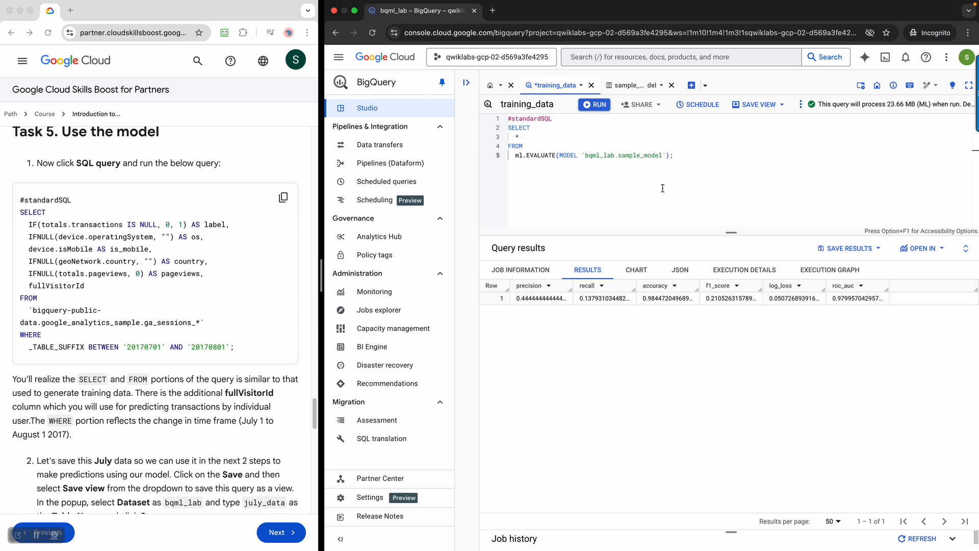
key("super+a")
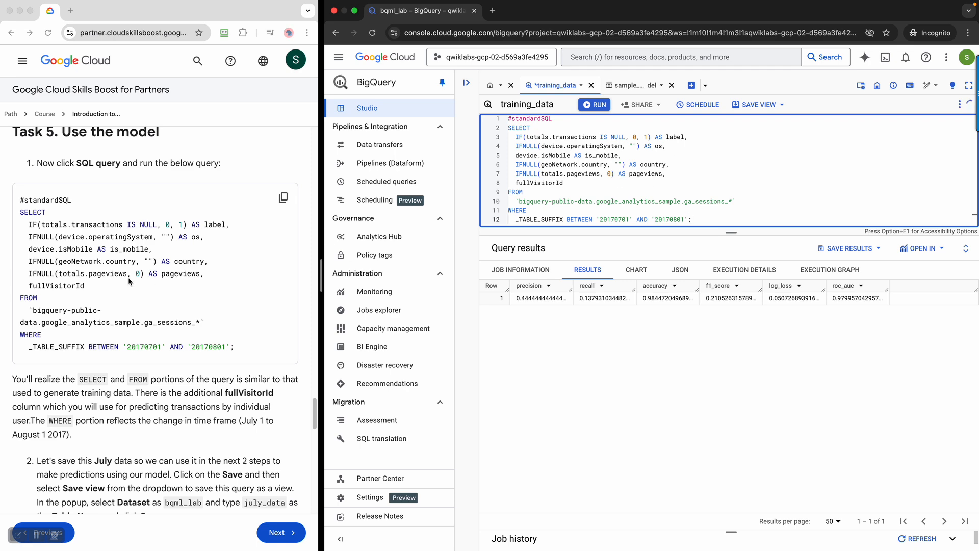
scroll(129, 279, "down", 5)
scroll(129, 278, "down", 2)
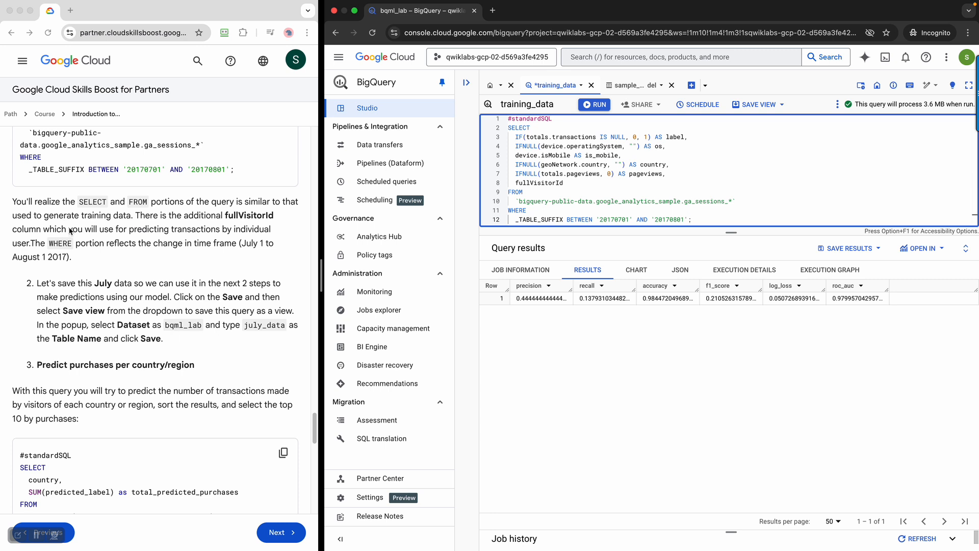
scroll(164, 286, "up", 3)
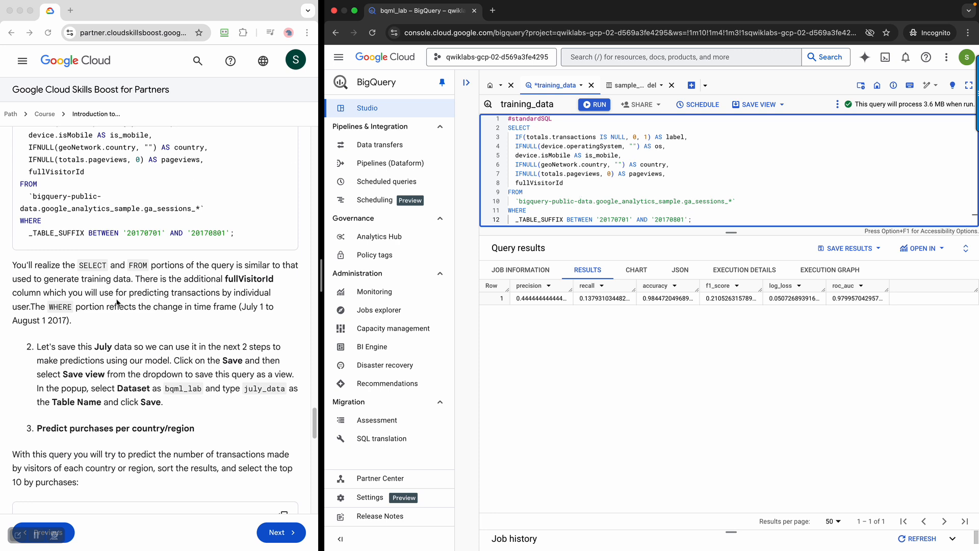
scroll(154, 280, "up", 3)
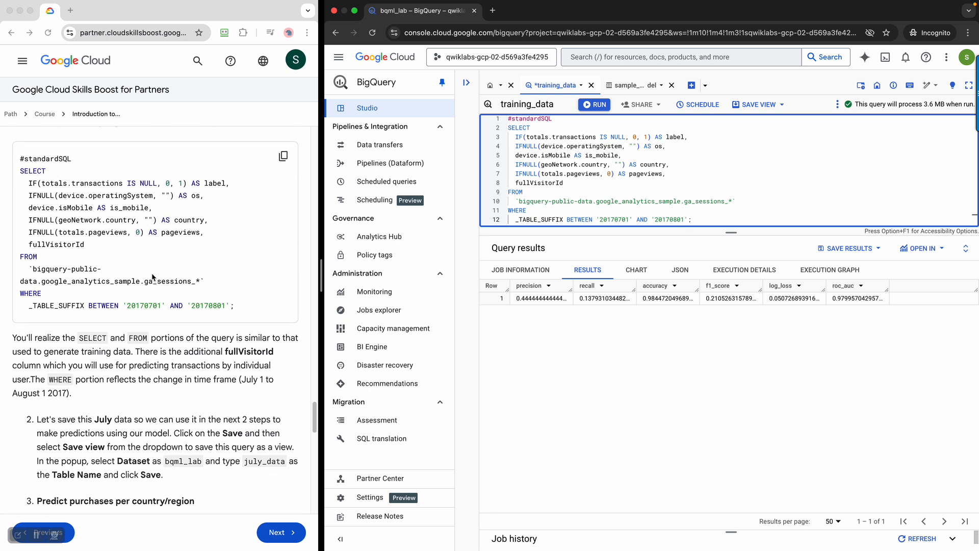
scroll(152, 277, "up", 2)
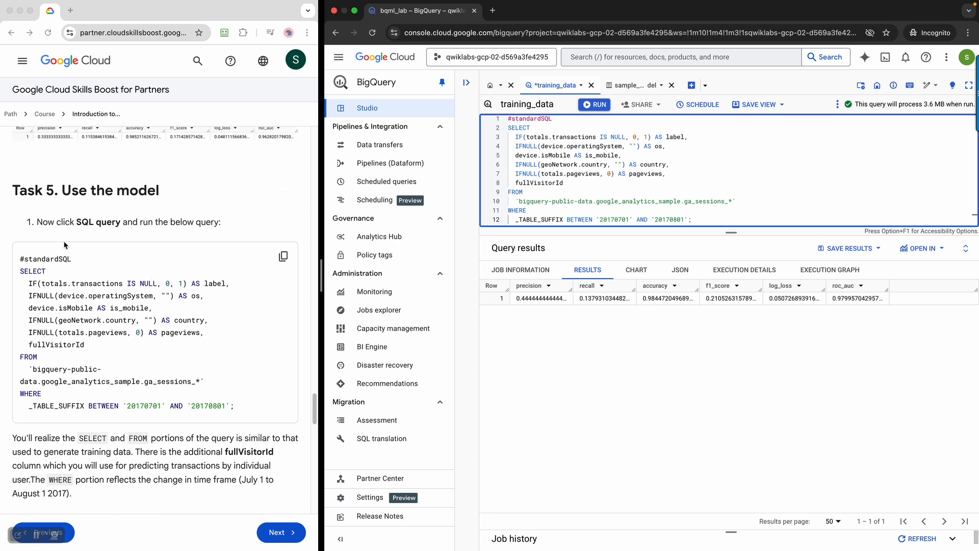
left_click(43, 228)
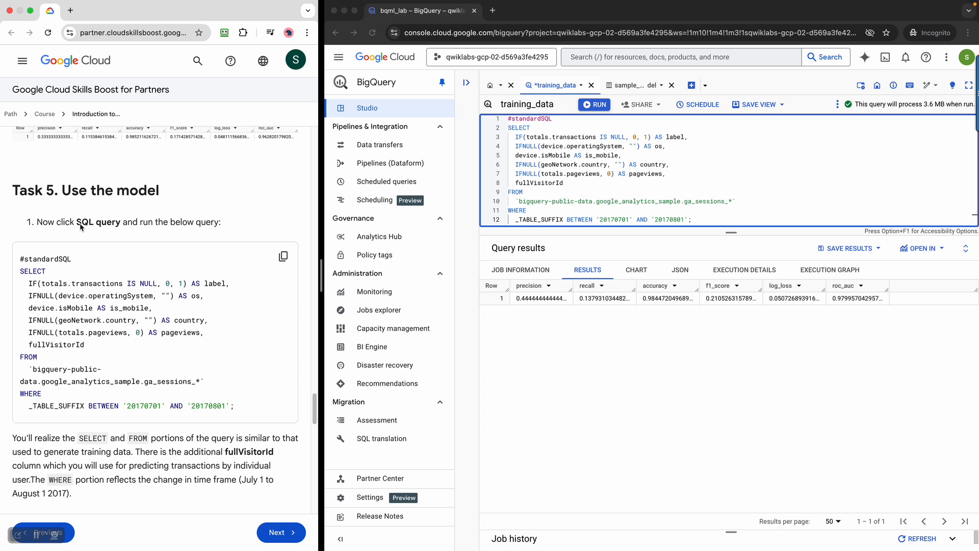
Step: Create a blank SQL query and undo the replacement in the training_data query to restore its ml.EVALUATE statement
left_click(692, 91)
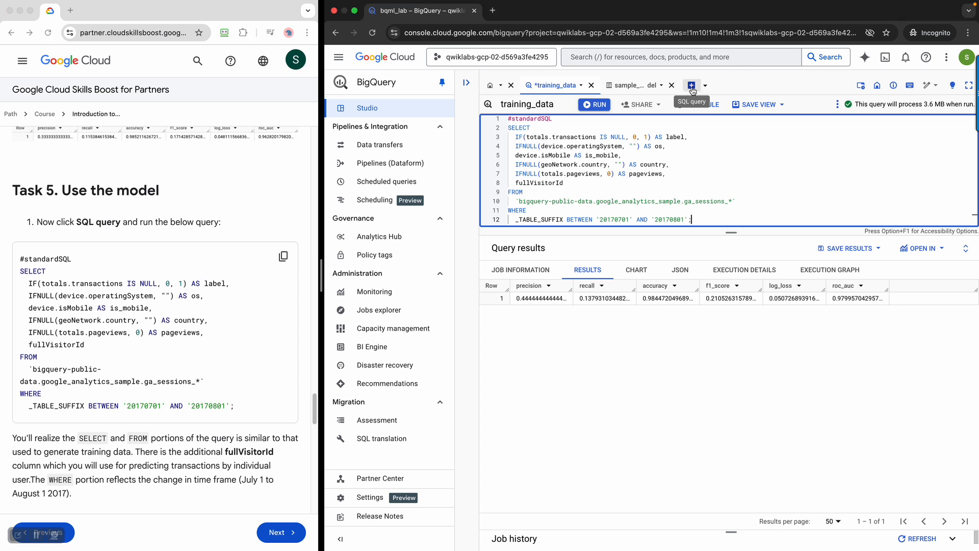
left_click(692, 86)
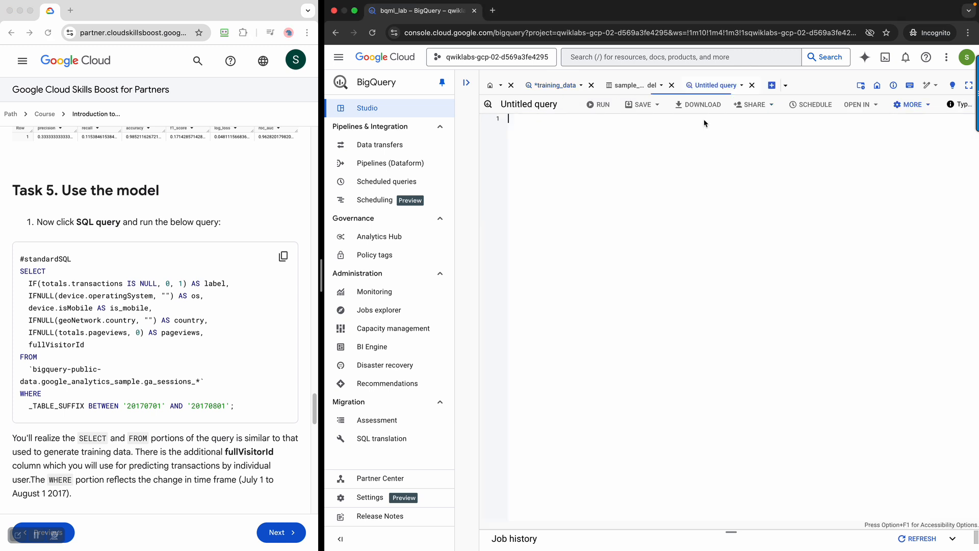
left_click(541, 86)
left_click(707, 153)
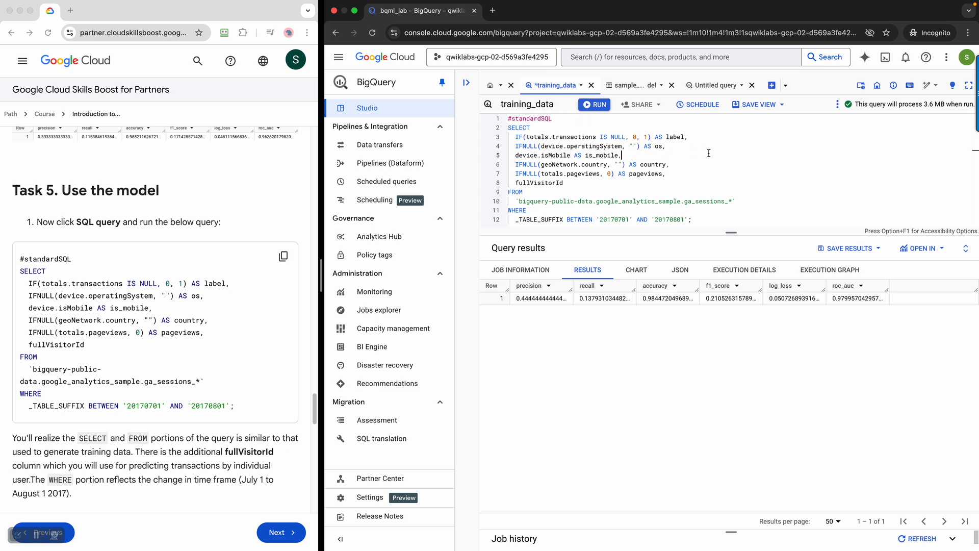
key("super+z")
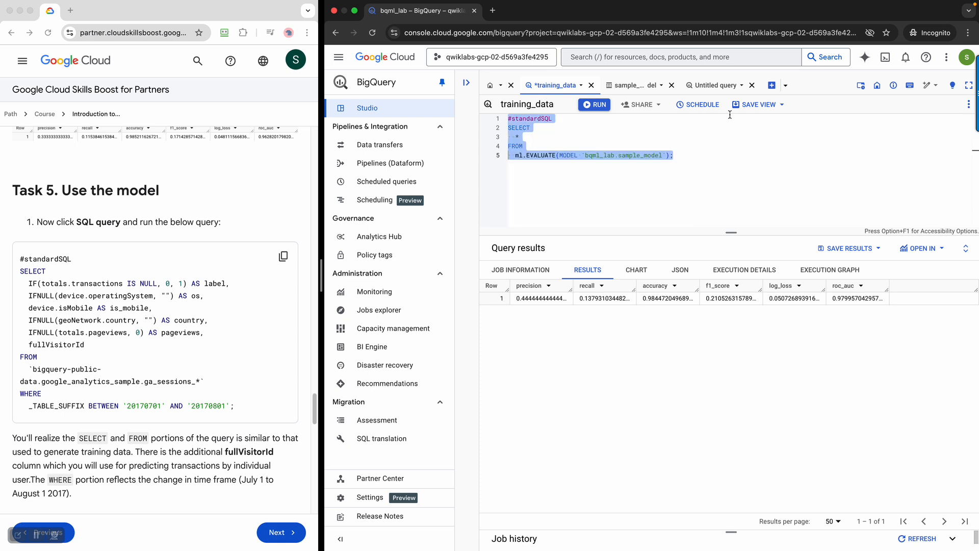
Step: Paste the copied Task 5 query into the untitled query and read the lab's notes on fullVisitorId and saving the July data
left_click(706, 84)
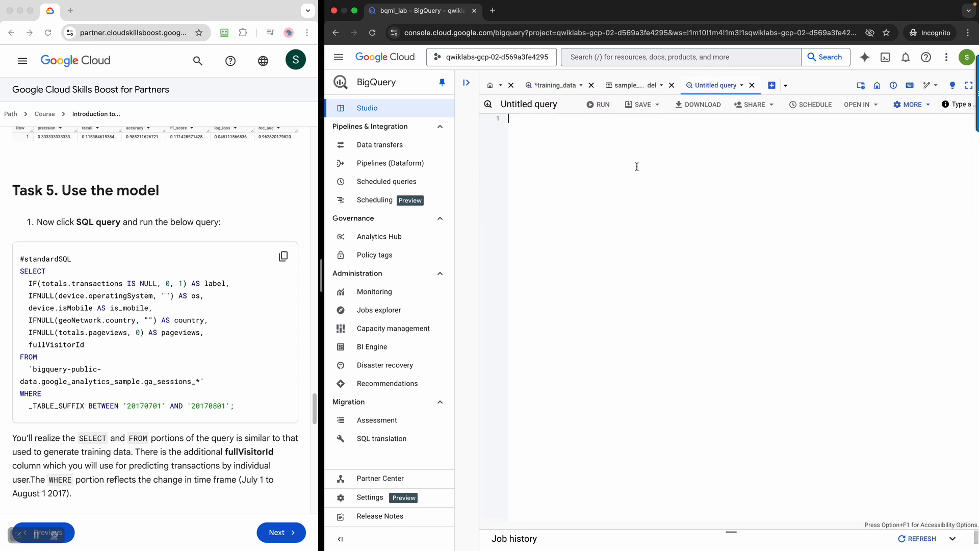
key("super+v")
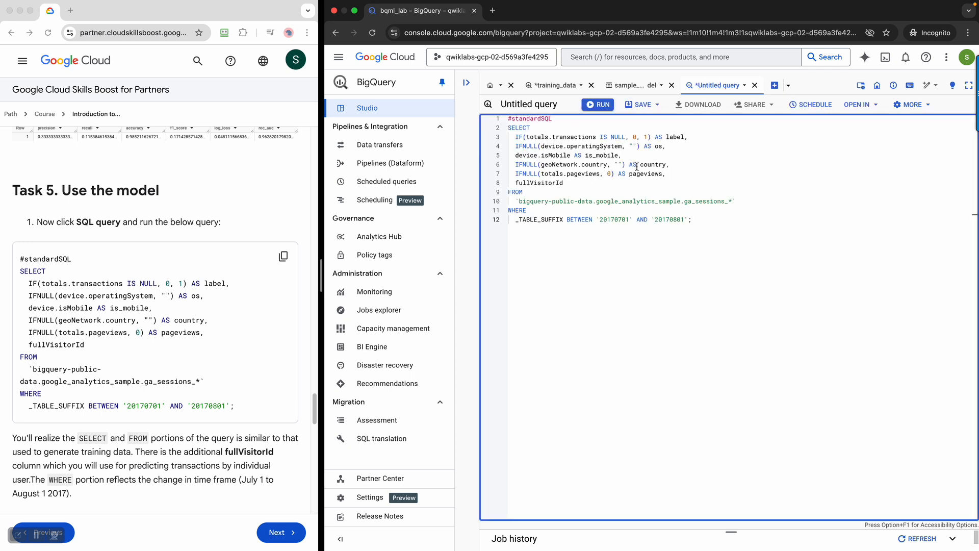
scroll(148, 331, "down", 3)
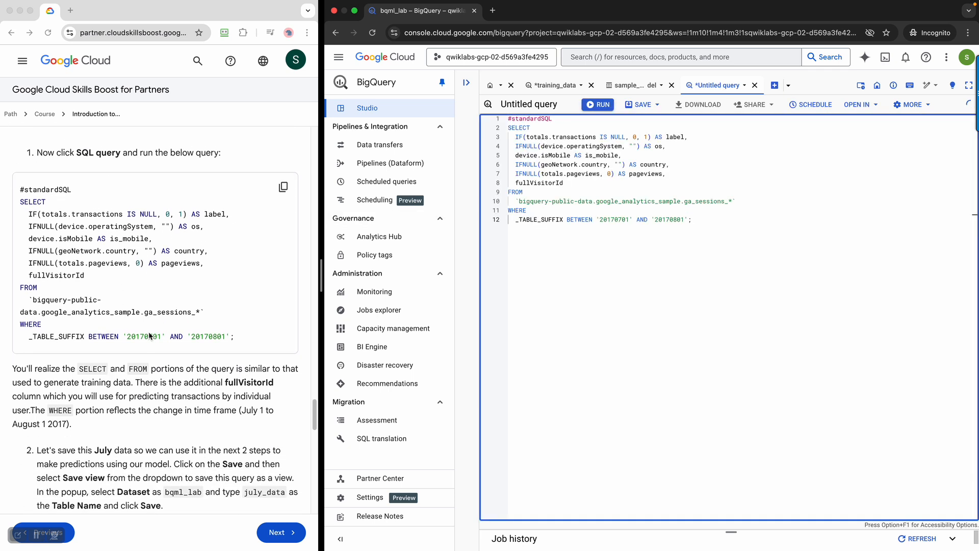
scroll(168, 350, "down", 3)
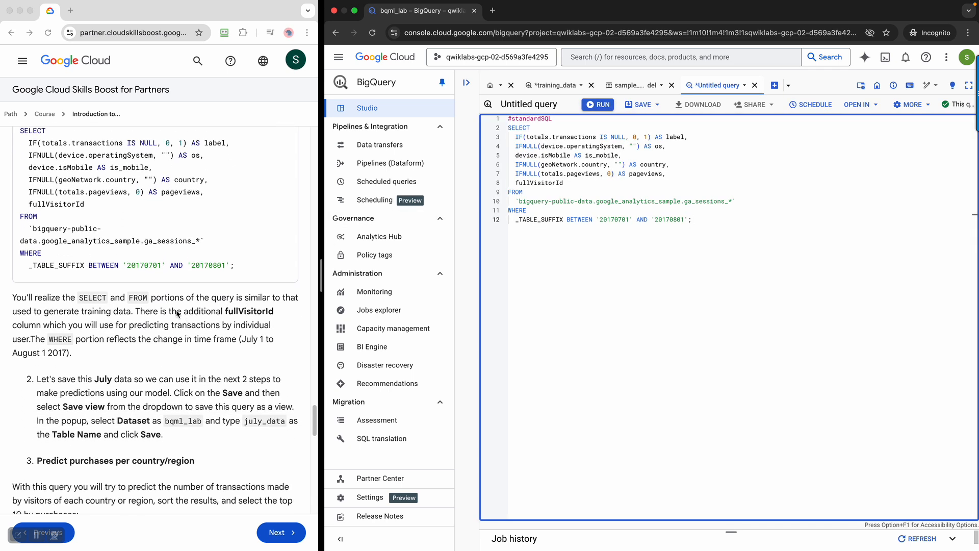
left_click(203, 309)
left_click_drag(273, 312, 159, 312)
left_click_drag(31, 203, 93, 209)
left_click(230, 381)
scroll(230, 381, "down", 5)
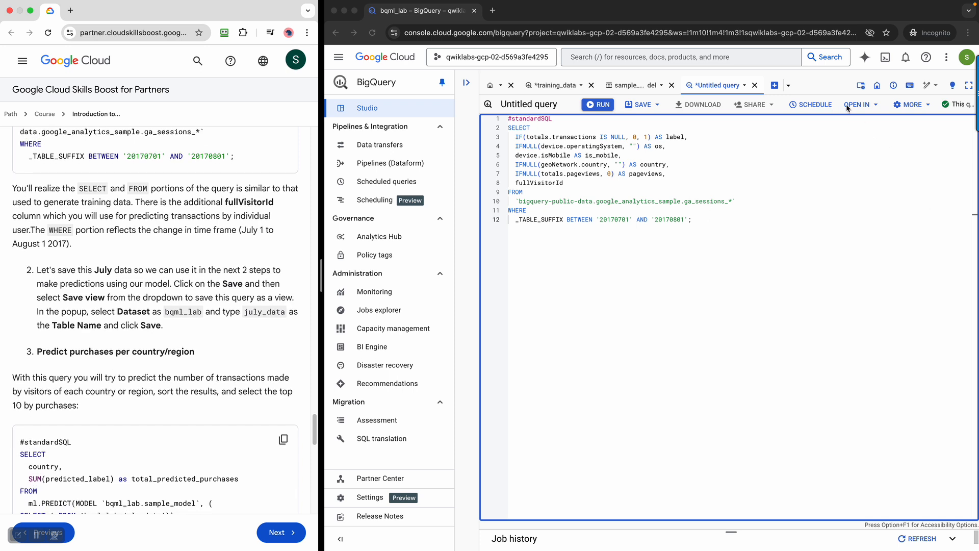
Step: Save the untitled query as a view in the bqml_lab dataset with the table name july_data
left_click(655, 104)
left_click(642, 166)
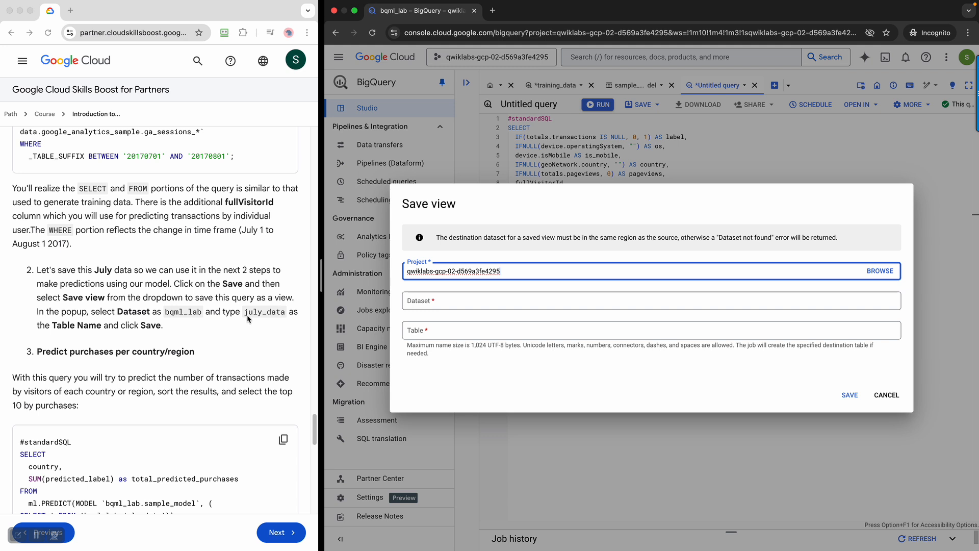
left_click(464, 303)
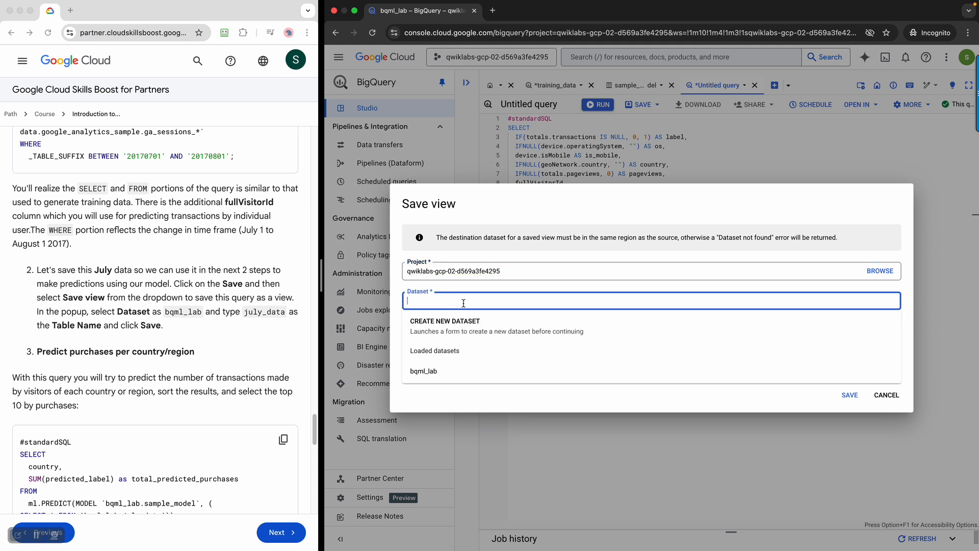
left_click(447, 372)
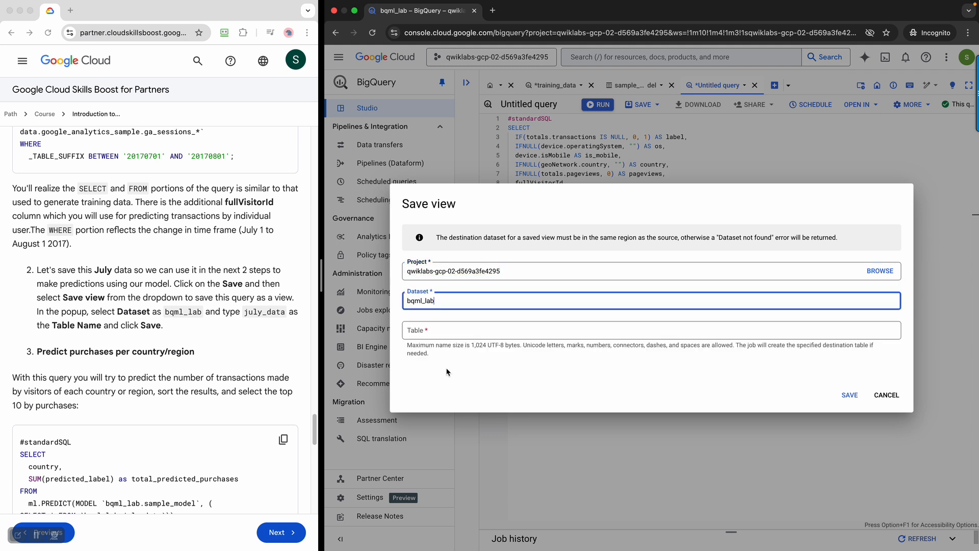
left_click(461, 333)
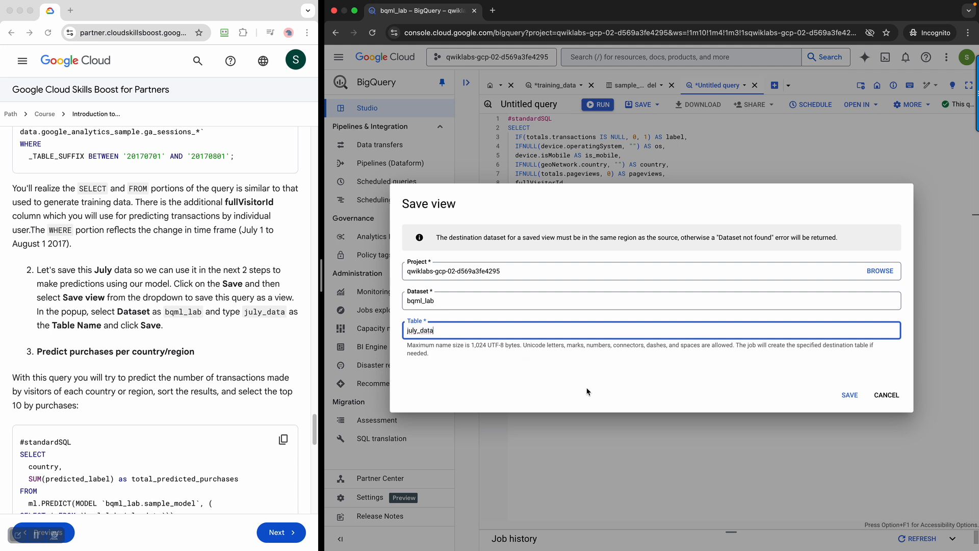
left_click(849, 394)
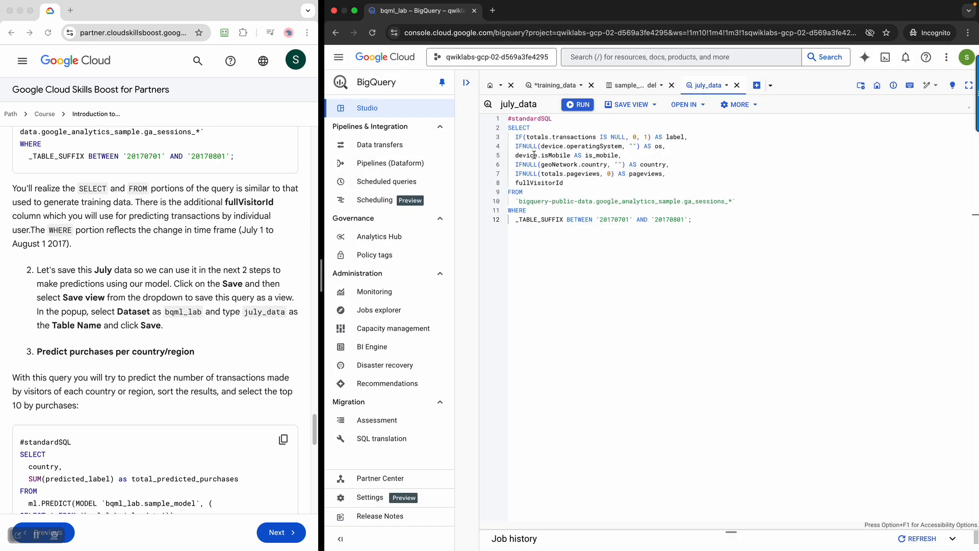
Step: Read the lab's Predict purchases per country/region section and recheck the earlier Task 5 instructions
scroll(137, 336, "down", 3)
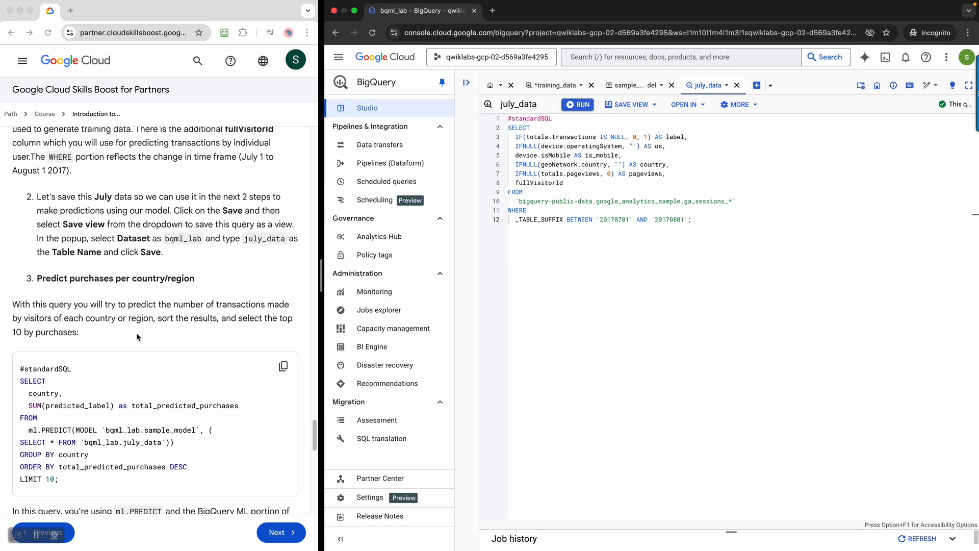
scroll(137, 336, "down", 1)
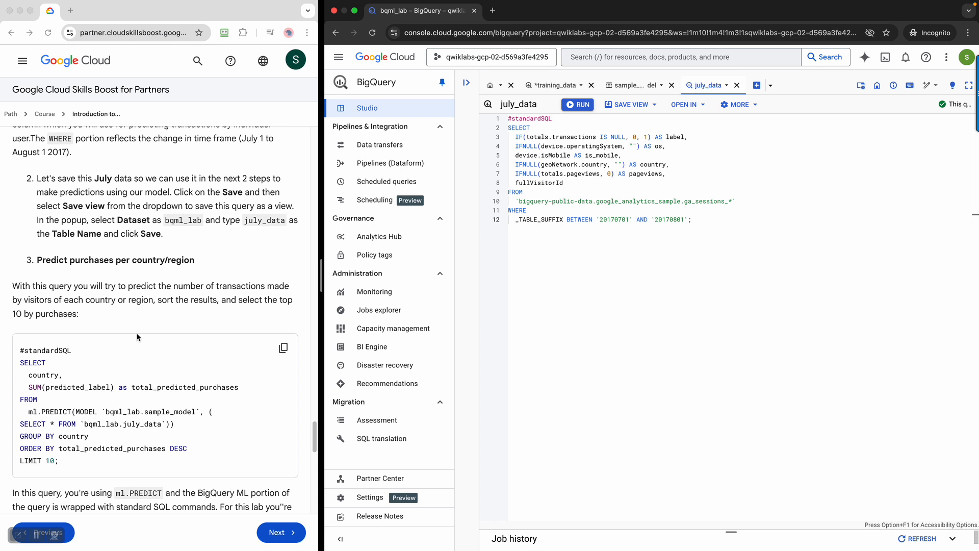
scroll(137, 337, "up", 3)
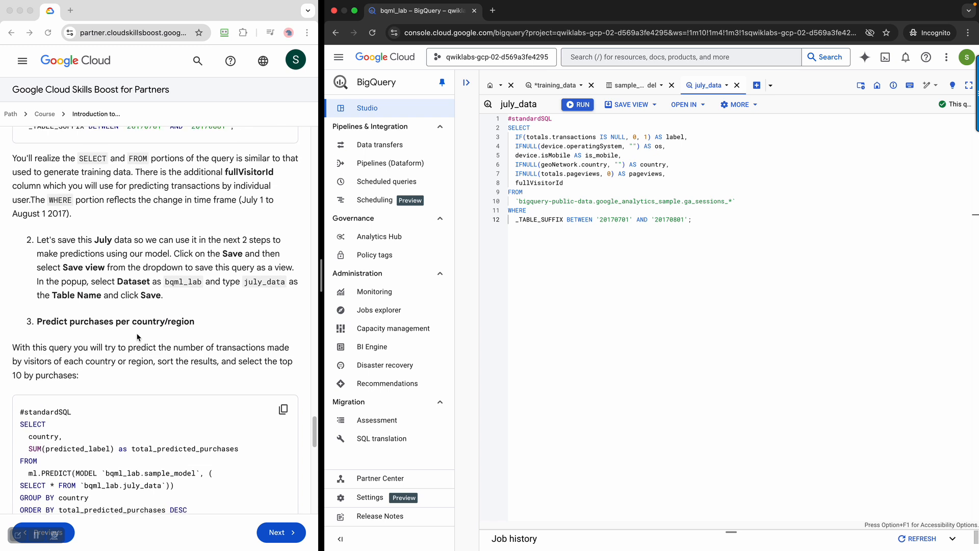
scroll(137, 336, "down", 9)
scroll(137, 337, "up", 10)
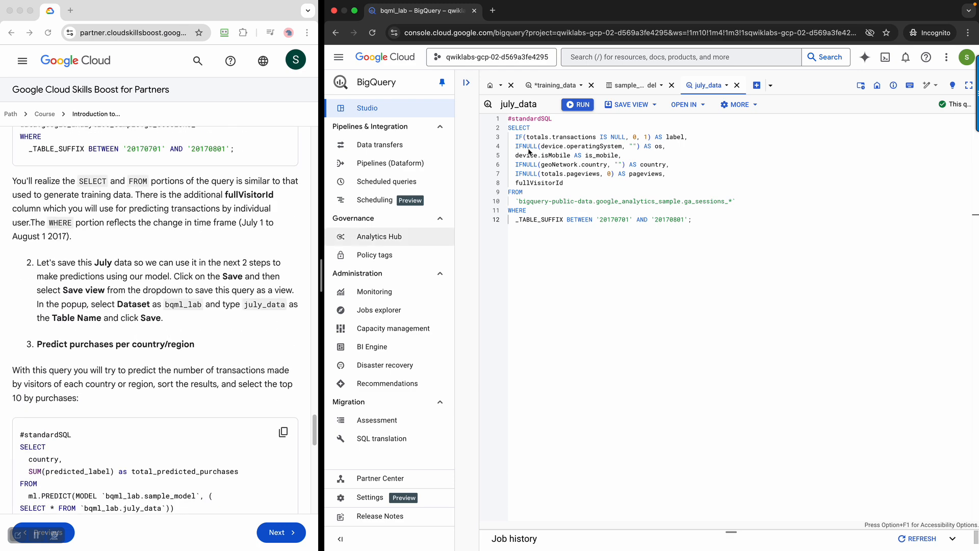
scroll(190, 342, "up", 2)
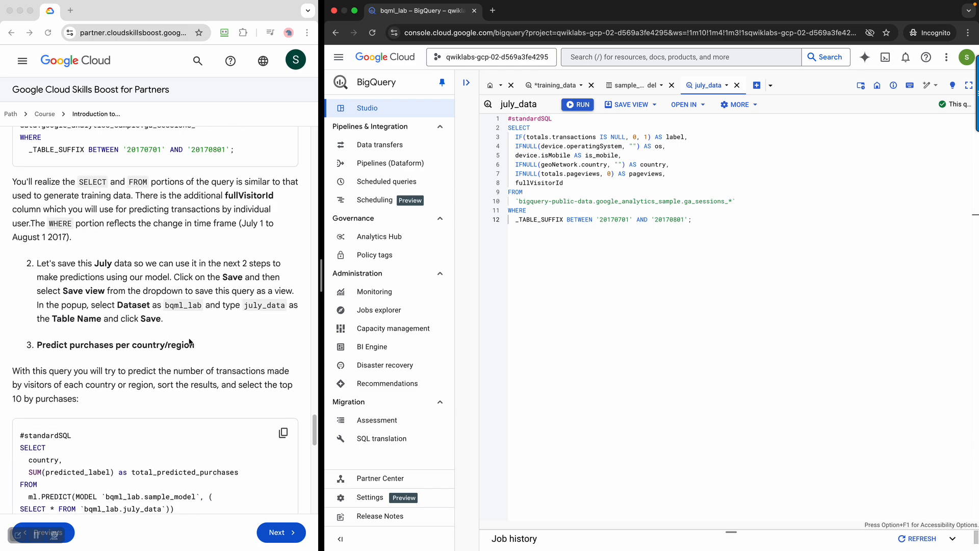
scroll(190, 342, "up", 4)
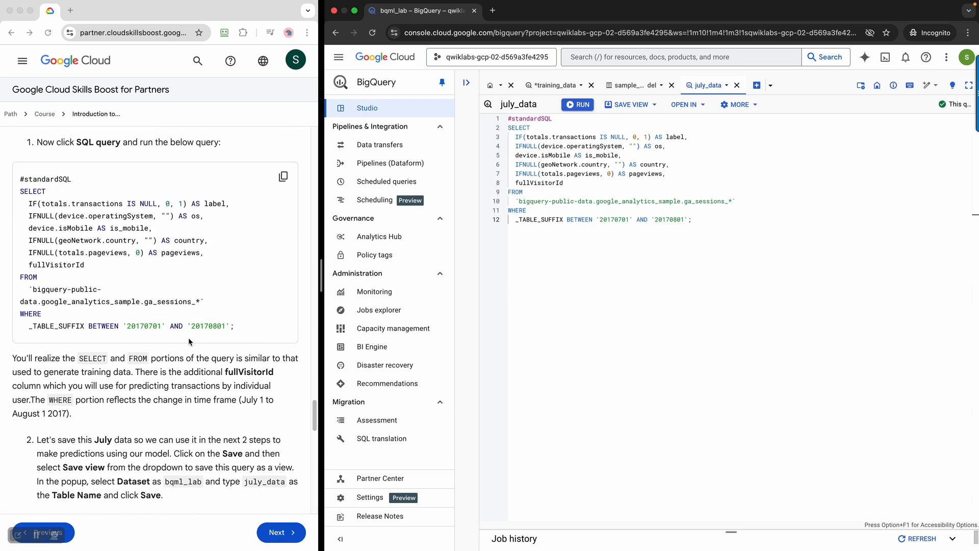
scroll(189, 342, "down", 4)
scroll(190, 342, "down", 3)
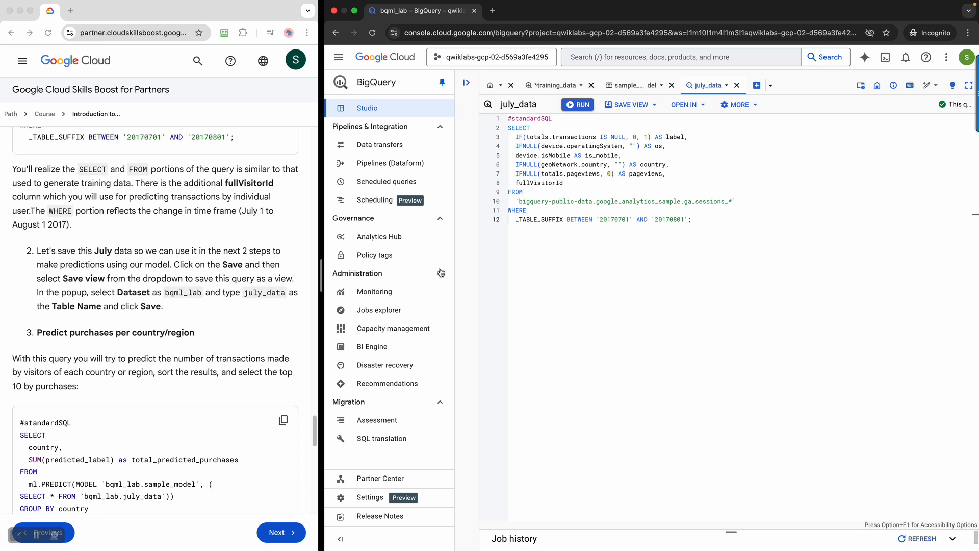
Step: Run the july_data query, check its row count and return to the lab's Predict purchases per country/region instructions
key("super+Return")
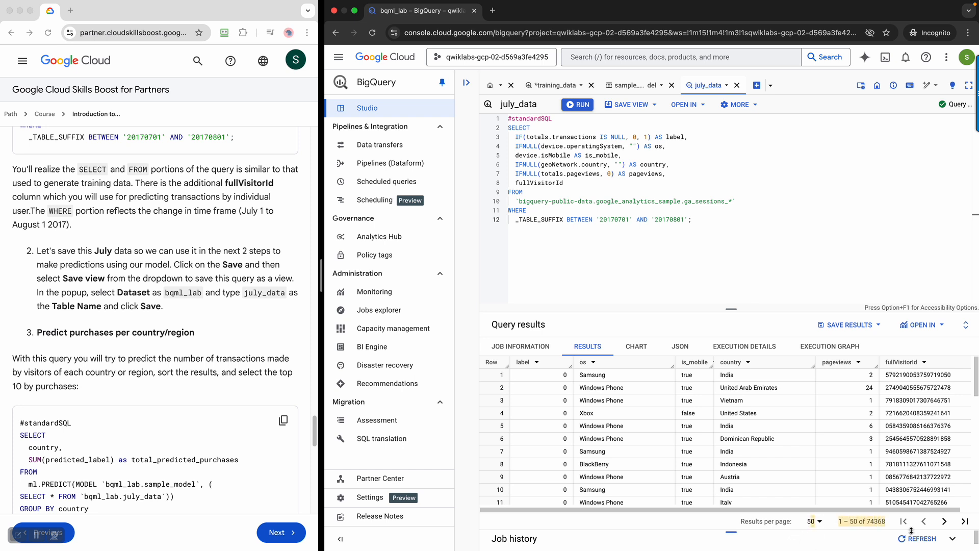
left_click_drag(885, 525, 842, 521)
scroll(178, 351, "down", 1)
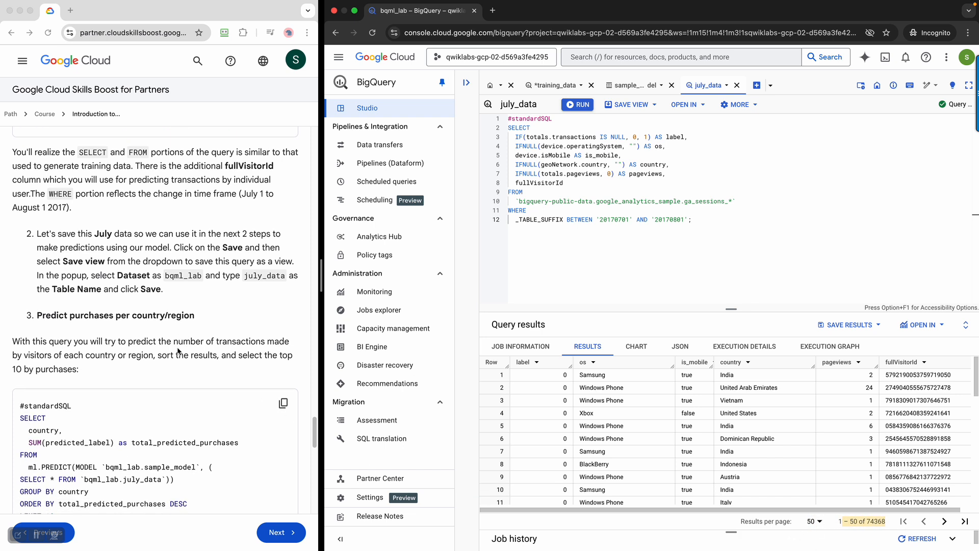
left_click(72, 317)
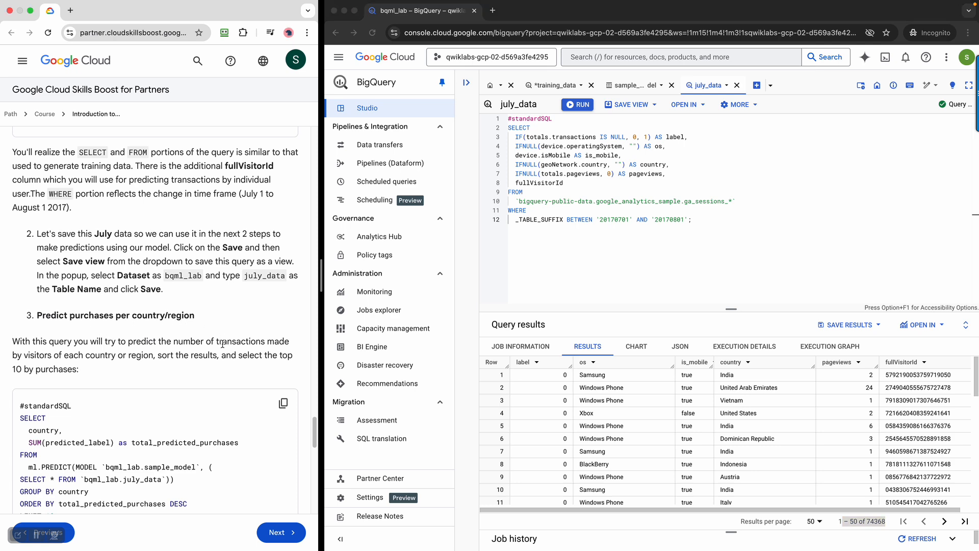
Step: Copy the lab's Predict purchases per country/region query and paste it into a new untitled query
scroll(222, 343, "down", 3)
scroll(222, 344, "down", 1)
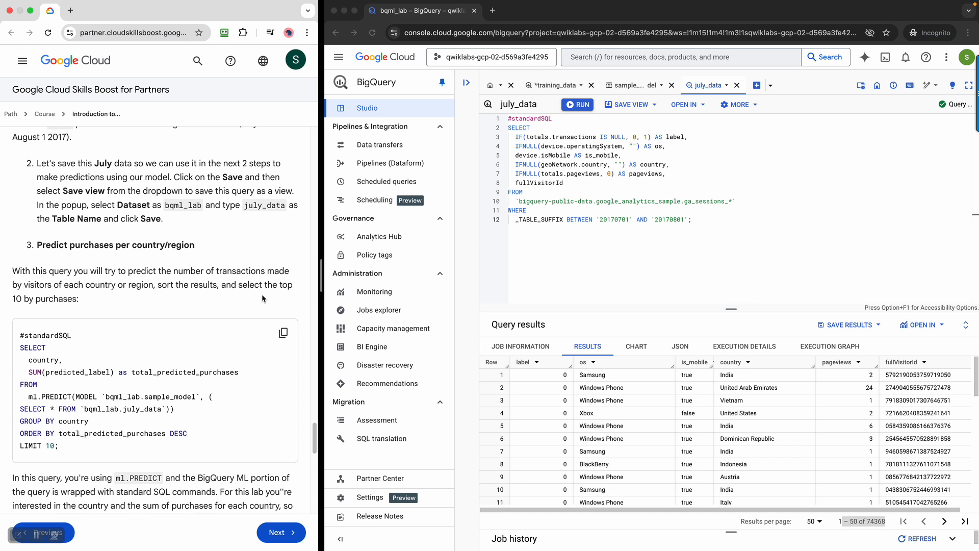
scroll(214, 356, "down", 3)
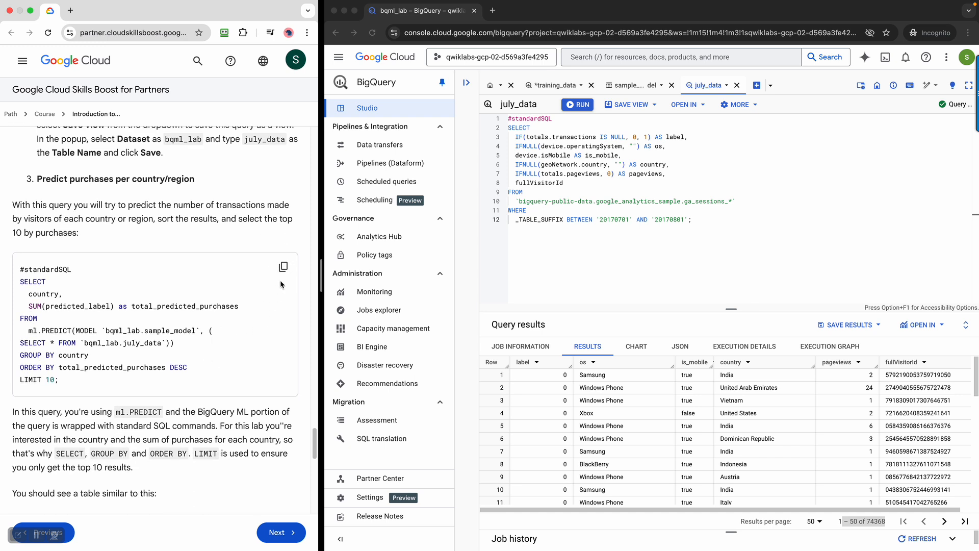
left_click(285, 265)
left_click(756, 86)
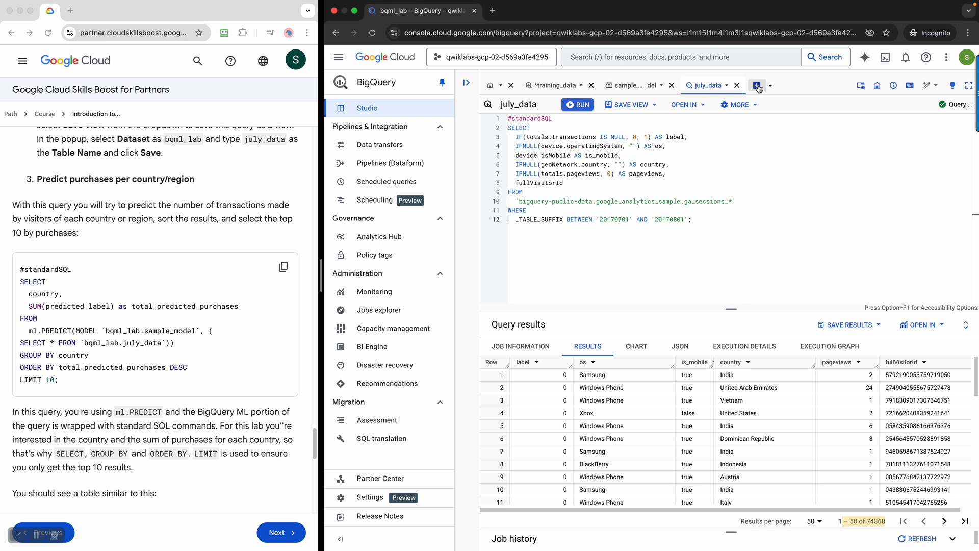
left_click(757, 86)
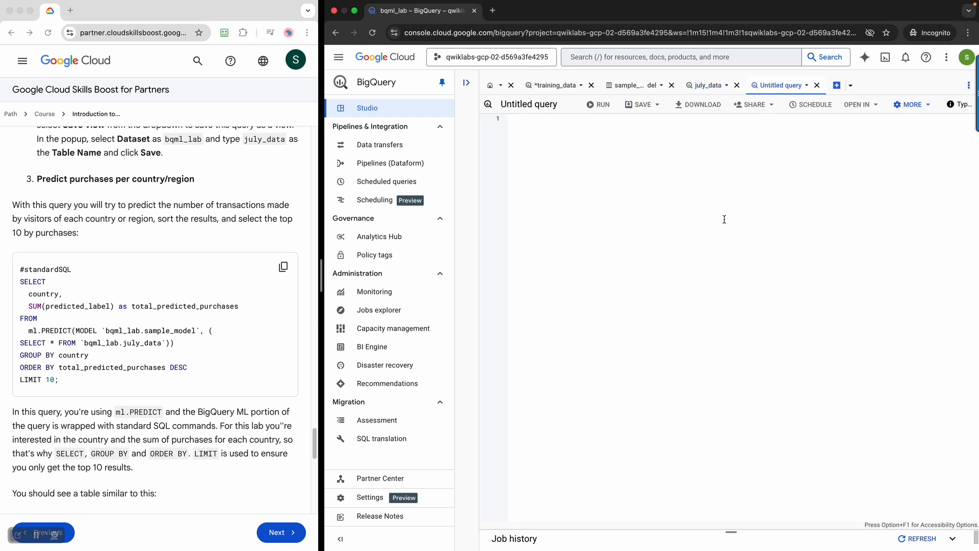
key("super+v")
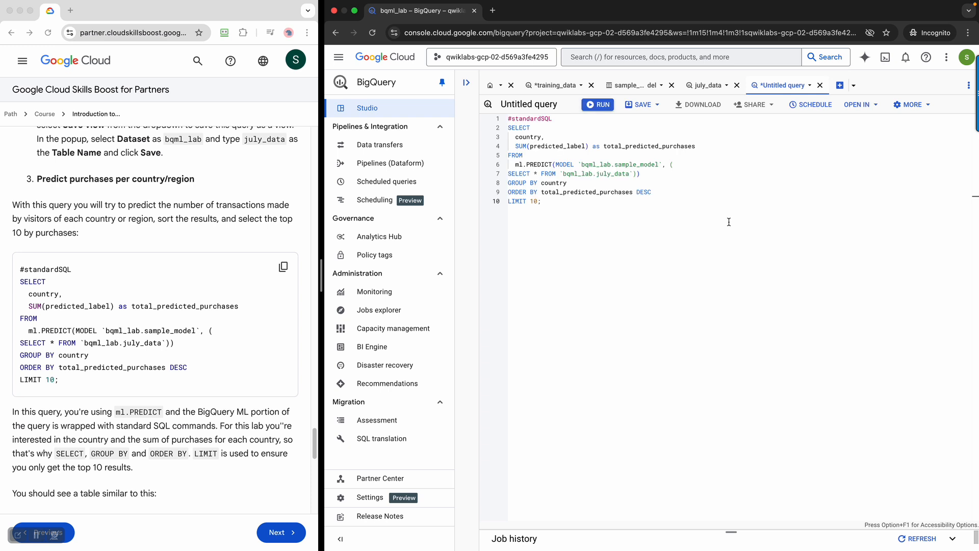
Step: Run the country prediction query, then enlarge the results area and widen the total_predicted_purchases column
scroll(88, 413, "down", 2)
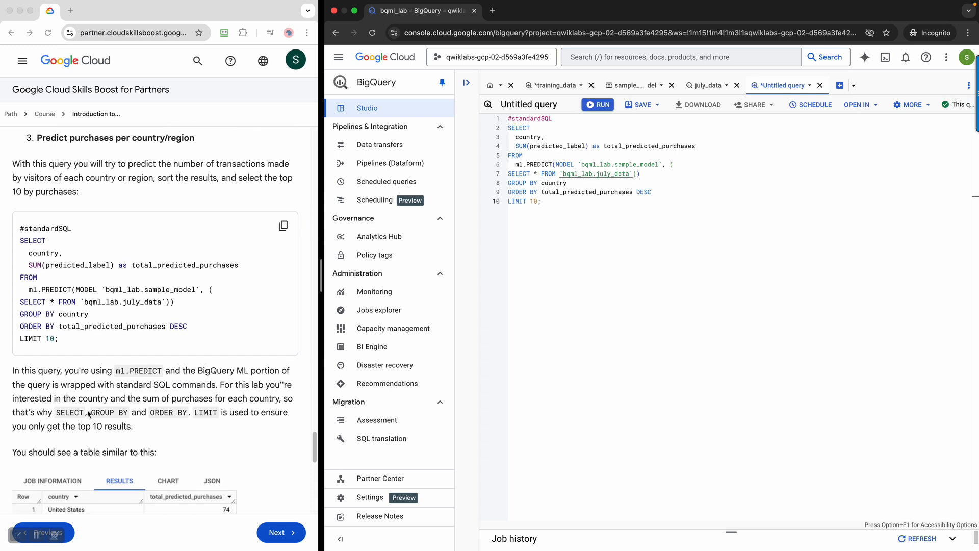
scroll(179, 382, "down", 3)
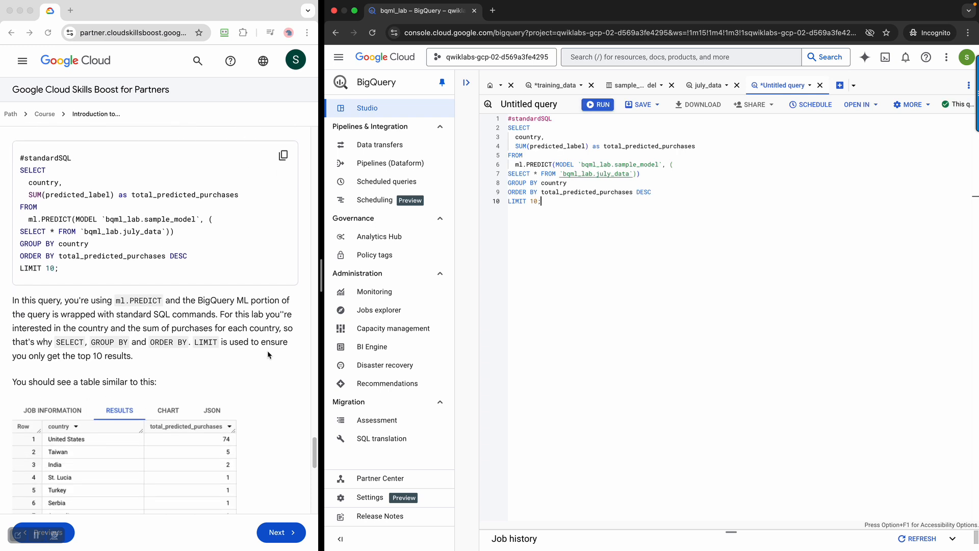
left_click(599, 105)
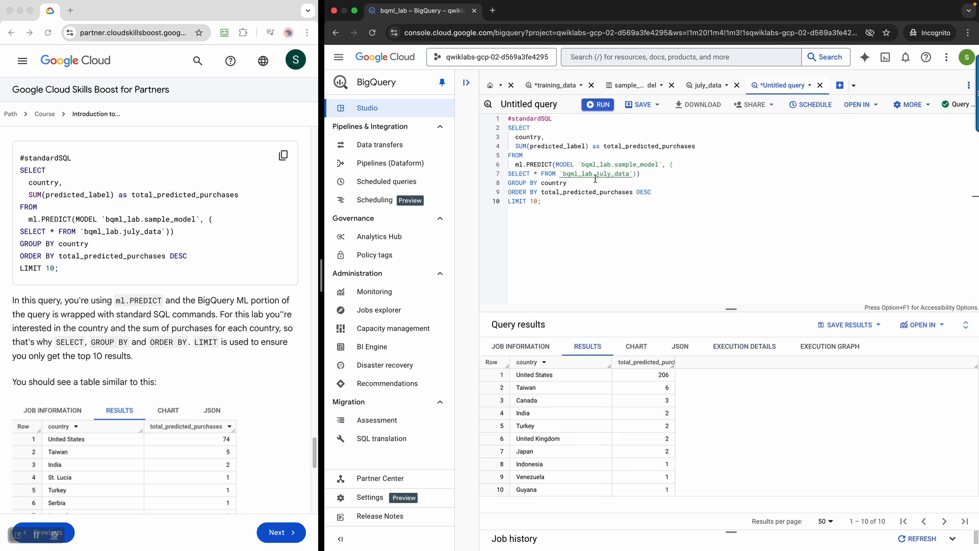
left_click_drag(734, 307, 741, 249)
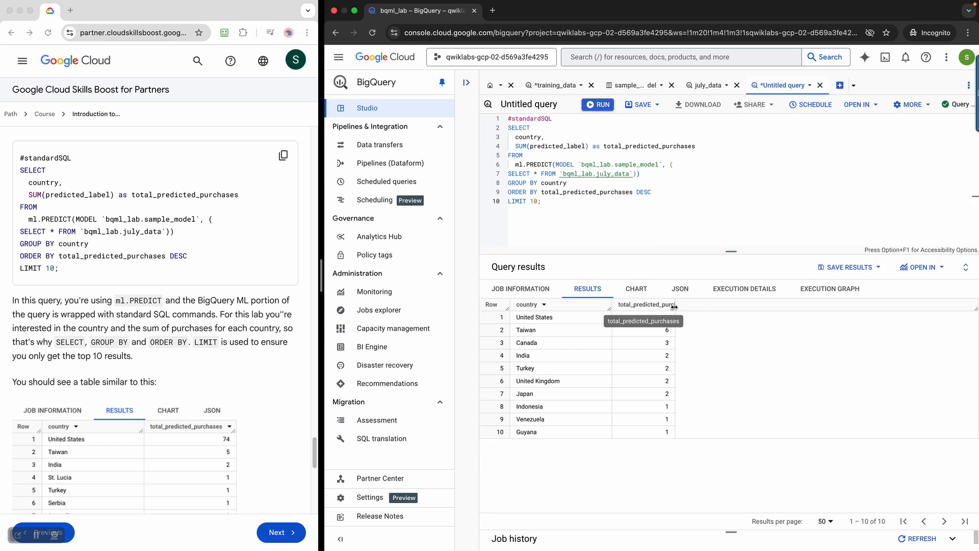
left_click_drag(674, 306, 723, 307)
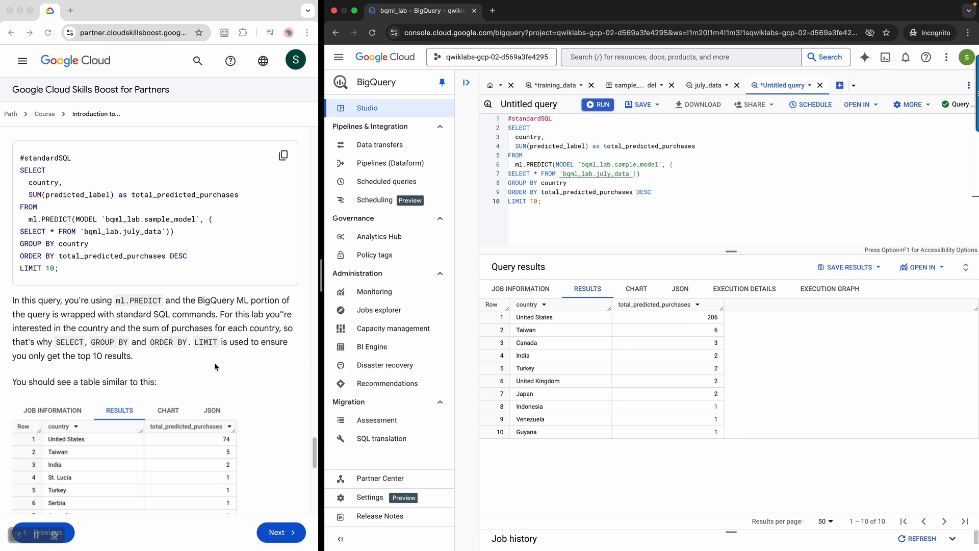
Step: Compare the country results with the lab's sample table and read the Predict purchases per user section, including its sample_model and july_data references
scroll(213, 362, "down", 1)
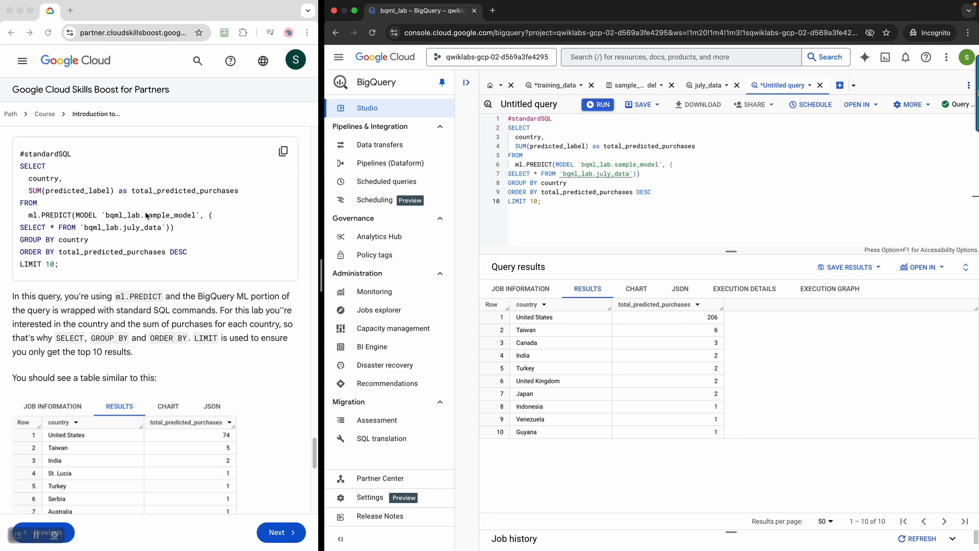
scroll(261, 391, "down", 4)
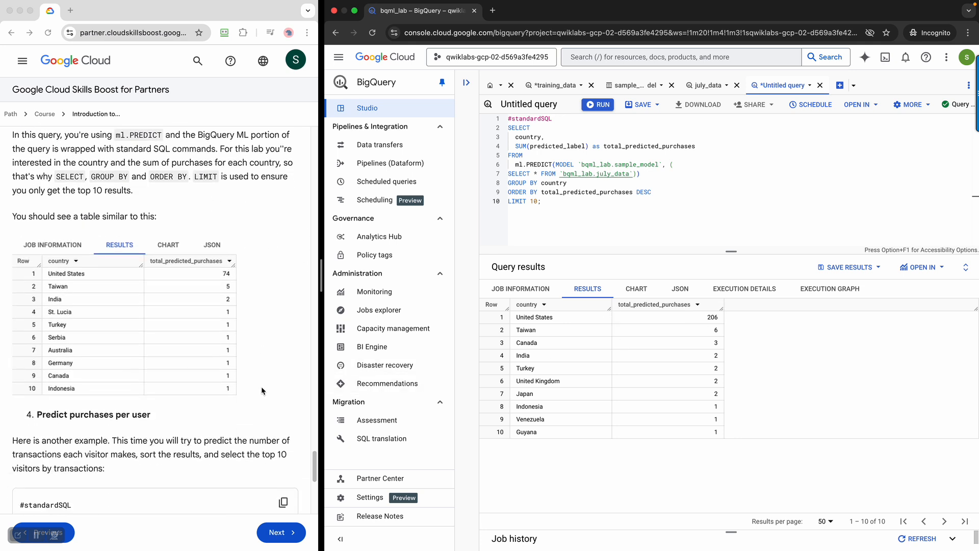
scroll(261, 391, "down", 3)
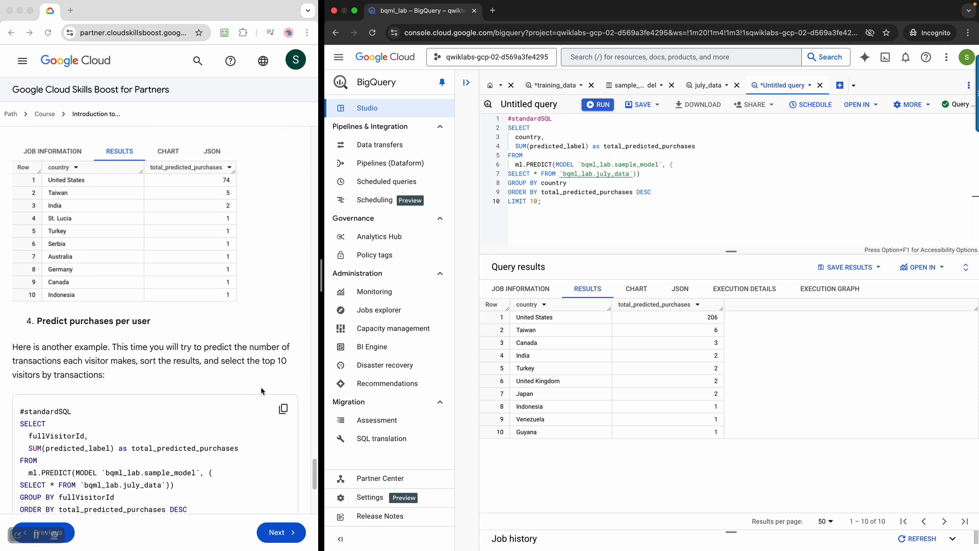
scroll(261, 390, "down", 1)
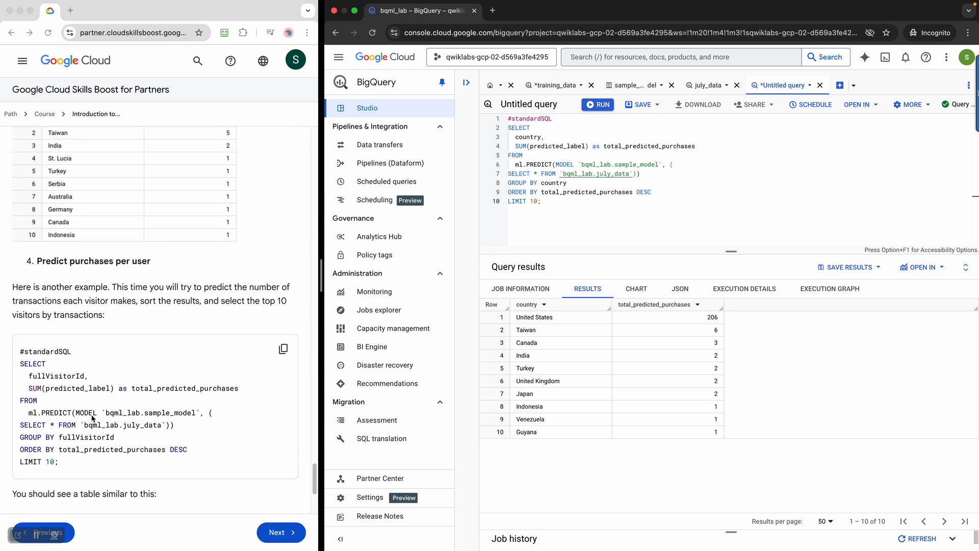
left_click(120, 417)
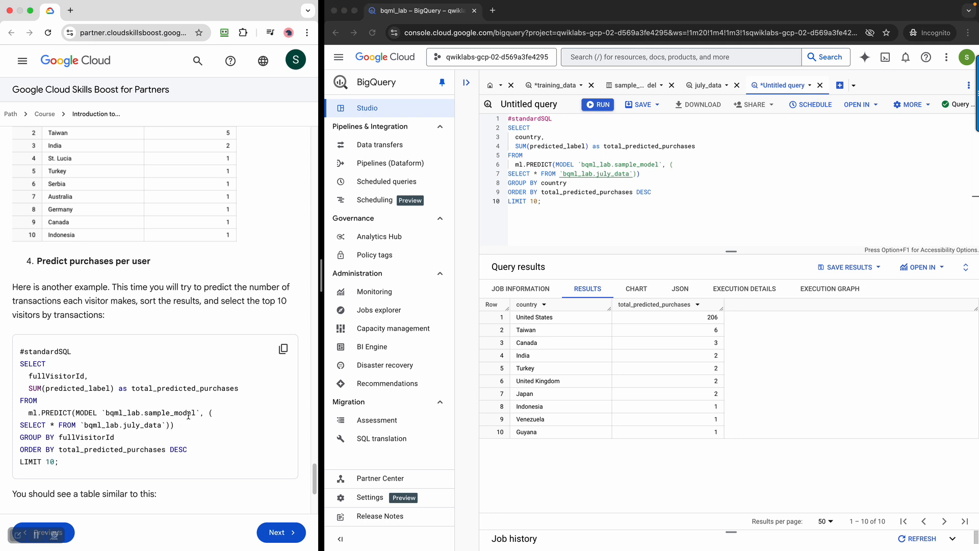
left_click_drag(131, 414, 197, 415)
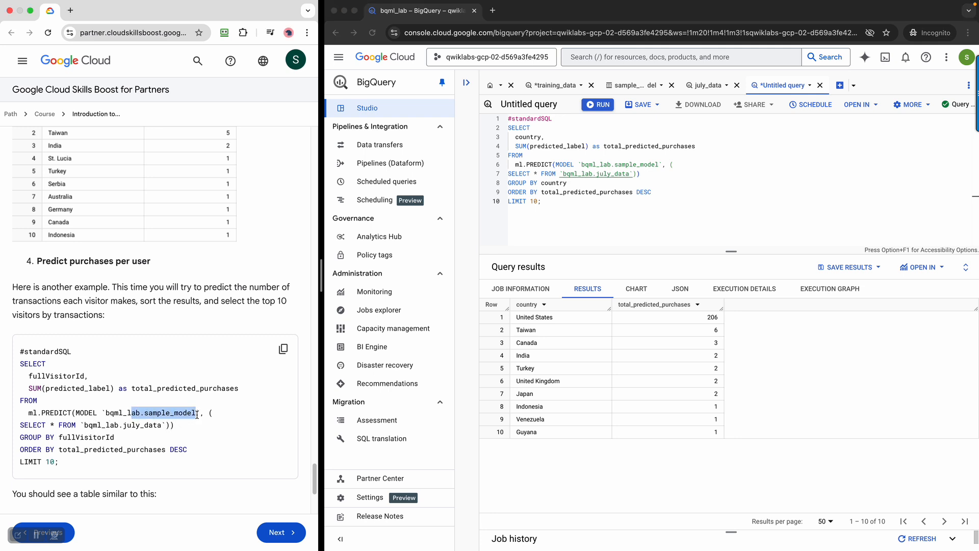
left_click_drag(101, 426, 156, 425)
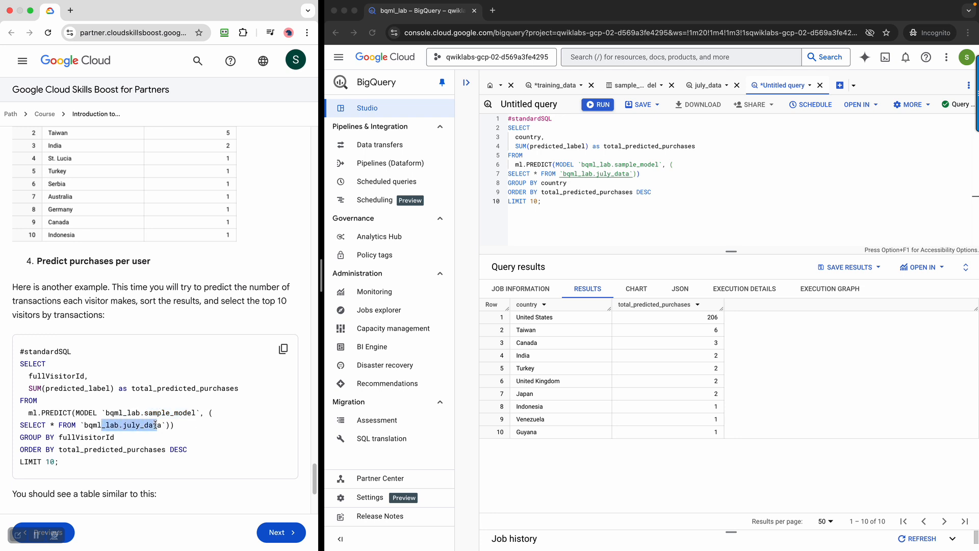
scroll(214, 452, "down", 3)
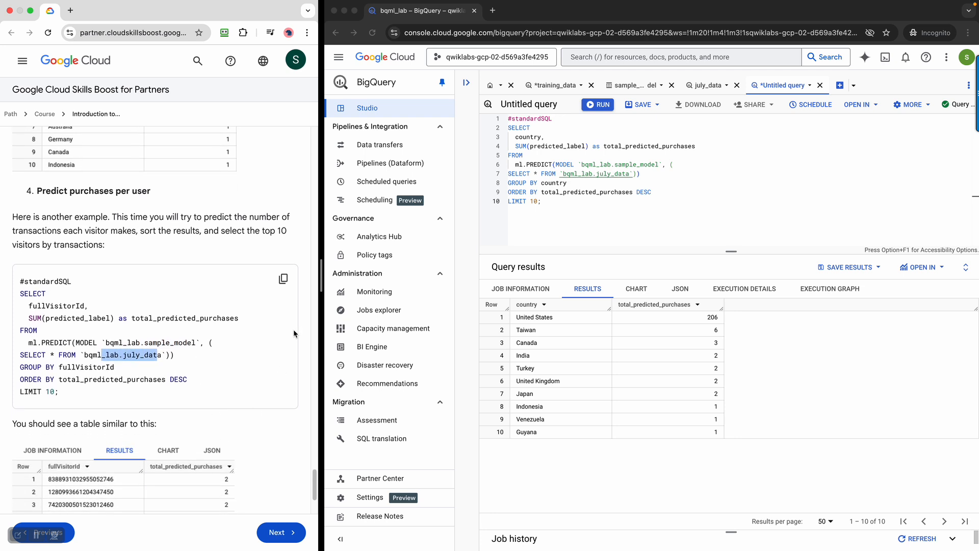
Step: Run the lab's Predict purchases per user query in a new untitled query and check the results against the lab's sample table
left_click(283, 279)
left_click(684, 206)
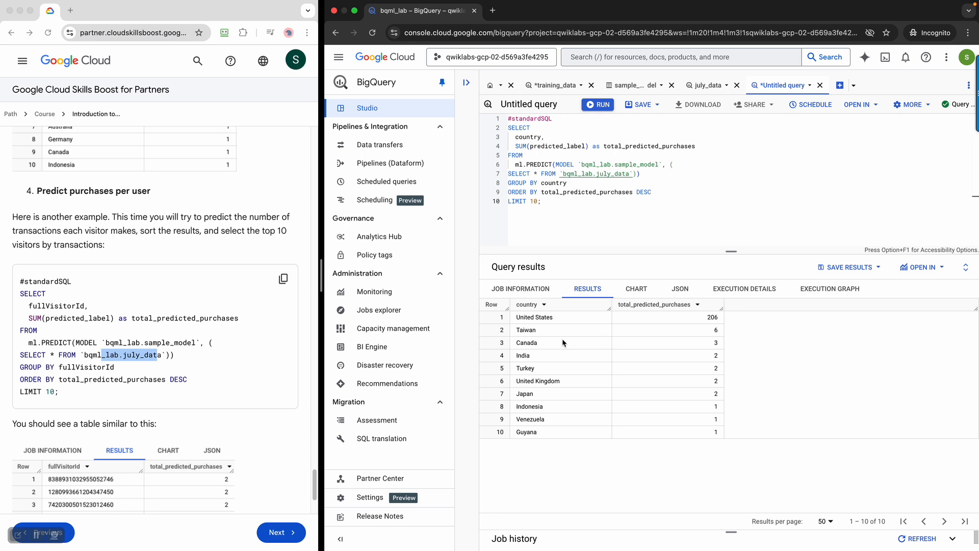
left_click(841, 86)
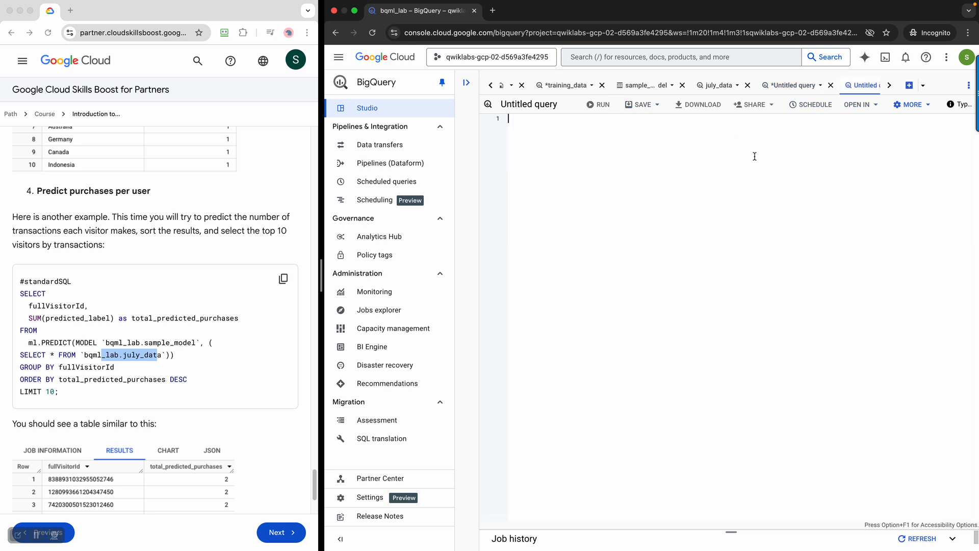
key("super+v")
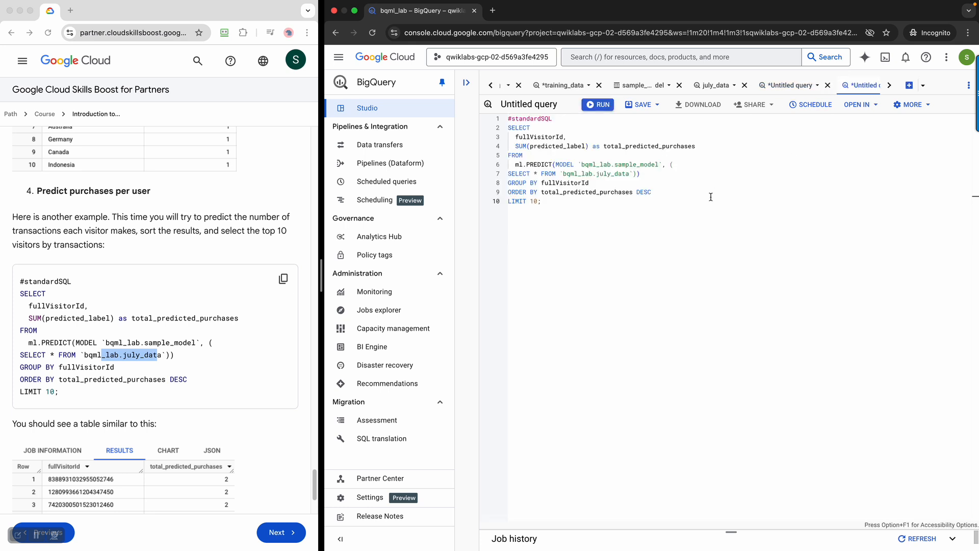
key("super+Return")
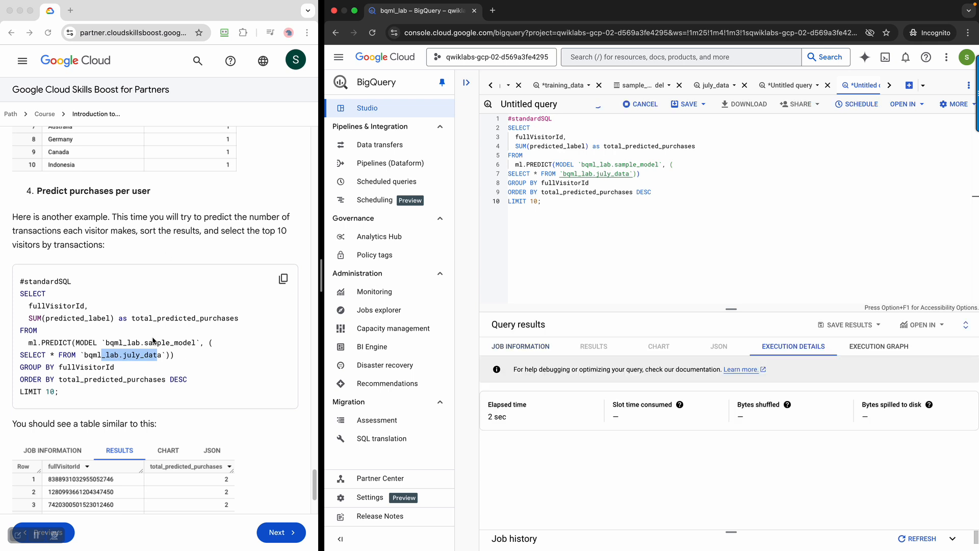
scroll(153, 340, "down", 3)
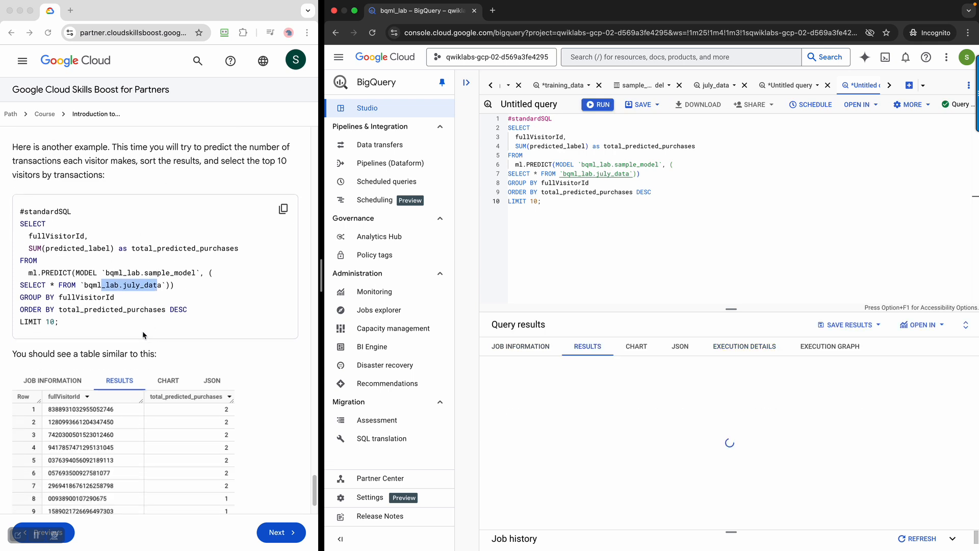
scroll(138, 331, "down", 8)
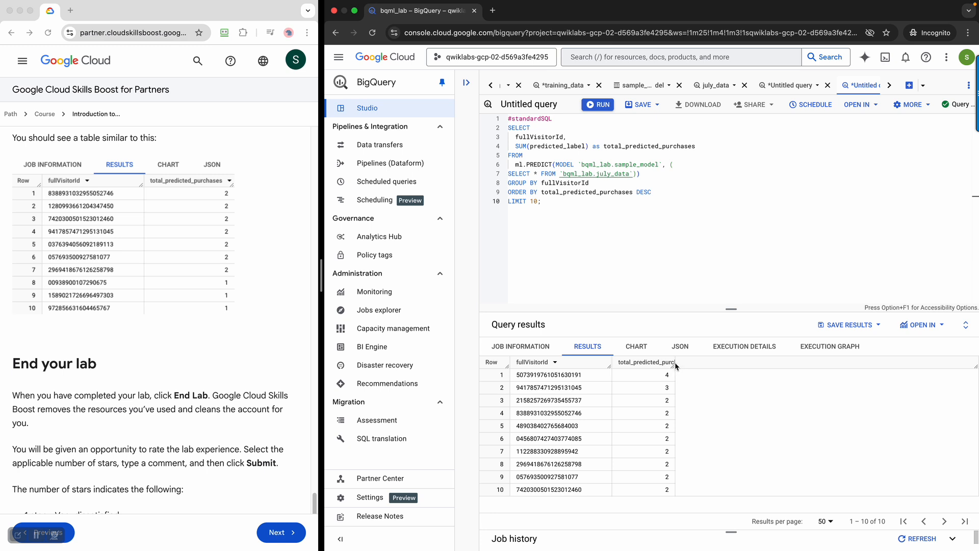
scroll(152, 300, "down", 1)
Step: Review the lab instructions from the introduction and setup through the Task 5 predictions to the End your lab section
scroll(163, 303, "up", 12)
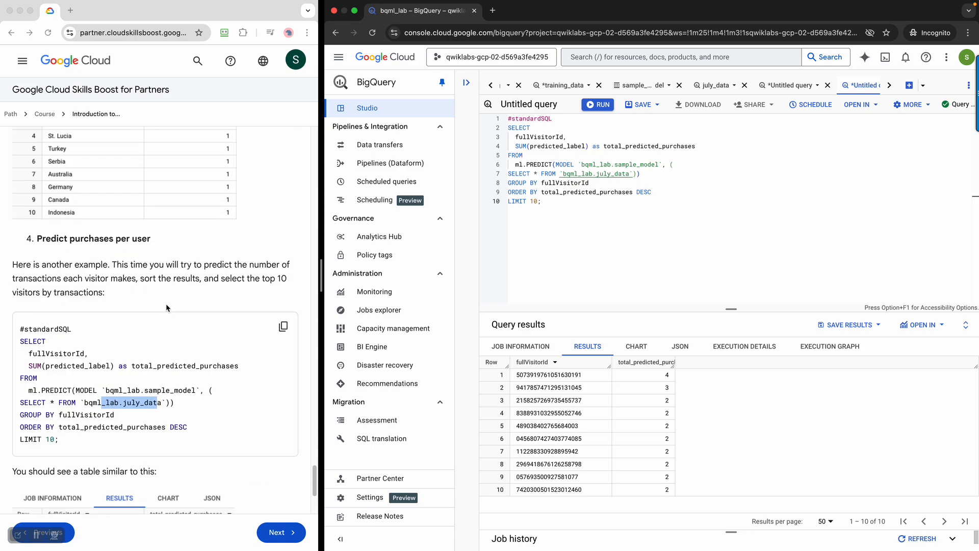
scroll(169, 308, "up", 20)
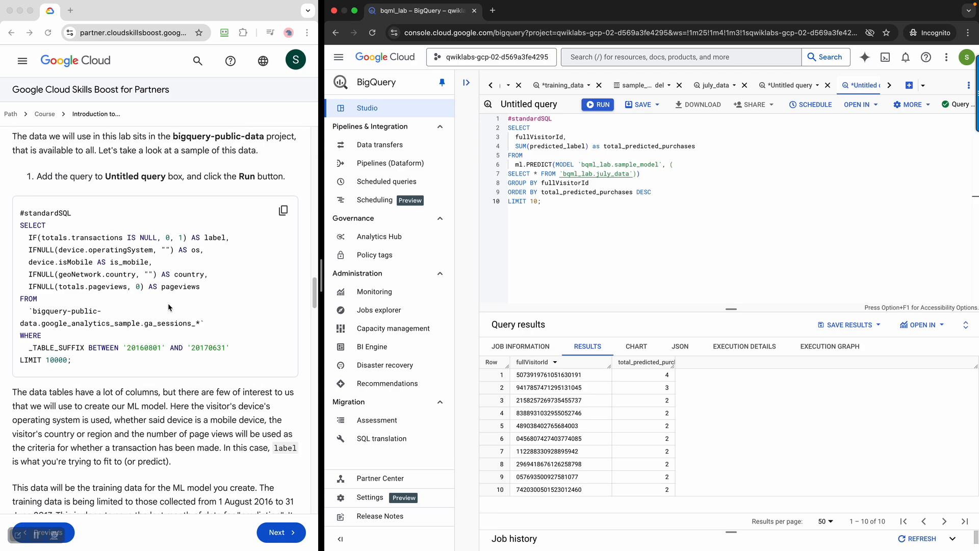
scroll(169, 307, "up", 5)
scroll(168, 307, "down", 10)
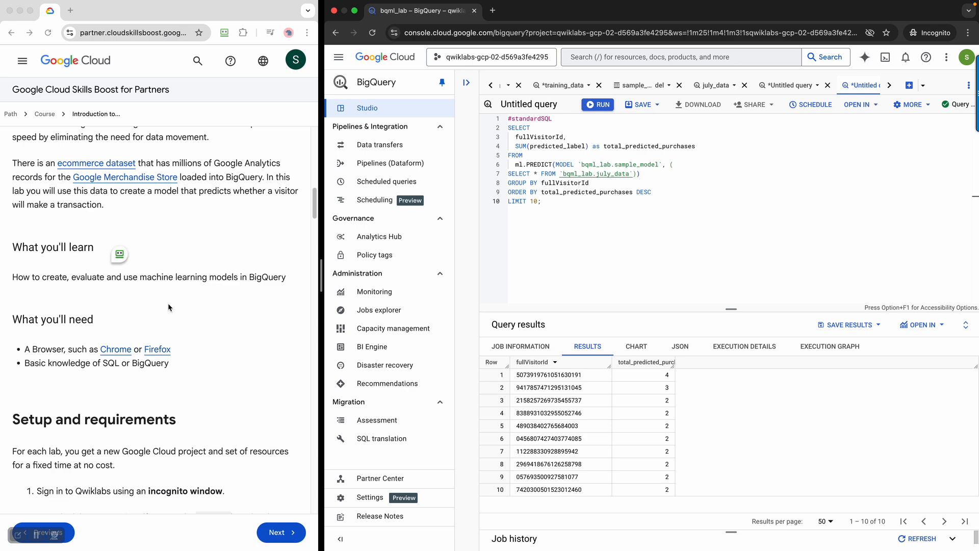
left_click(147, 237)
scroll(148, 237, "down", 1)
scroll(148, 237, "down", 20)
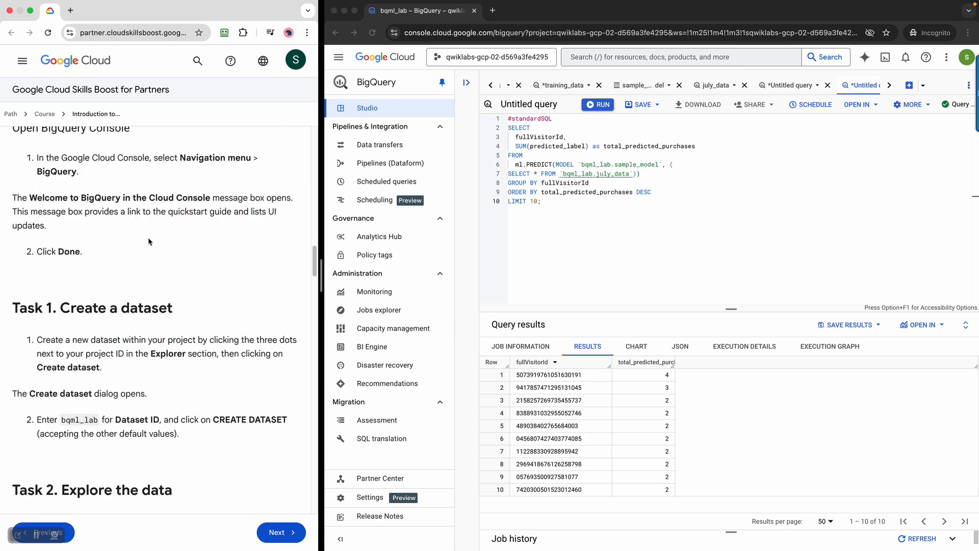
scroll(148, 237, "down", 15)
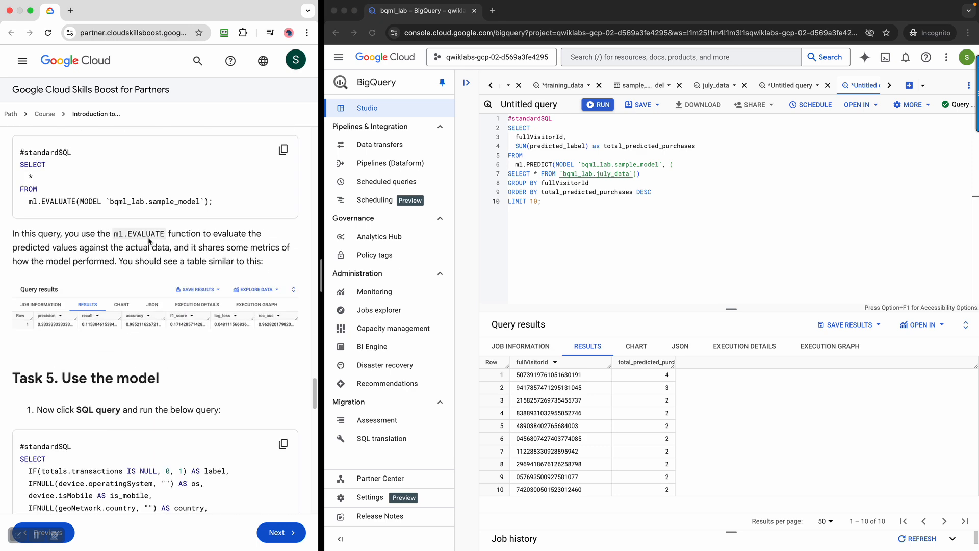
scroll(148, 237, "down", 15)
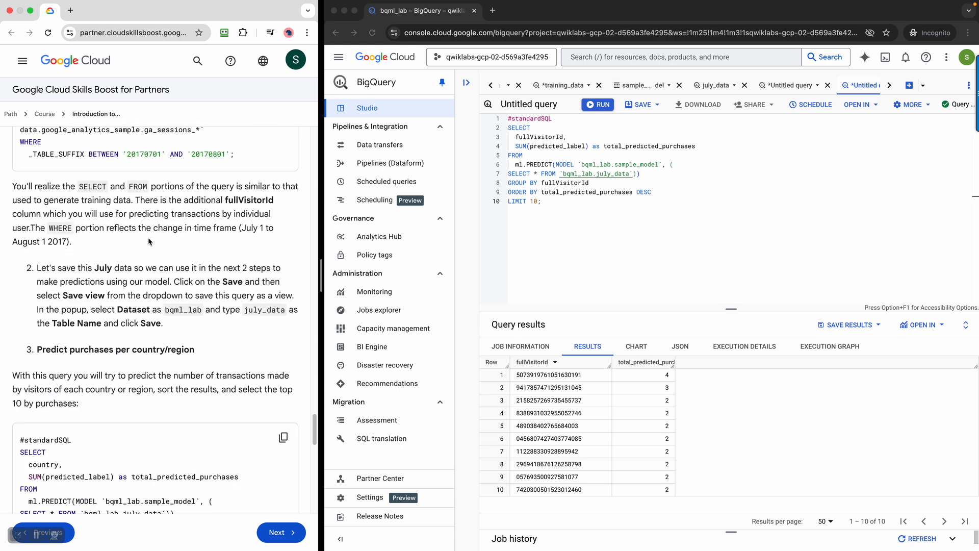
scroll(214, 316, "down", 8)
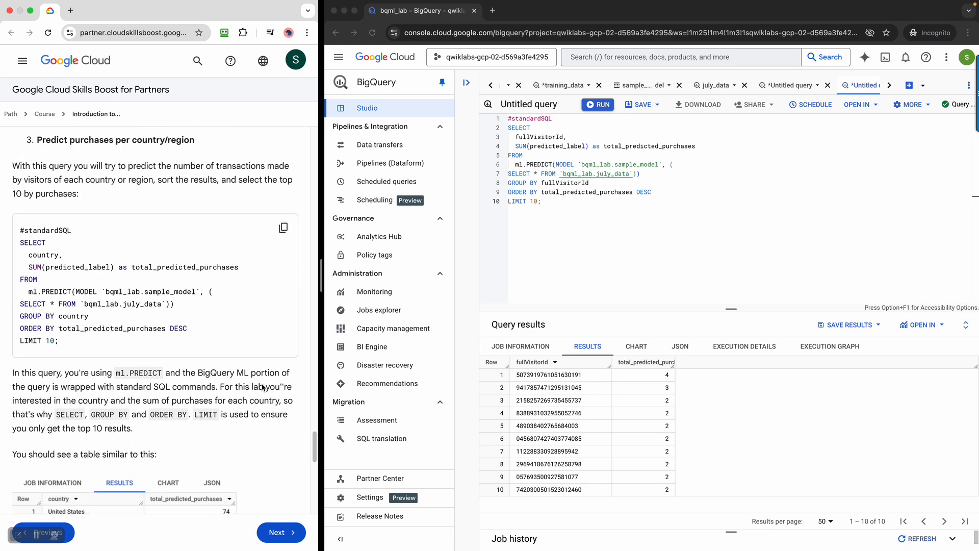
scroll(261, 384, "down", 5)
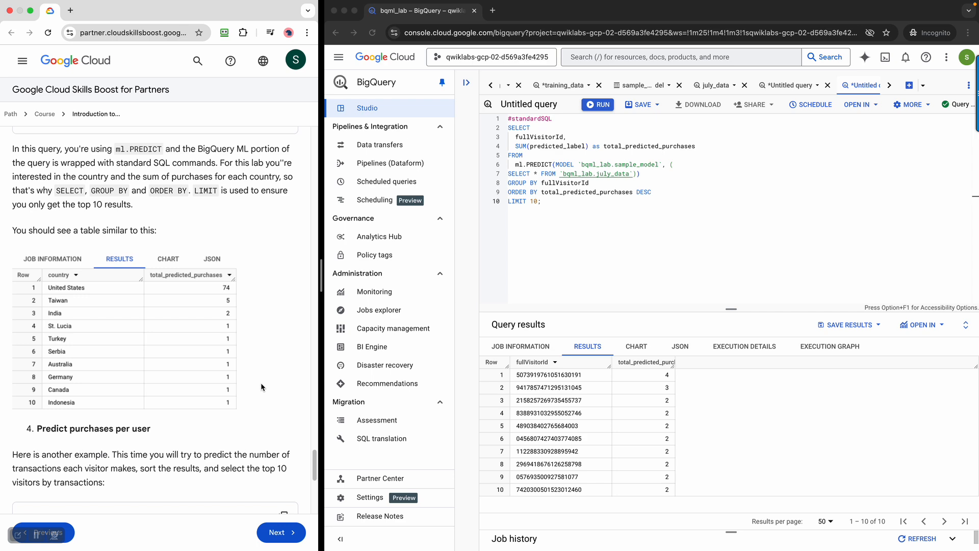
scroll(261, 385, "down", 10)
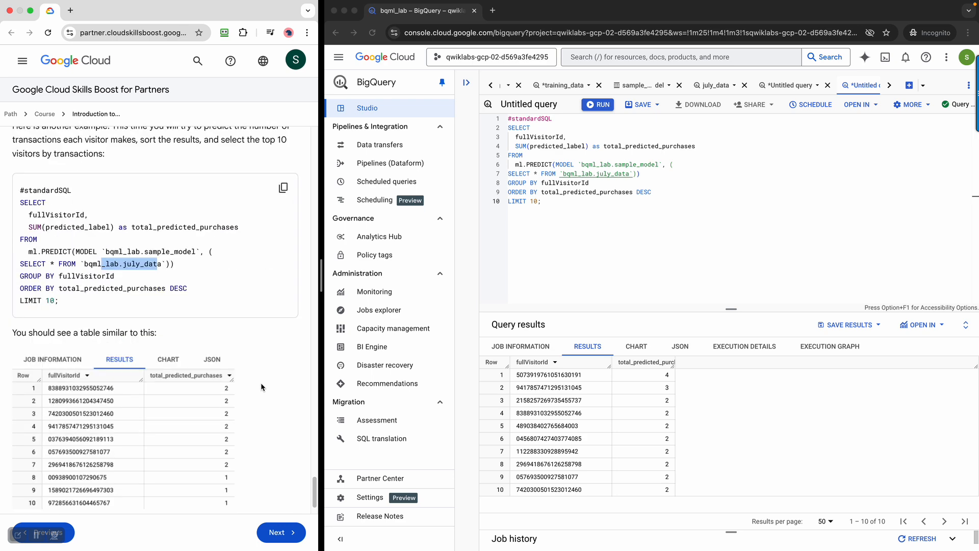
scroll(261, 383, "down", 4)
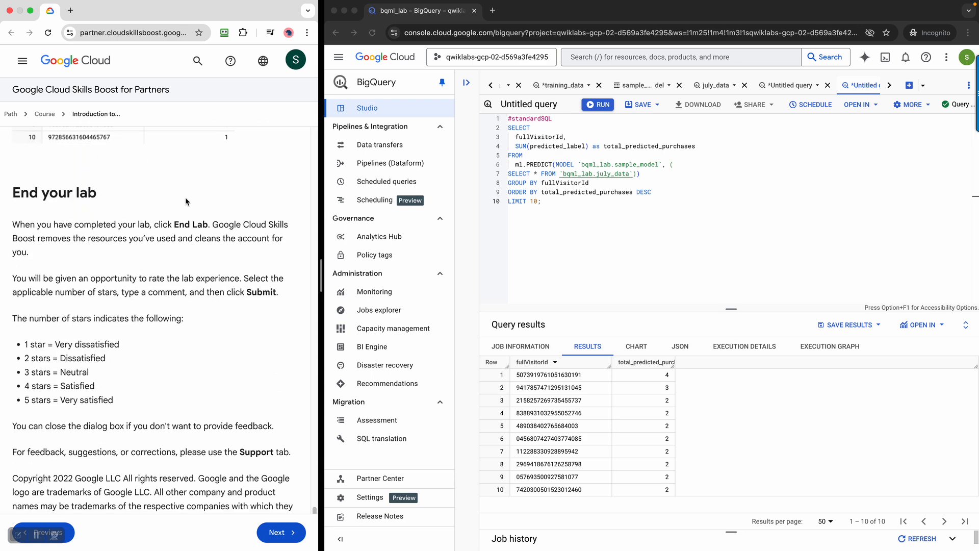